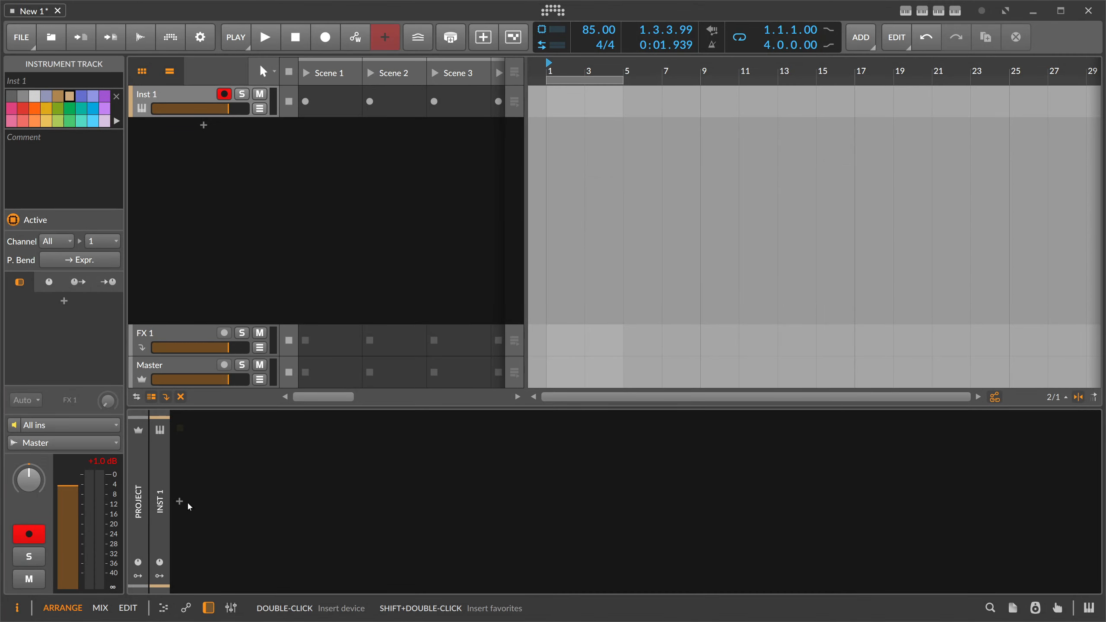
Insert the Synplant synth on the Inst 1 track and move its window to a free area
double_click(188, 505)
text(syn)
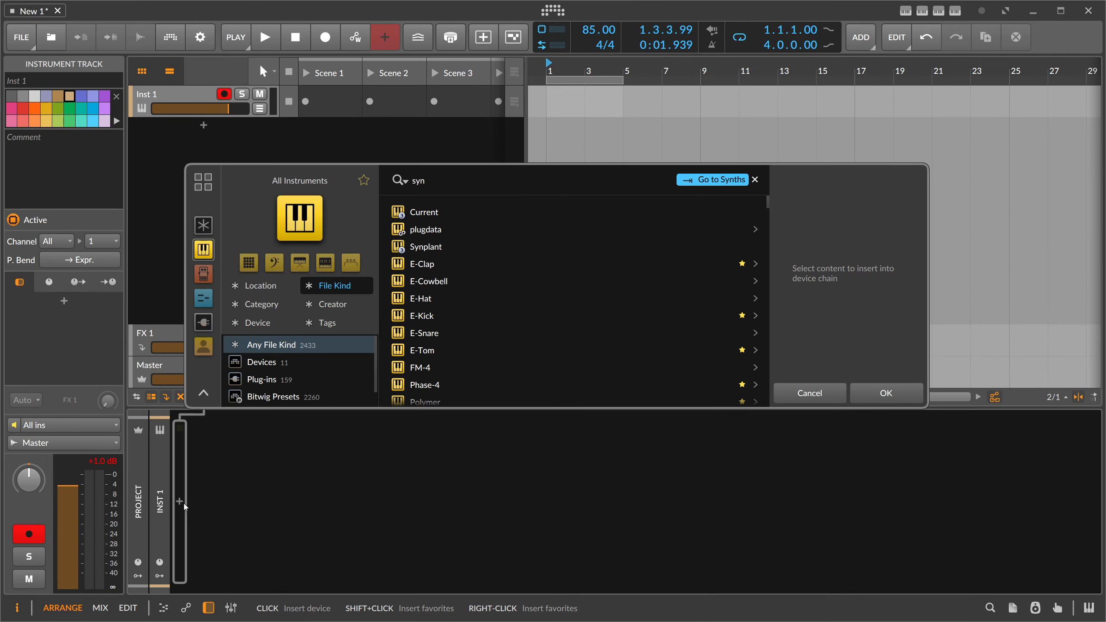
text(pla)
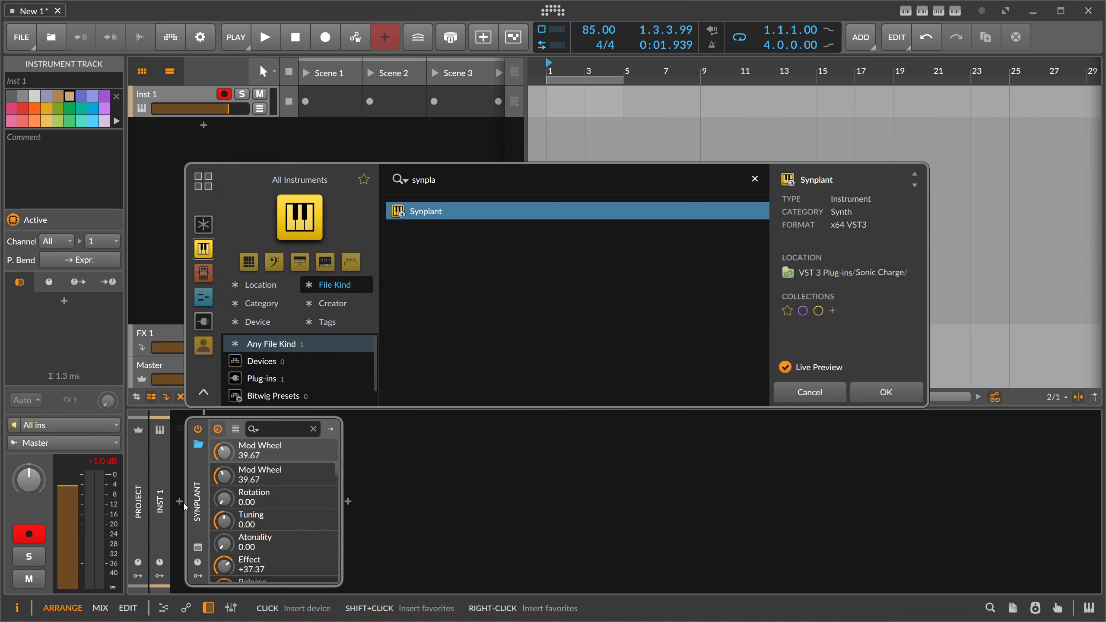
key(Return)
drag(497, 44, 774, 38)
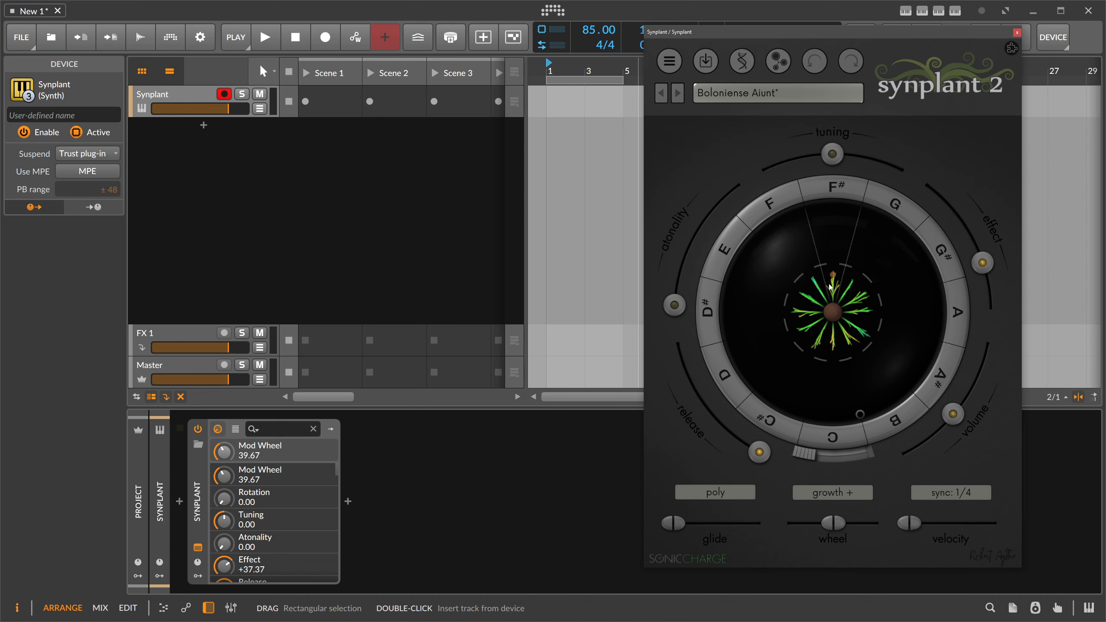
Shrink Synplant's branch growth to a mod wheel value of 0 and plant new random seeds for a fresh patch
drag(802, 273, 827, 289)
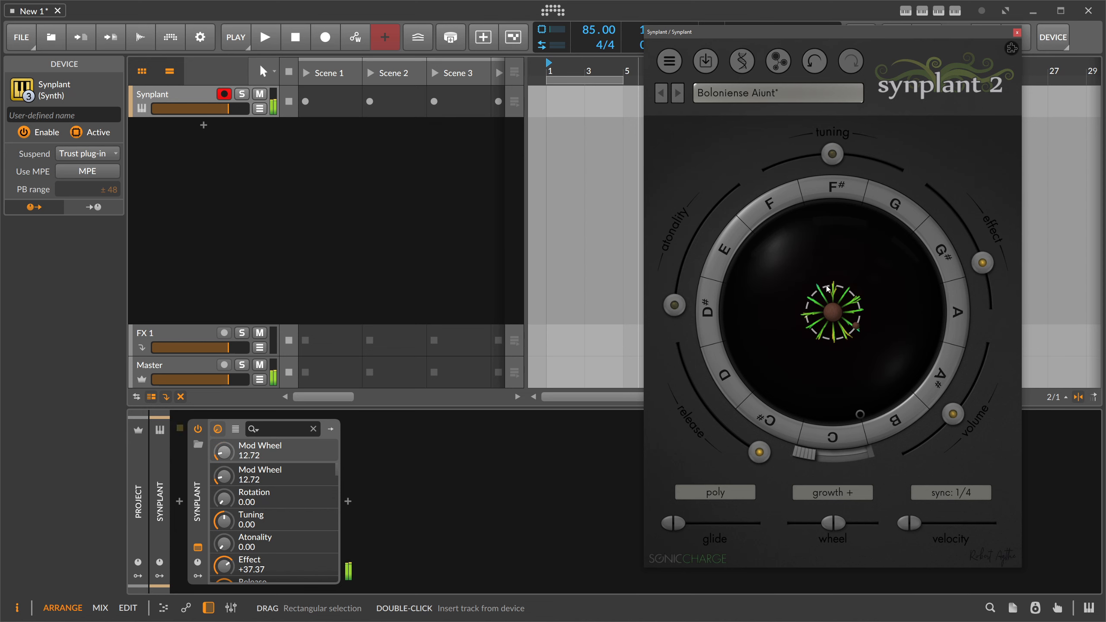
drag(758, 51, 634, 55)
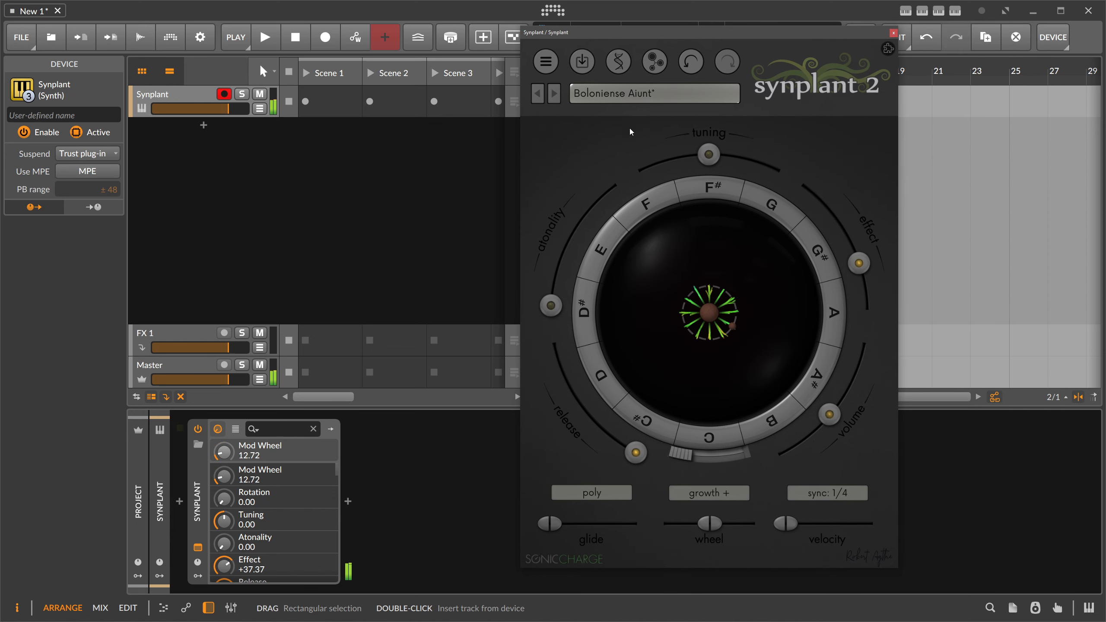
click(714, 318)
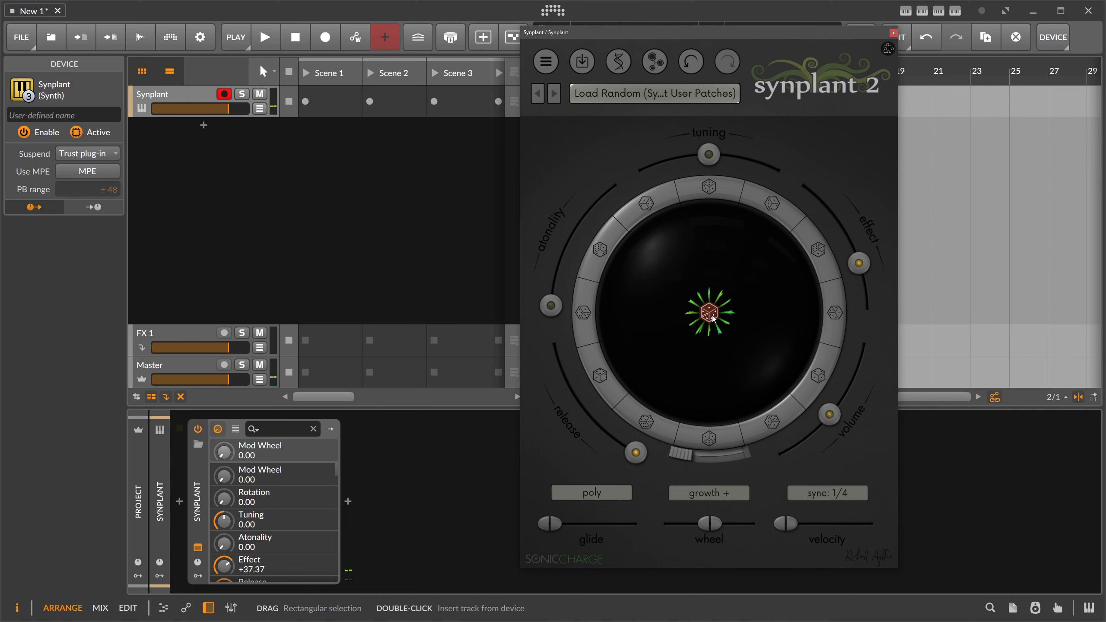
click(713, 317)
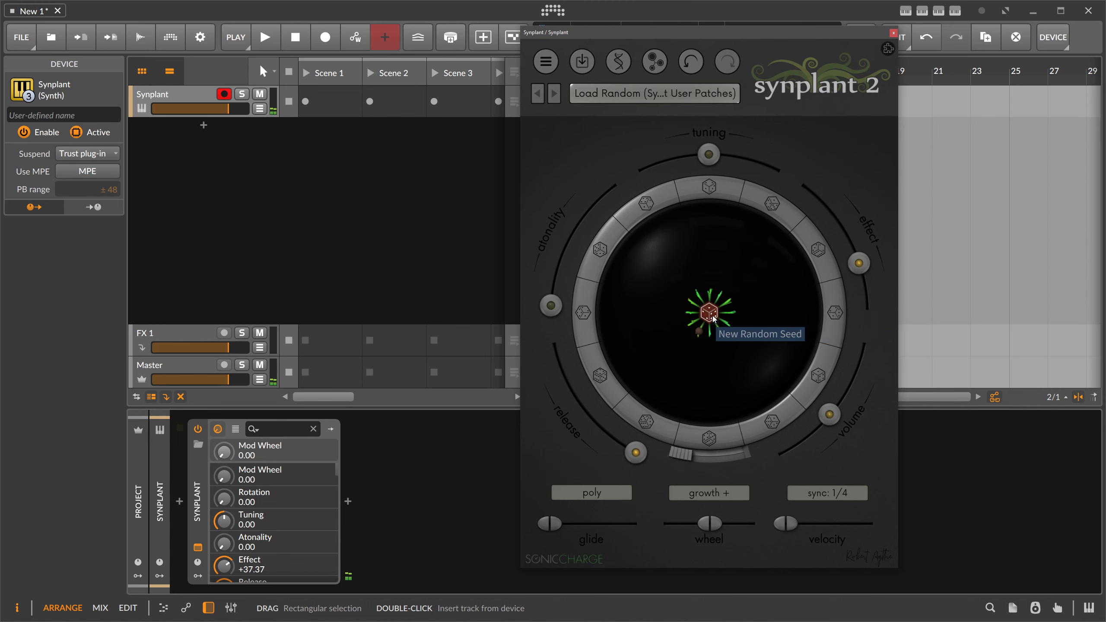
ctrl+click(711, 316)
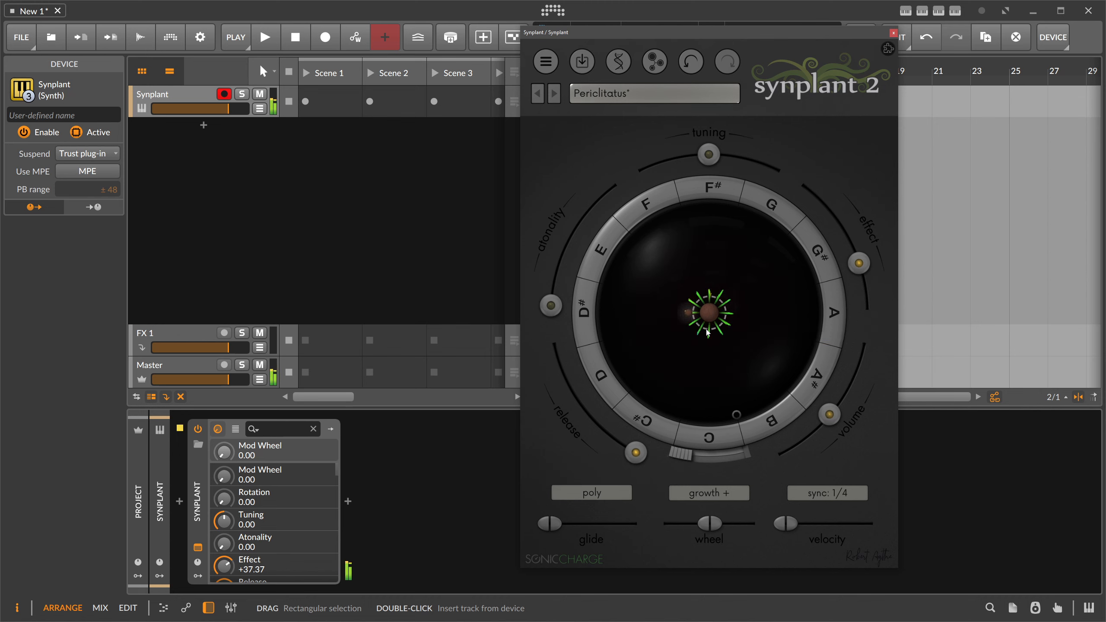
mouse_move(709, 316)
mouse_down()
mouse_move(694, 372)
mouse_move(715, 253)
mouse_up()
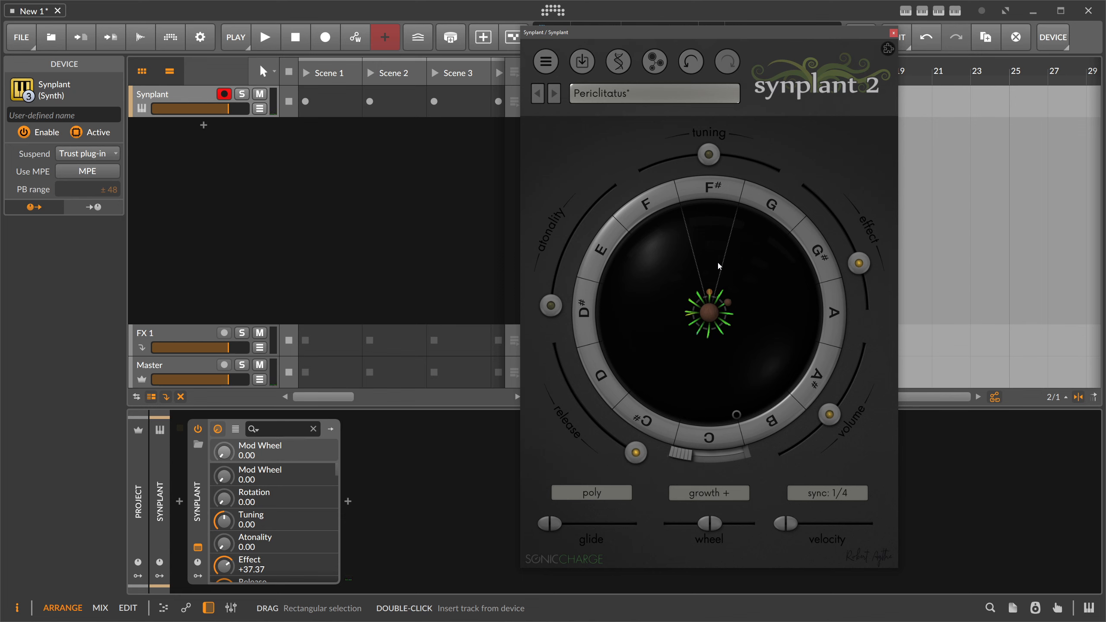
Reshape the patch's volume envelope in the gene editor with env_time 0.7870, env_tilt 0.8710, vol_dcy 0.9698 and higher vol_atk and env_loop
click(612, 70)
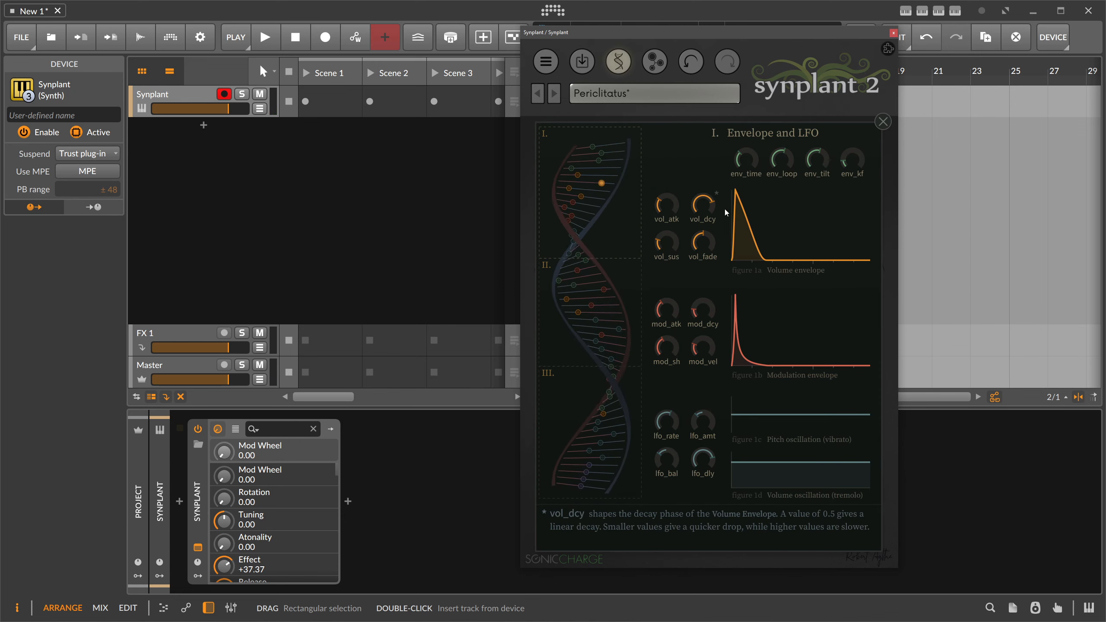
drag(748, 156, 834, 136)
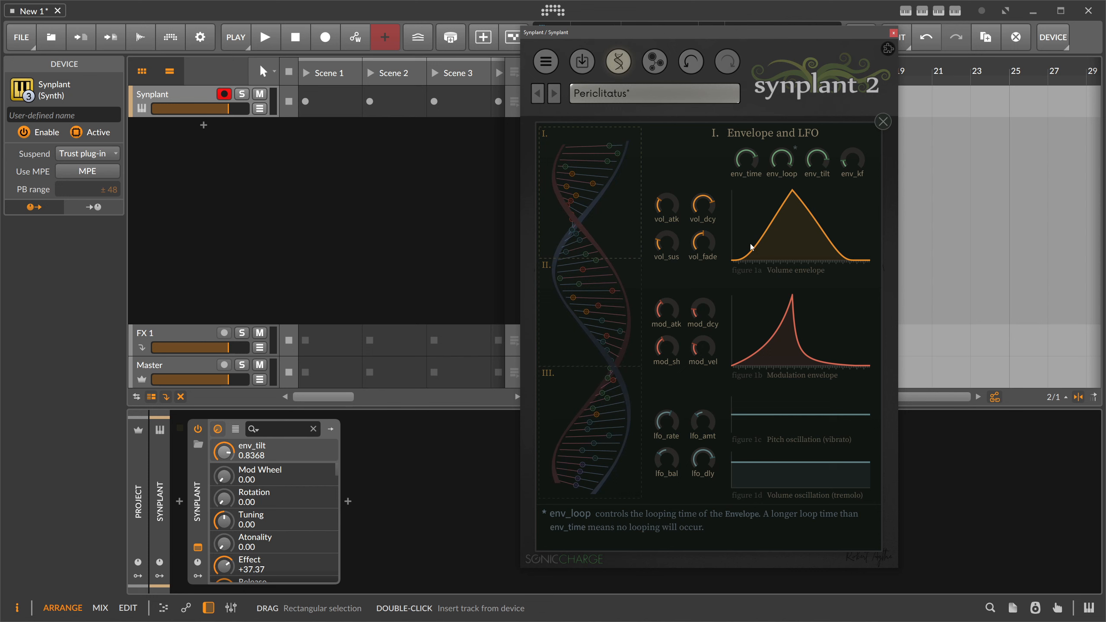
drag(666, 204, 718, 187)
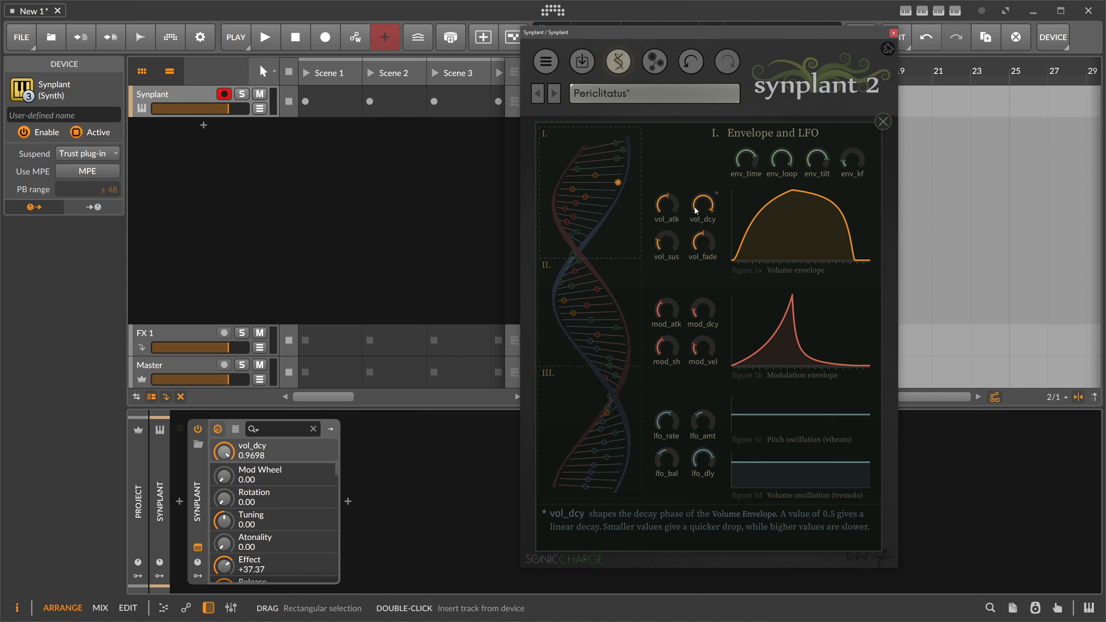
drag(667, 205, 680, 194)
mouse_move(745, 162)
mouse_down()
mouse_move(755, 154)
mouse_move(749, 166)
mouse_up()
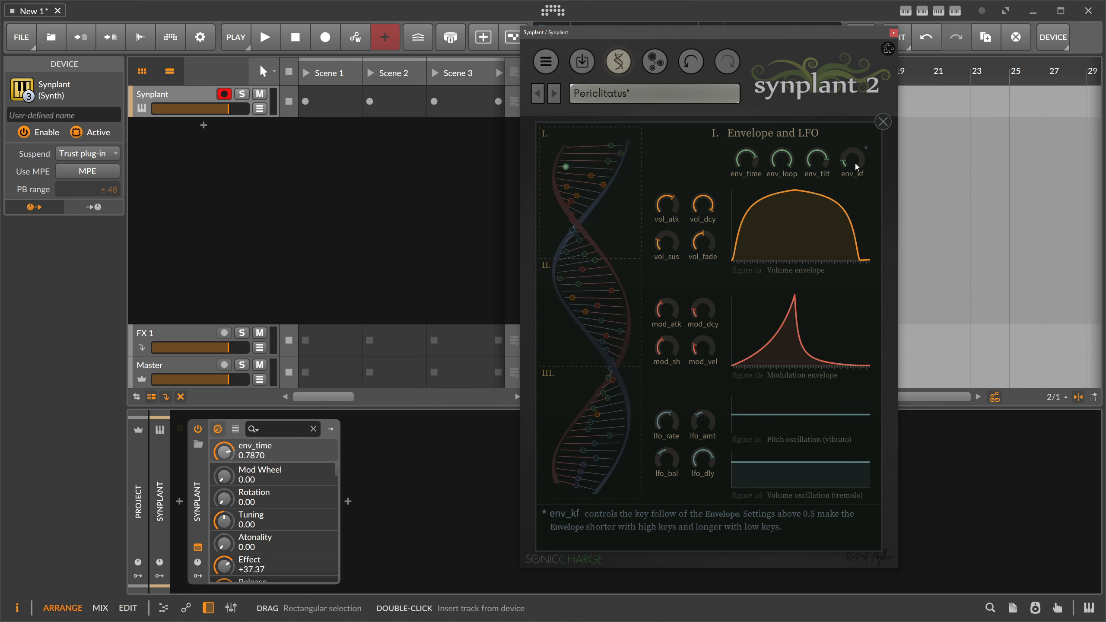
drag(817, 159, 818, 154)
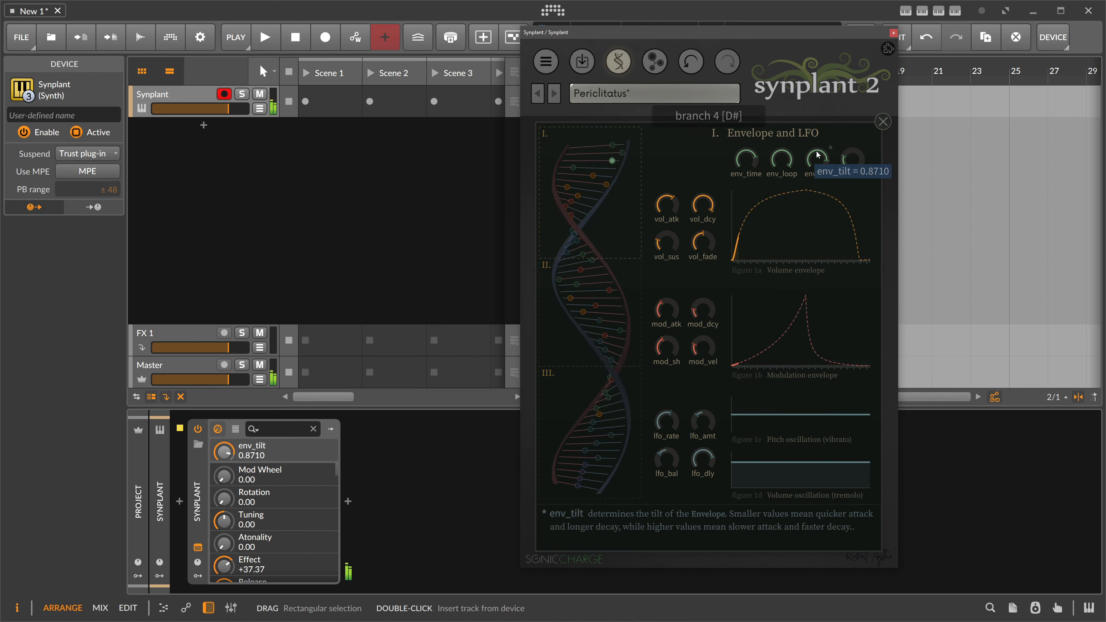
Raise mod_atk, set mod_dcy to 0.3626, adjust the LFO amount and balance with lfo_rate at 0.4468, and leave the gene editor
drag(667, 308, 707, 288)
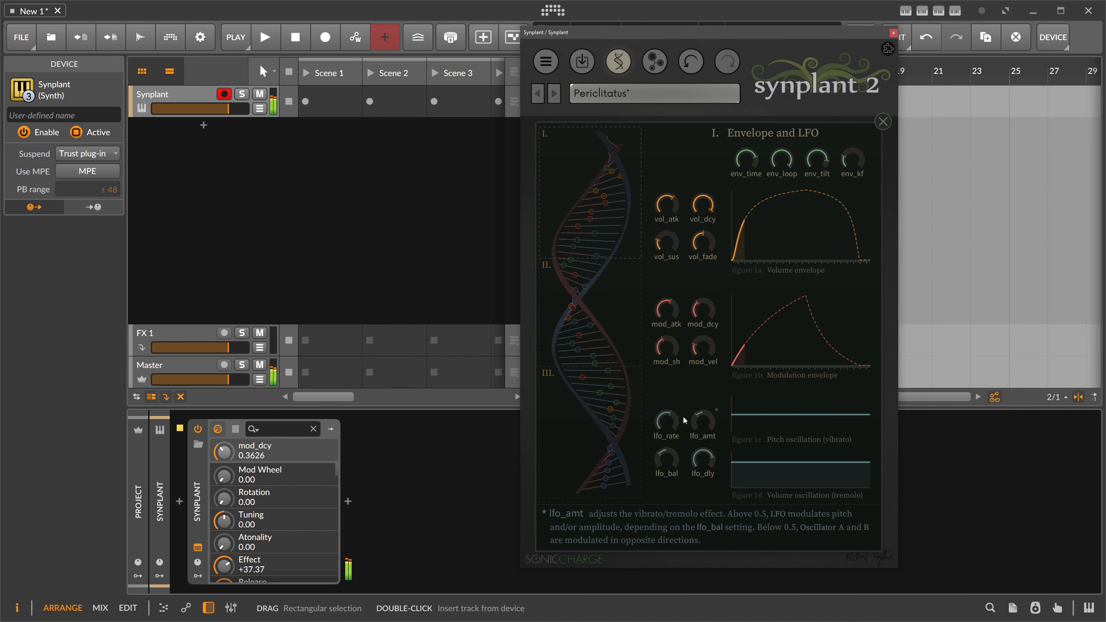
drag(707, 418, 713, 407)
drag(671, 455, 667, 434)
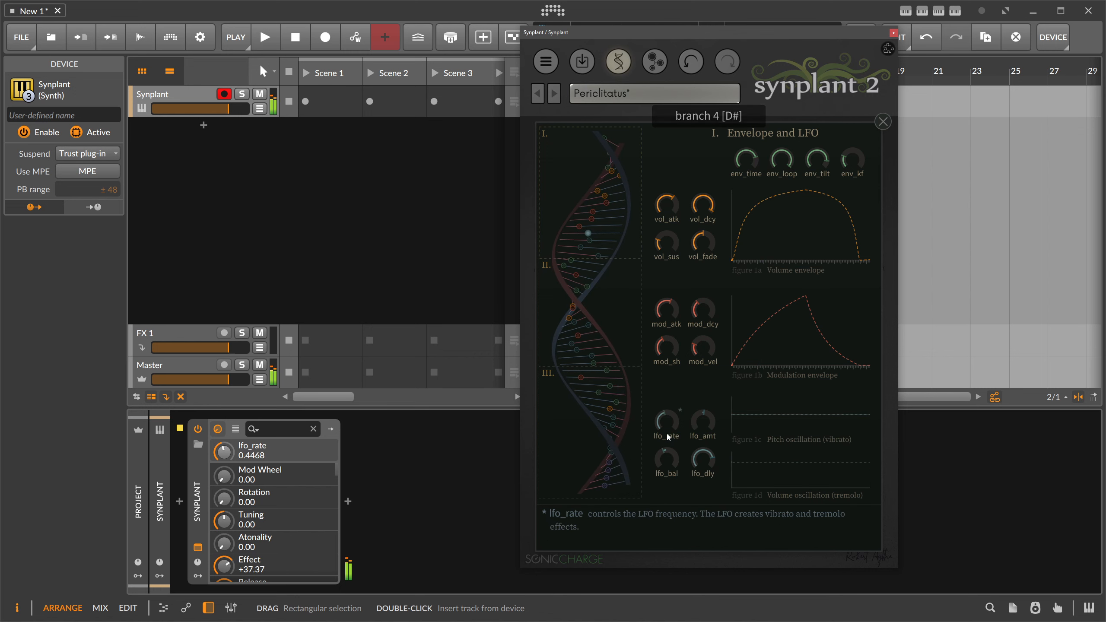
mouse_move(671, 415)
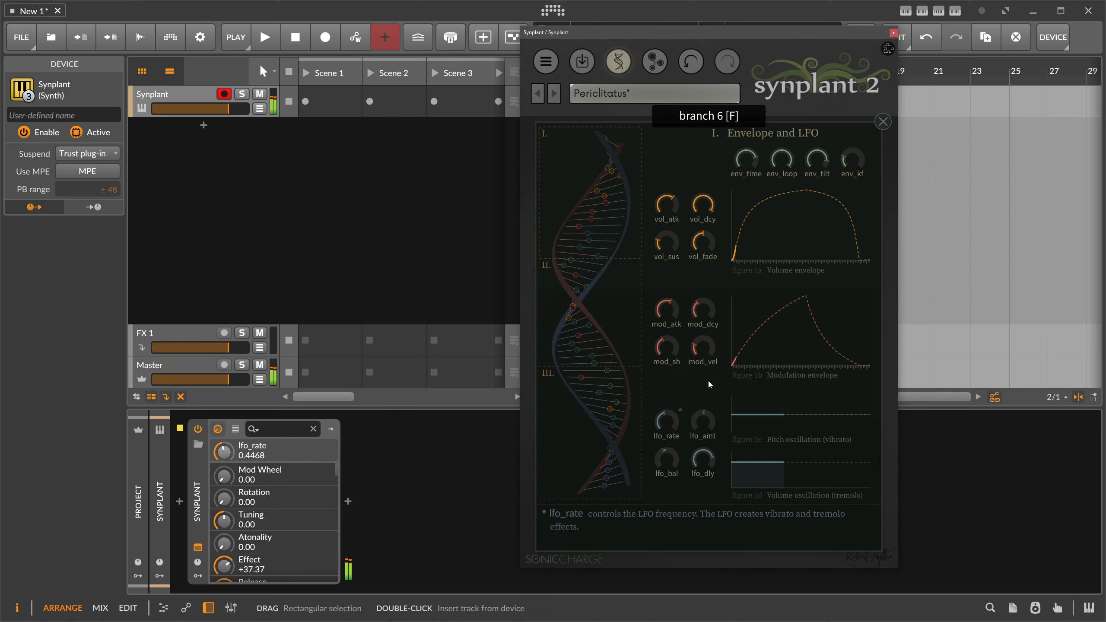
click(883, 122)
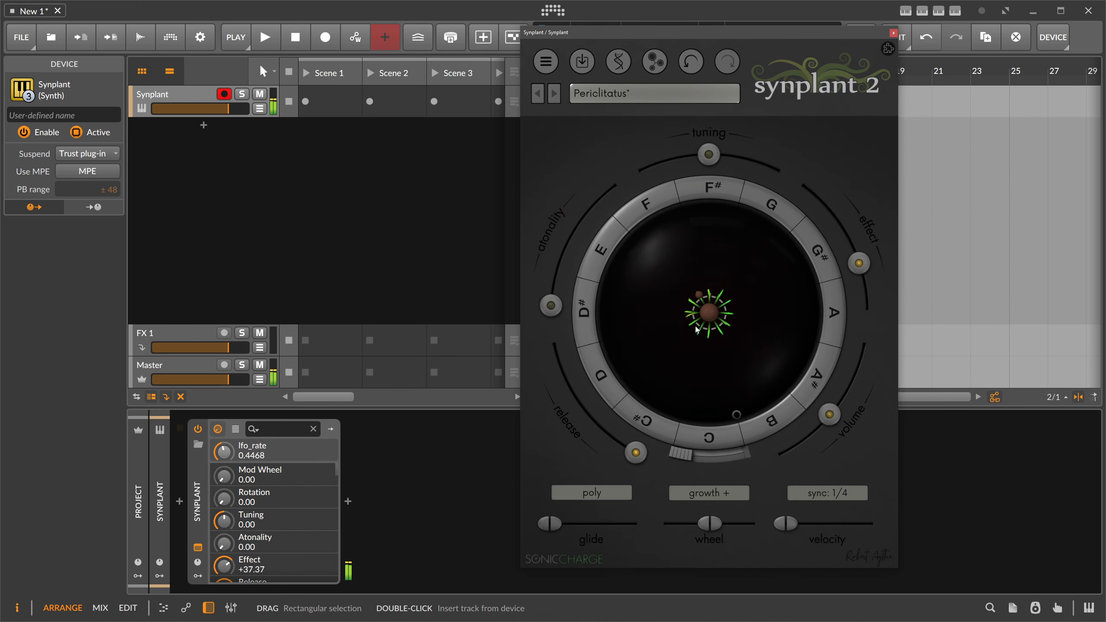
Correct the Synplant patch's tuning and raise its Effect amount to about +90.50
drag(696, 327, 731, 258)
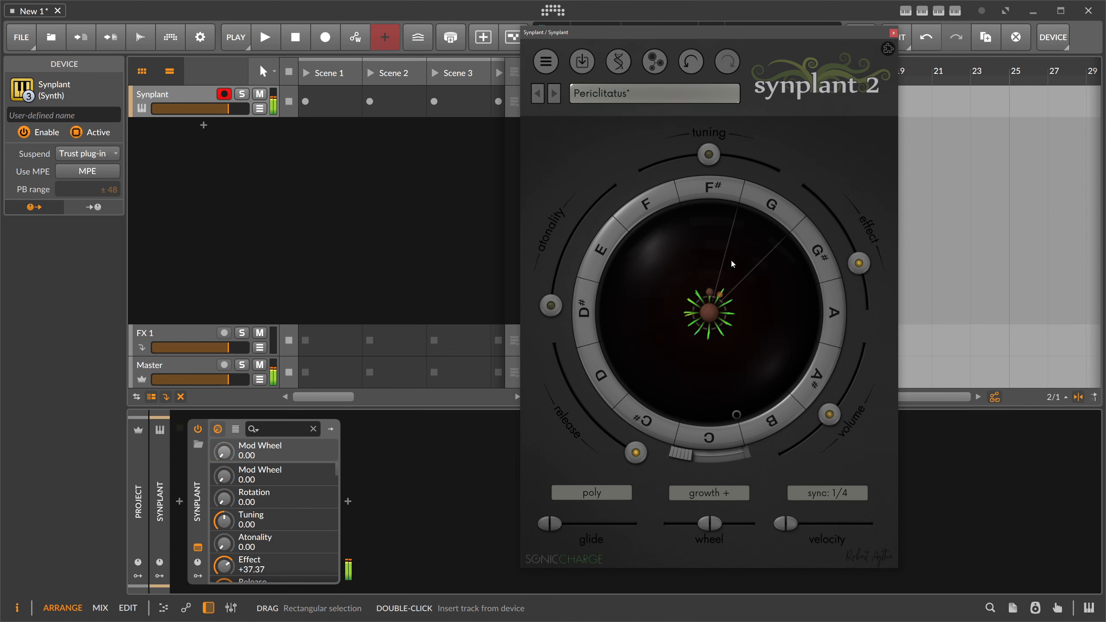
click(545, 61)
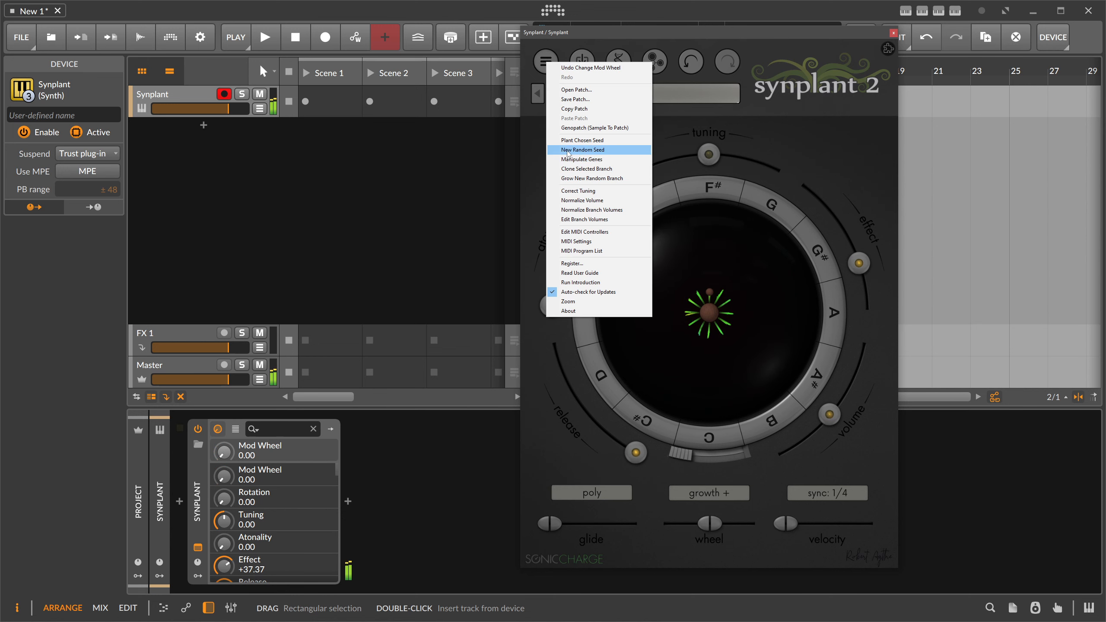
click(575, 193)
drag(862, 275, 867, 300)
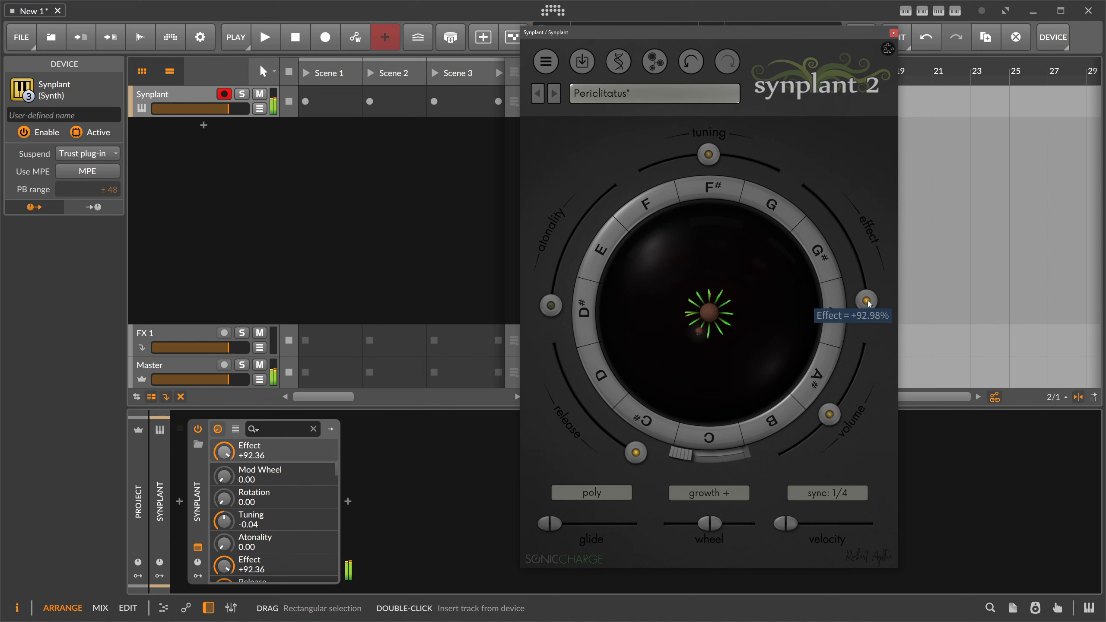
Insert the SuperMassive Custom Stardust preset after Synplant and set Mix to 48.8 %, Density to 77.4 % and EQ High to 1570 Hz
click(348, 502)
text(super)
key(Down)
key(Down)
key(Down)
key(Down)
key(Down)
key(Down)
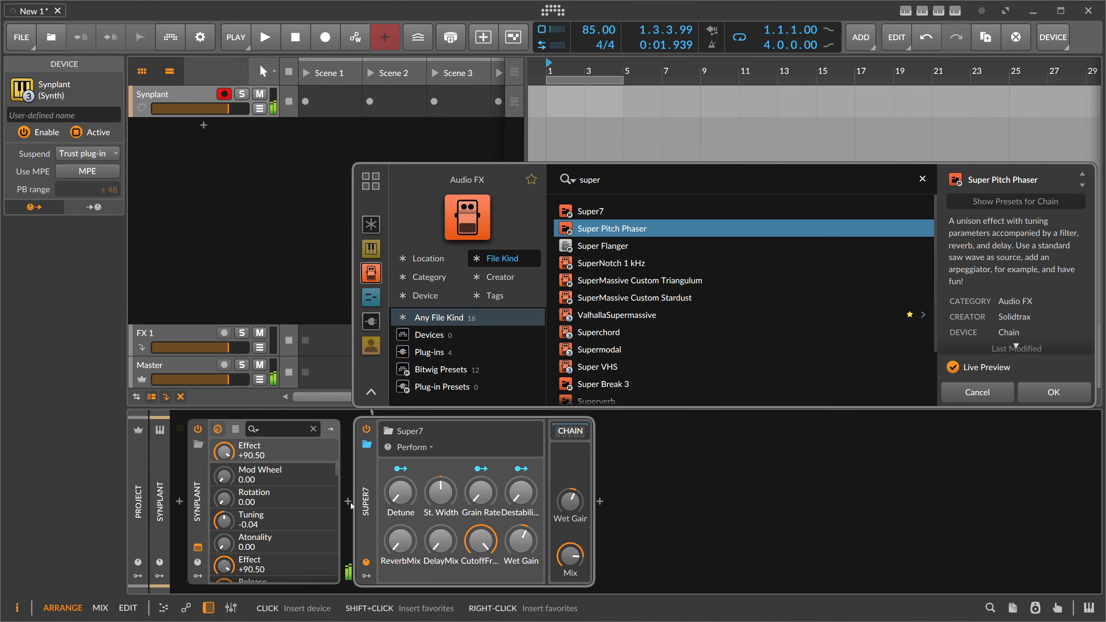
key(Return)
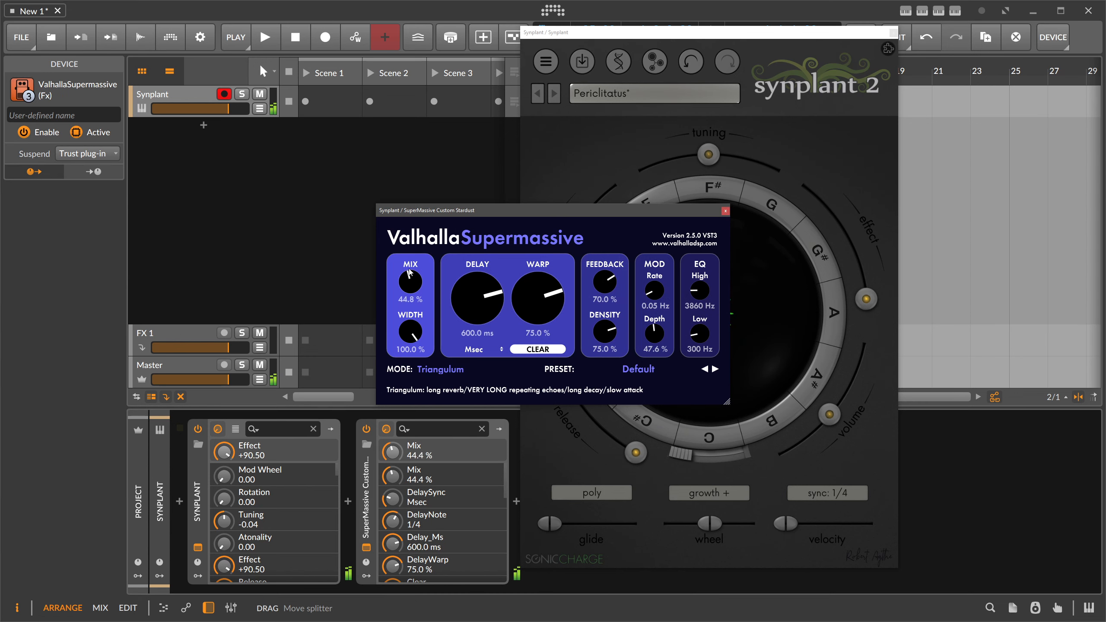
scroll(699, 293, down, 3)
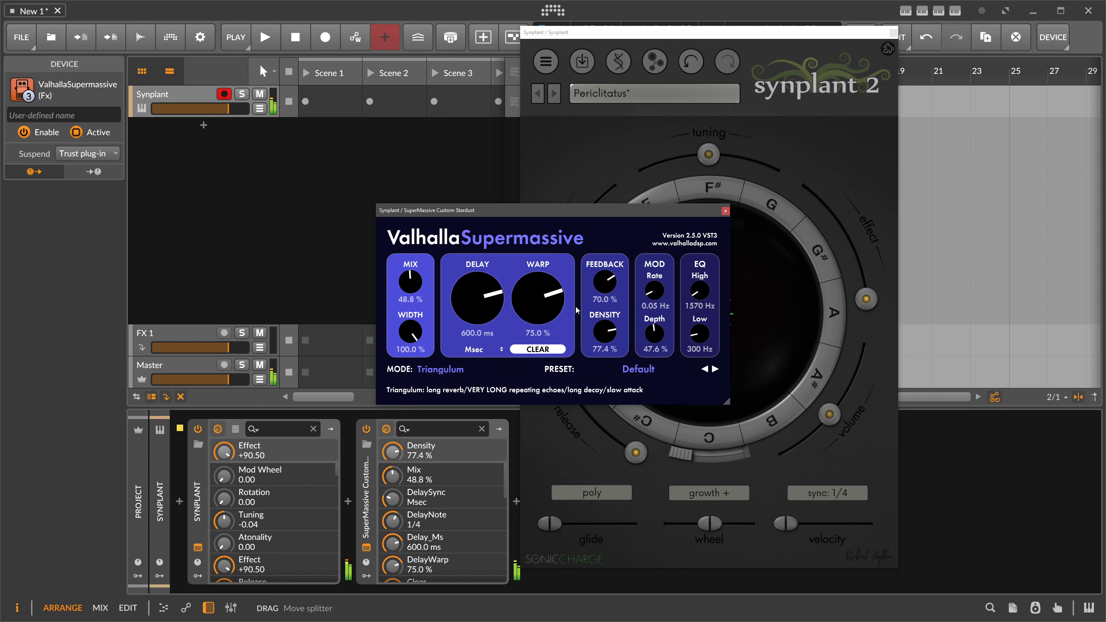
Grow Synplant's branches to a mod wheel value of 45.79 and clear the Supermassive window out of the way
click(803, 159)
drag(719, 332, 748, 352)
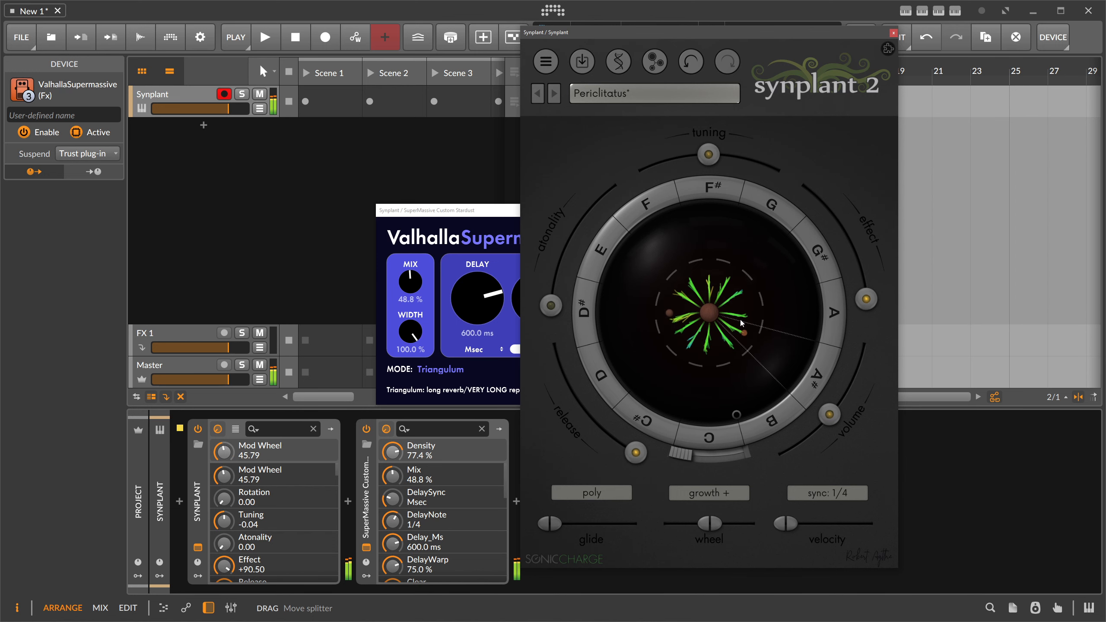
drag(616, 33, 739, 19)
drag(562, 210, 374, 192)
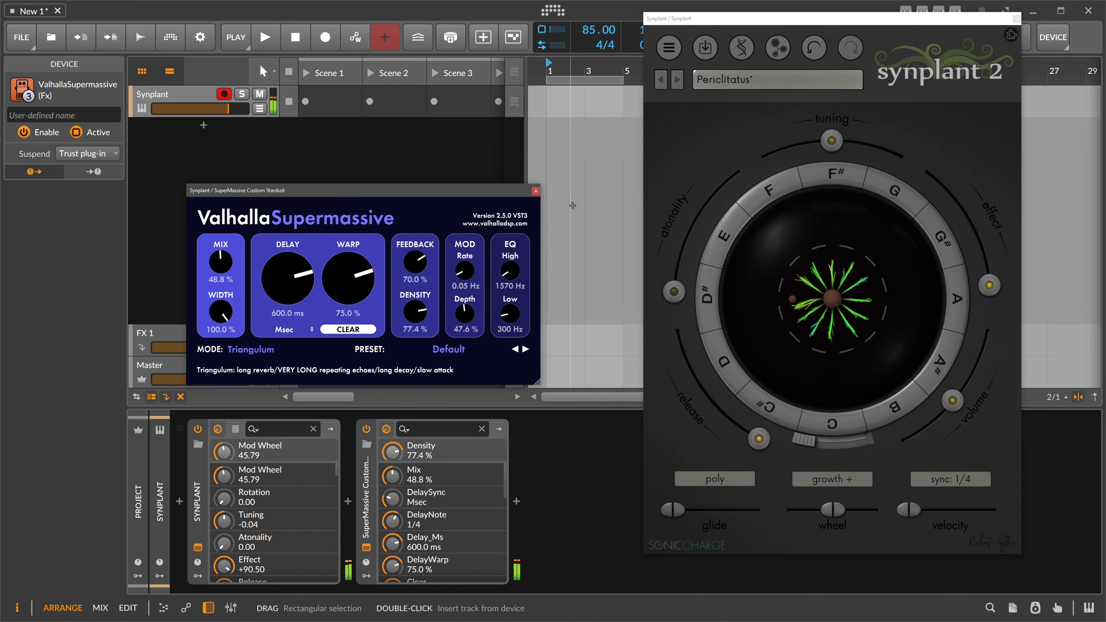
click(536, 192)
Insert PaulXStretch after the Supermassive reverb and place its window beside Synplant without overlap
click(513, 503)
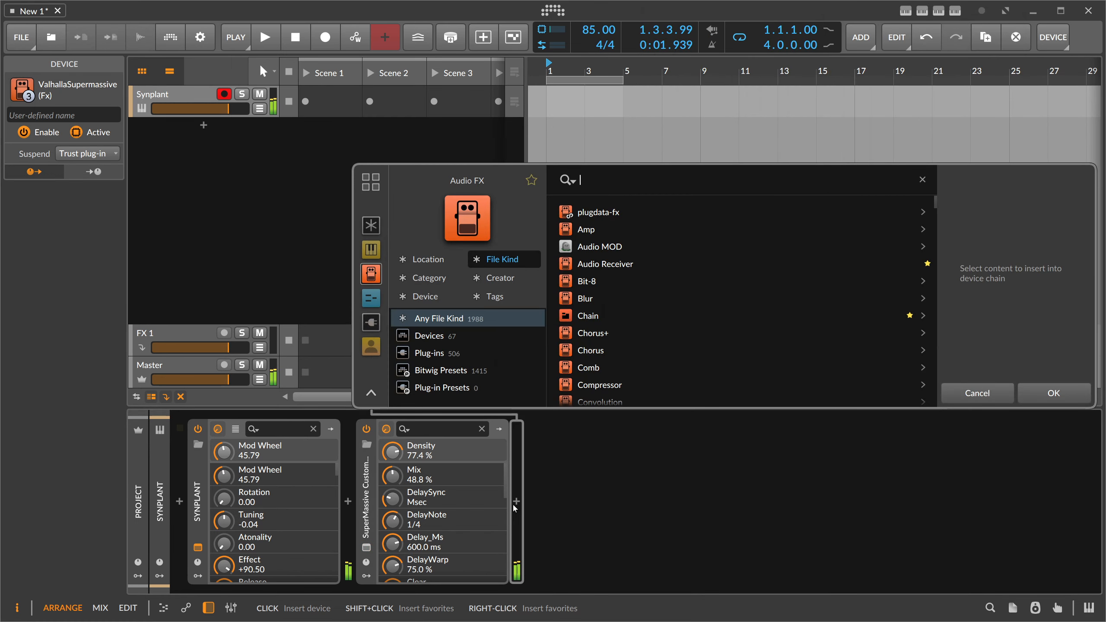
text(paul)
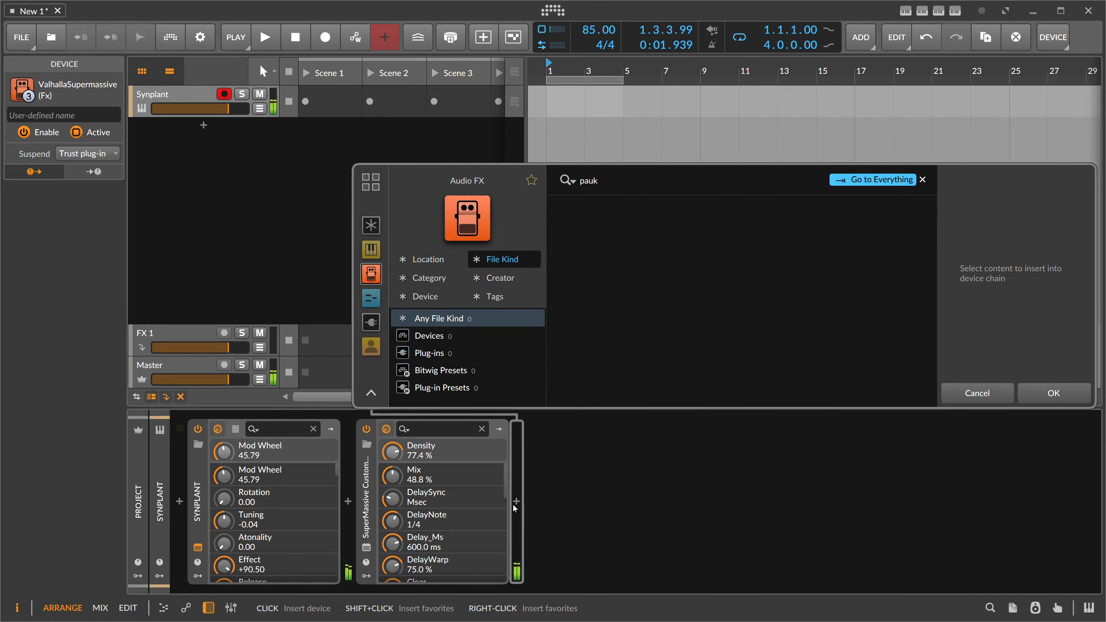
key(Return)
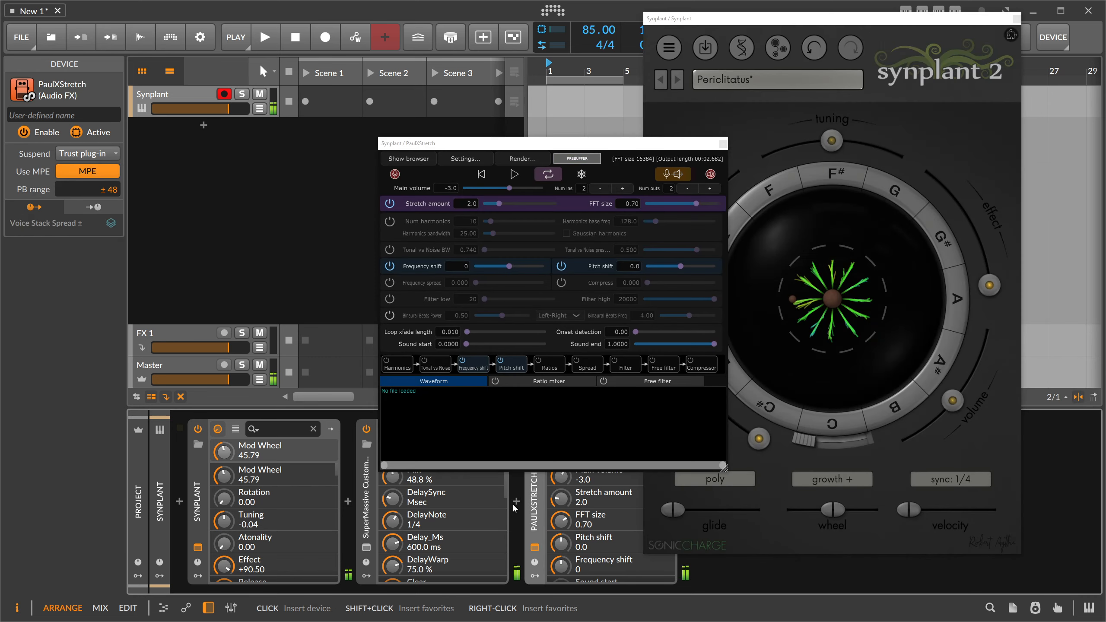
drag(531, 147, 470, 144)
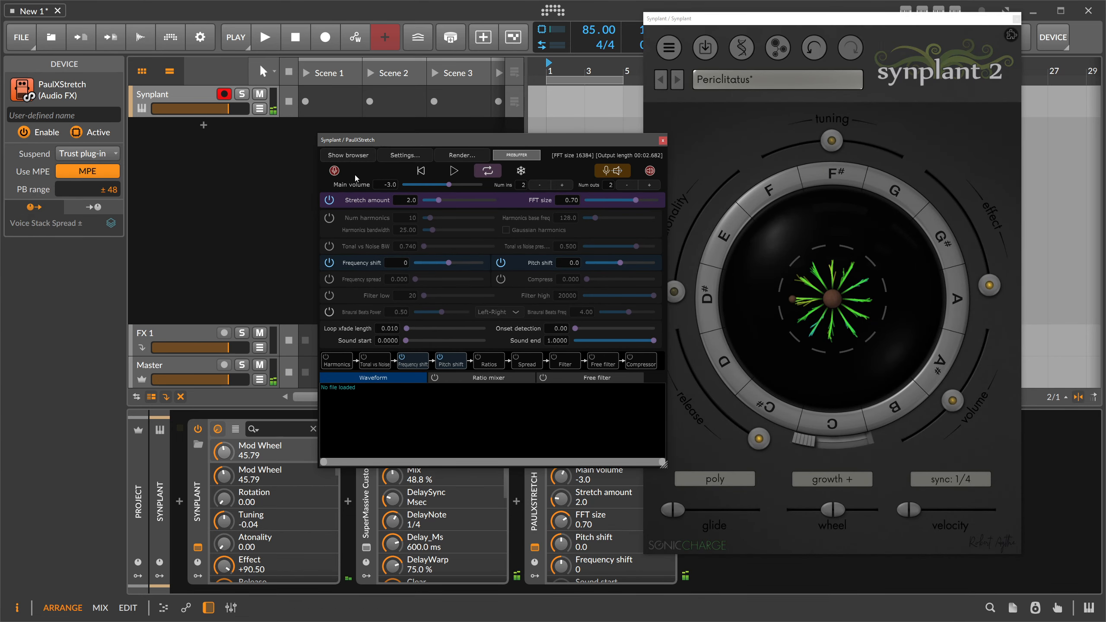
drag(437, 139, 377, 130)
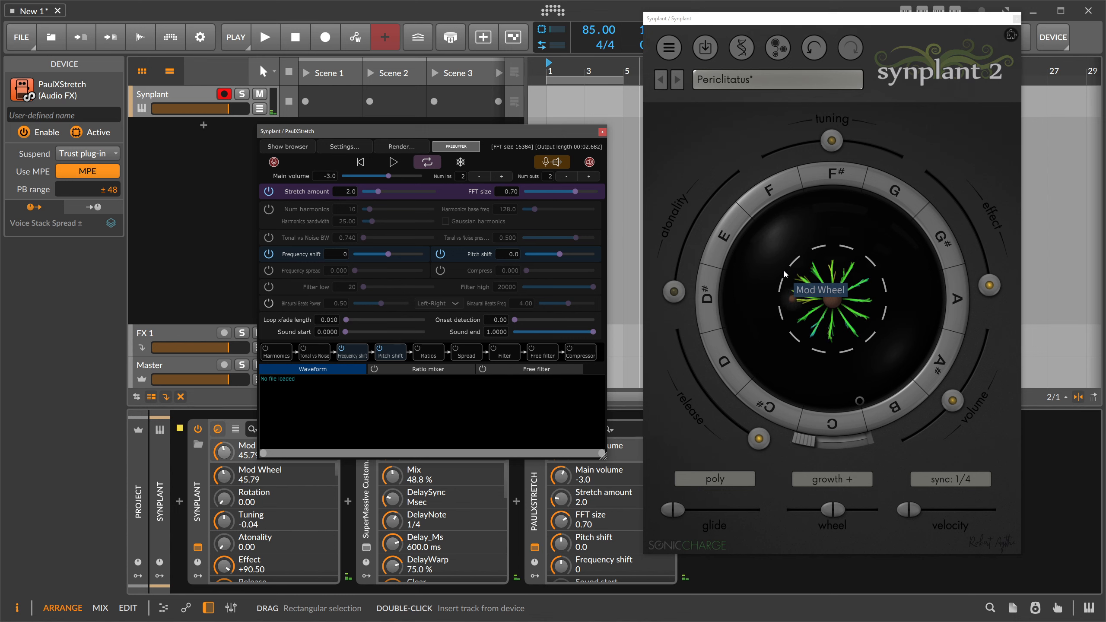
Record about 10 seconds into PaulXStretch while raising Synplant's mod wheel to 71.99, and play the recording with input monitoring off
click(280, 165)
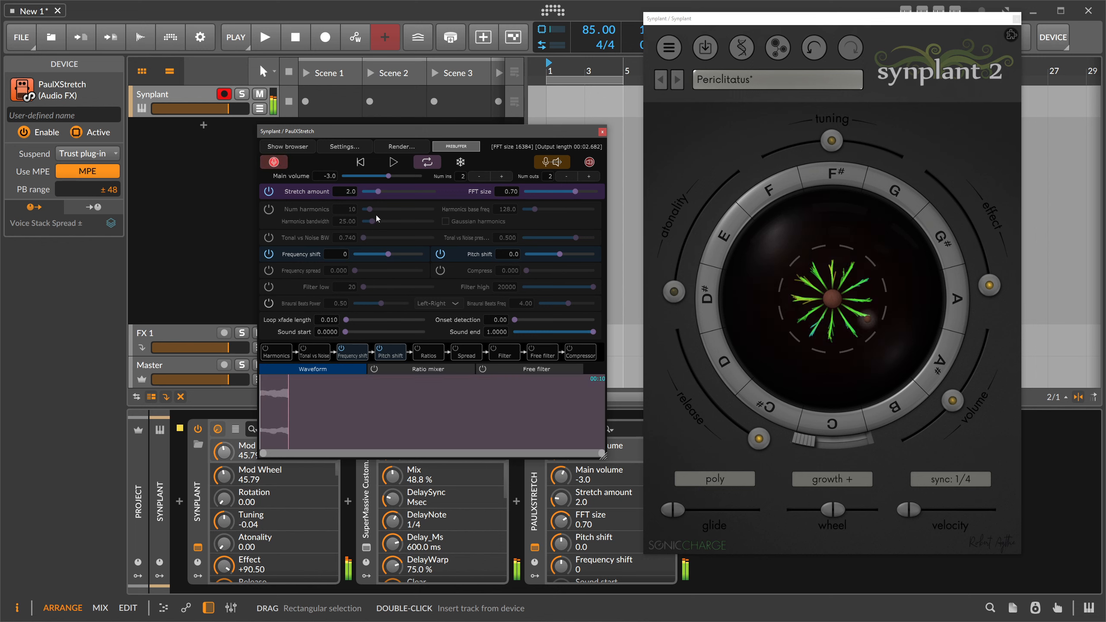
mouse_move(779, 304)
mouse_down()
mouse_move(737, 321)
mouse_move(762, 305)
mouse_up()
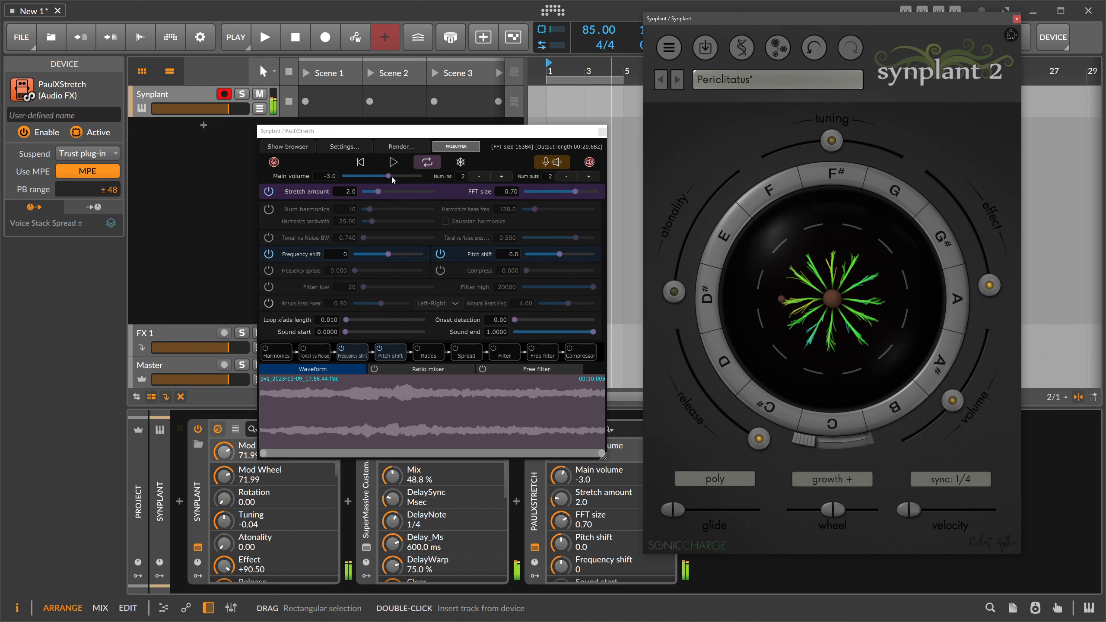
click(555, 163)
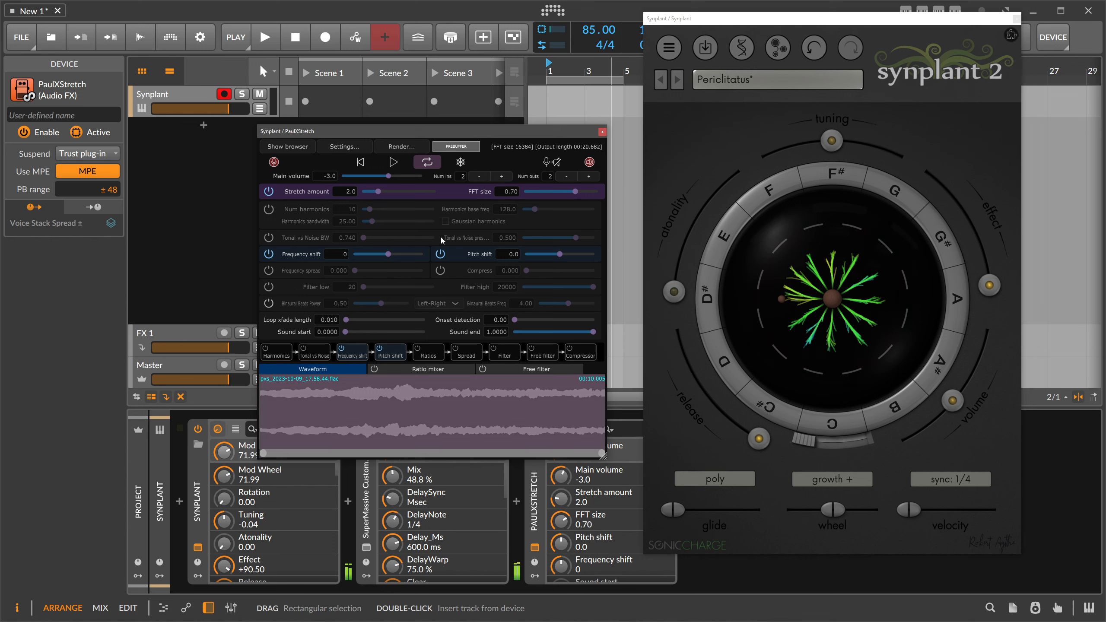
click(394, 163)
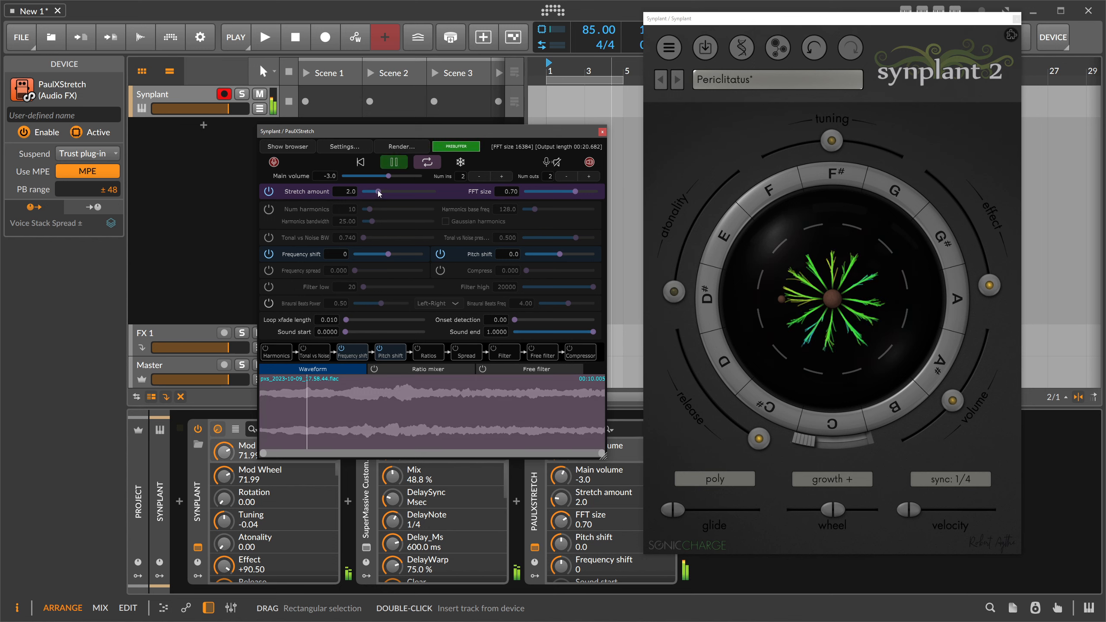
Set PaulXStretch's stretch amount to 11.8 and main volume to -6.2 with input monitoring on, and raise Synplant's mod wheel to 85.44
drag(378, 192, 386, 179)
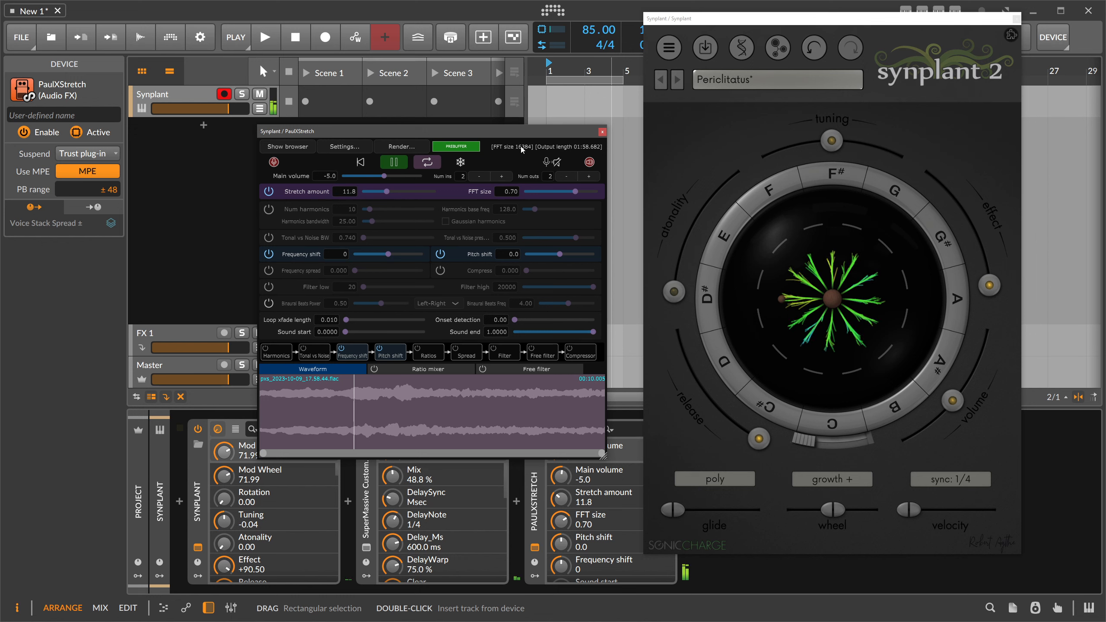
click(548, 166)
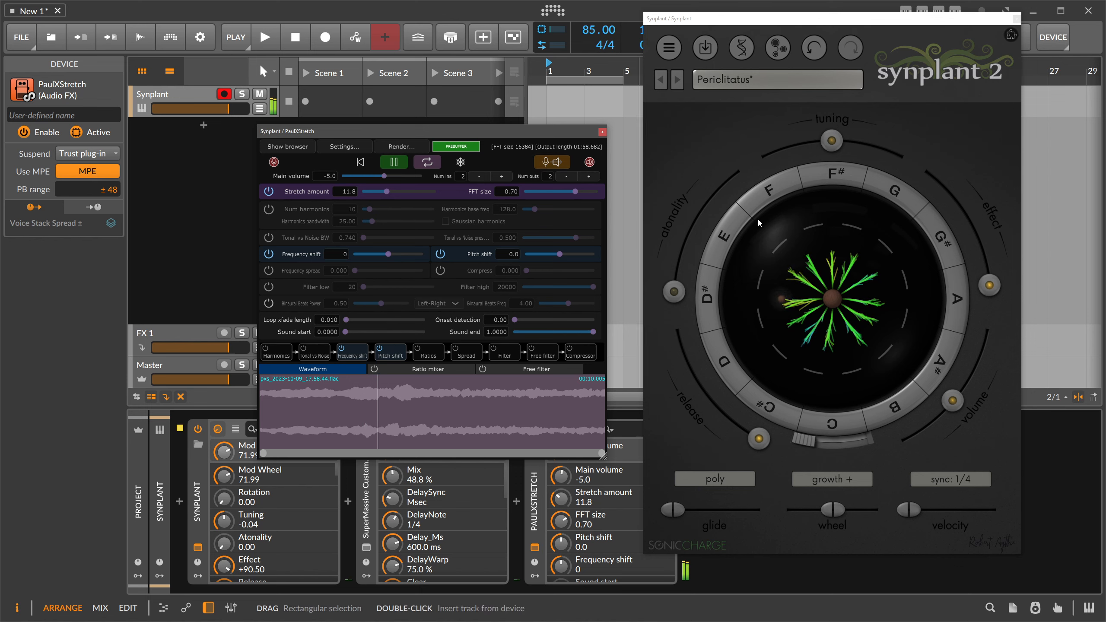
click(772, 324)
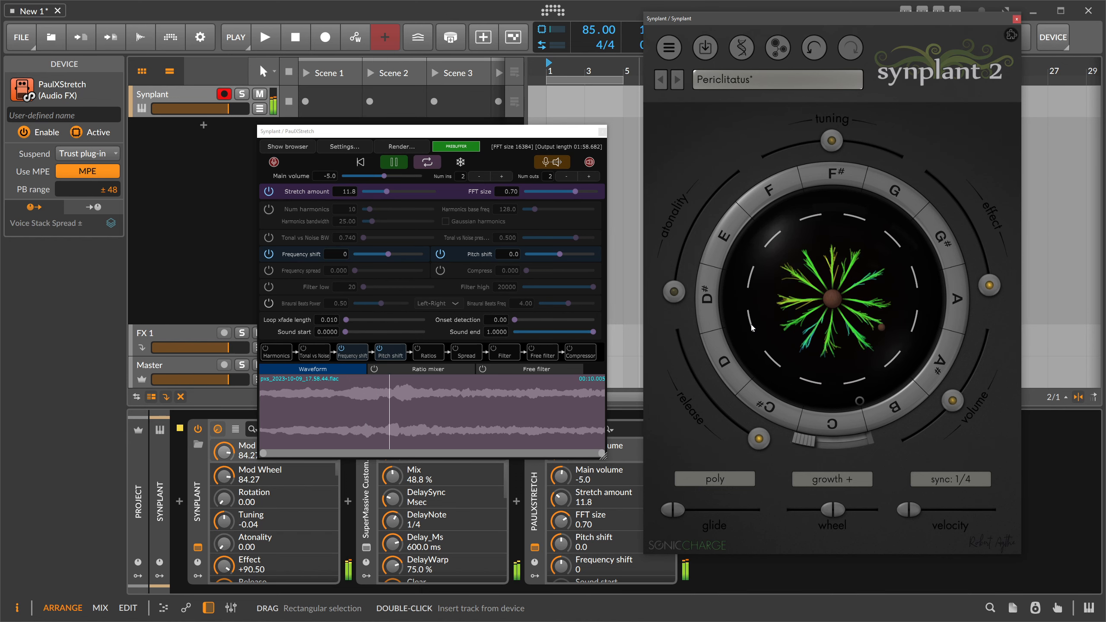
click(381, 180)
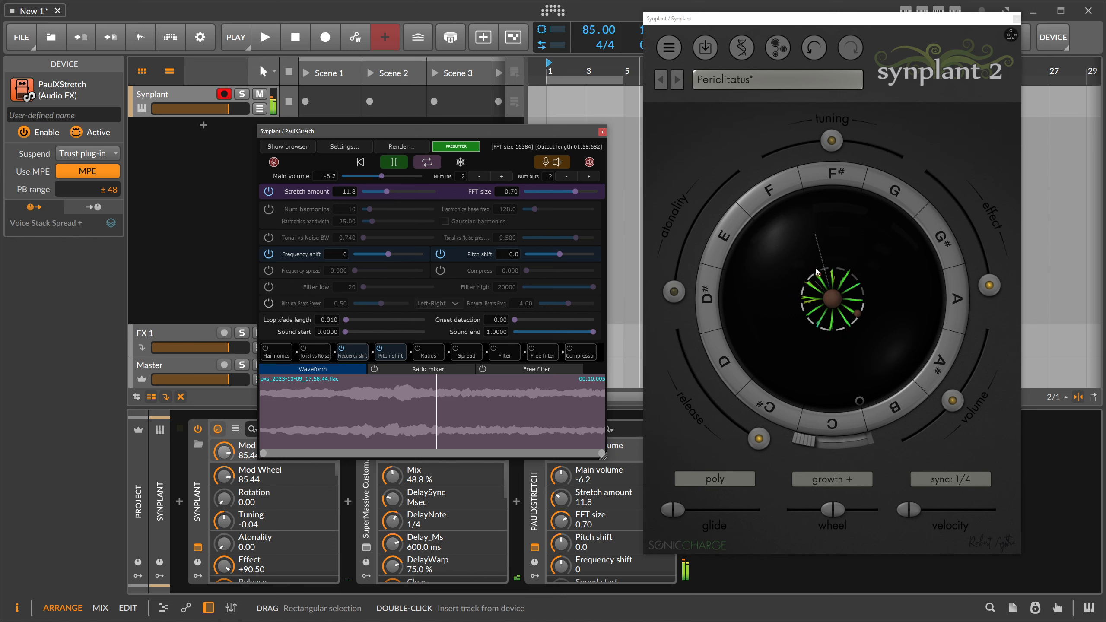
Record a 25-bar clip of played notes and mod wheel movement into the Synplant track's Scene 1 slot, and close the PaulXStretch window
click(306, 101)
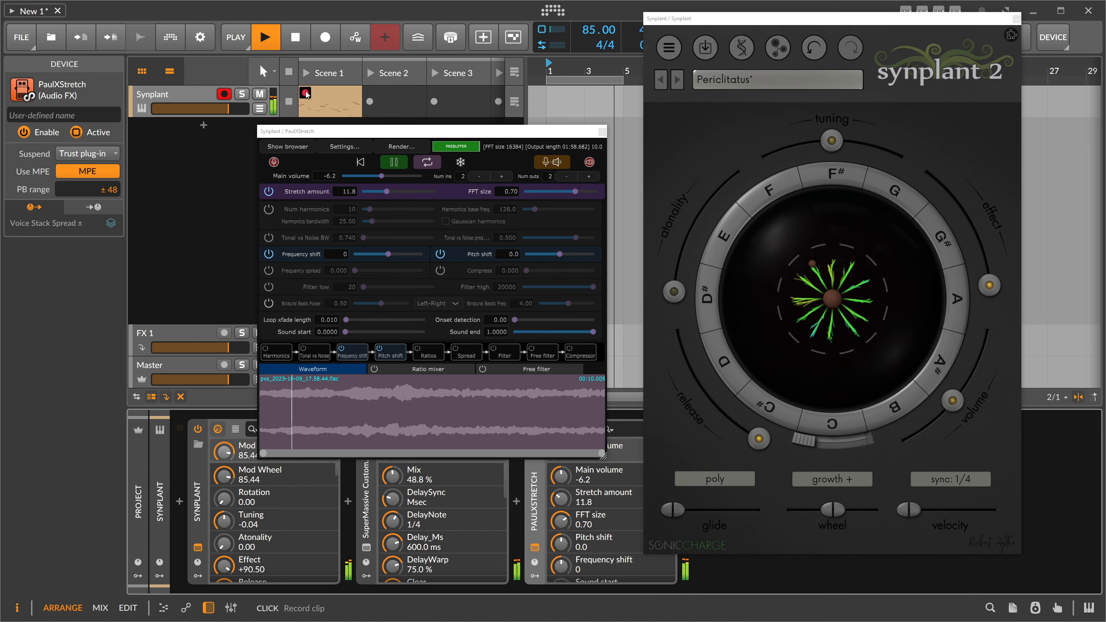
click(306, 94)
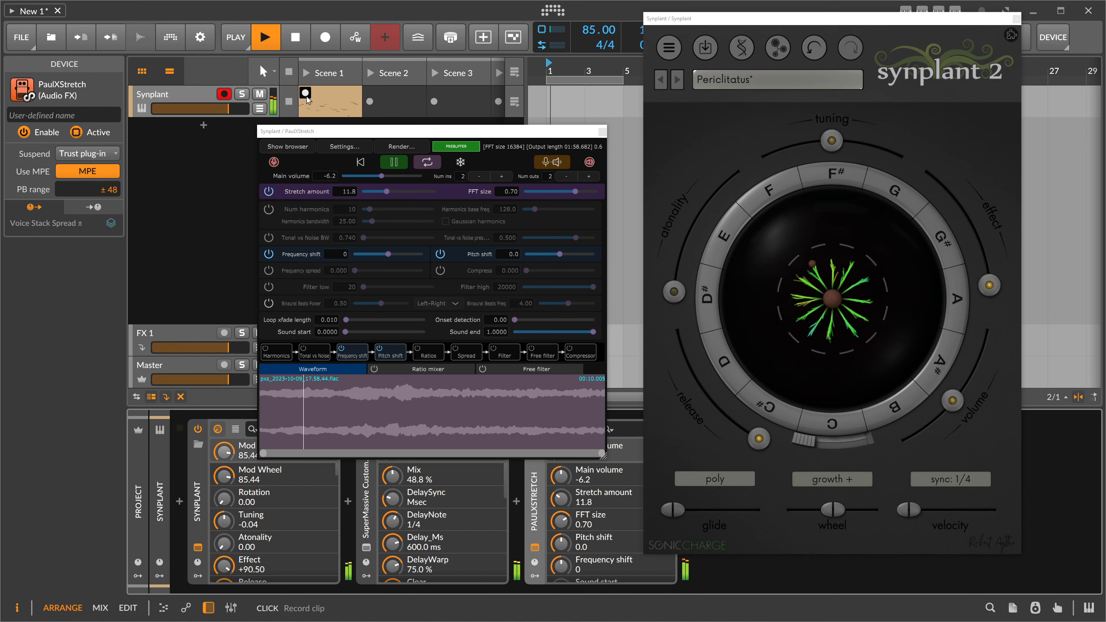
click(602, 131)
Open the recorded Scene 1 clip for note editing and set the chance of all its notes to 50 %
click(322, 107)
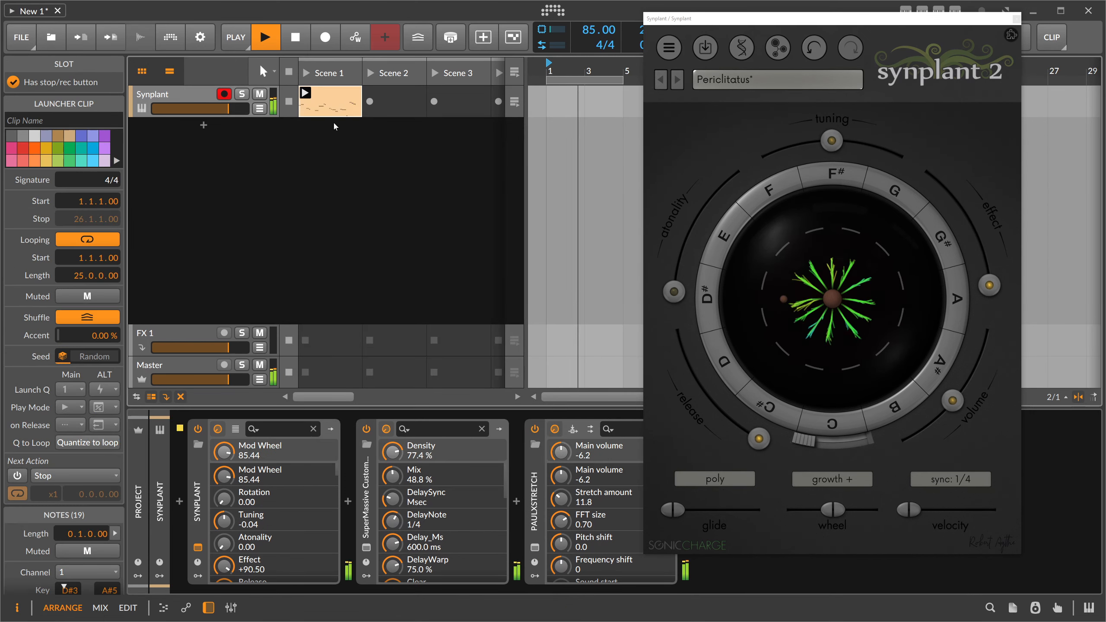
double_click(322, 105)
mouse_move(436, 66)
mouse_down()
mouse_move(316, 149)
mouse_move(353, 144)
mouse_up()
click(355, 144)
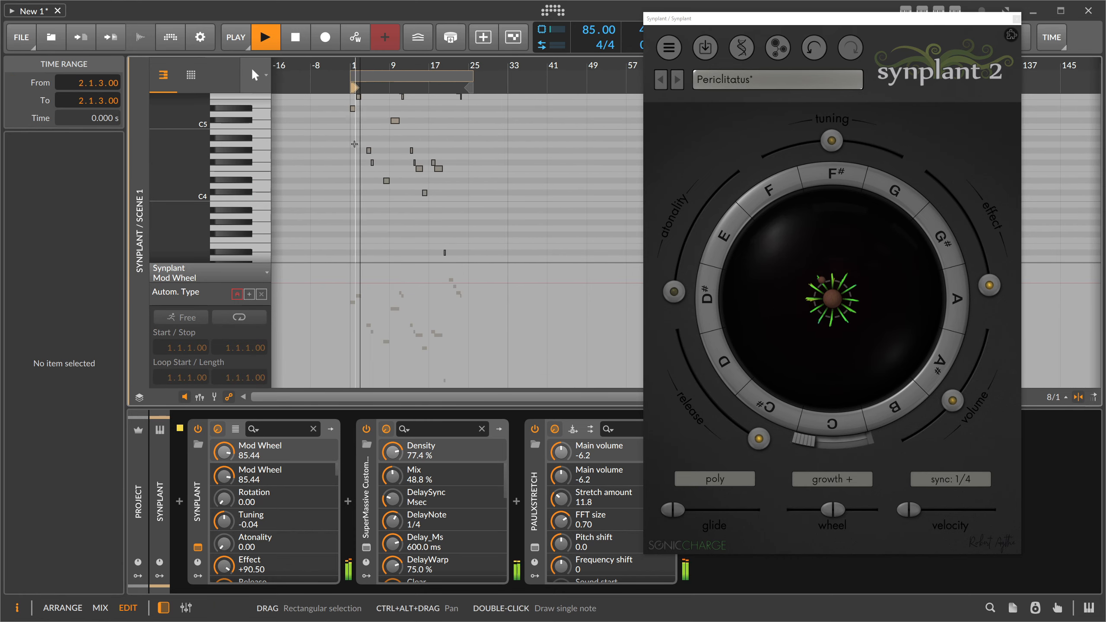
key(ctrl+a)
scroll(348, 140, up, 5)
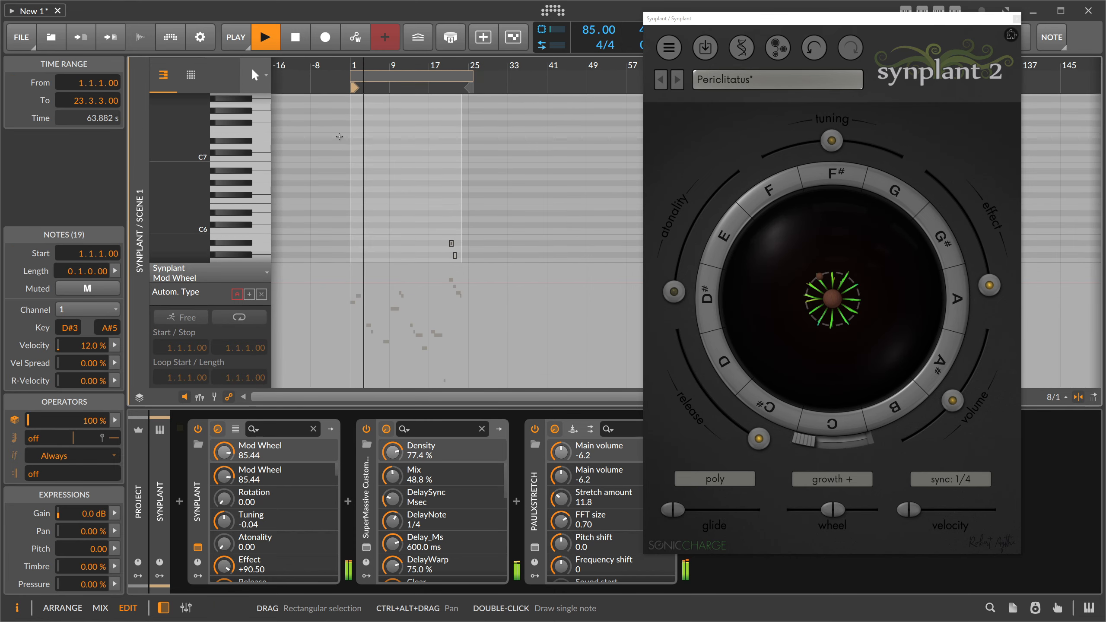
triple_click(88, 424)
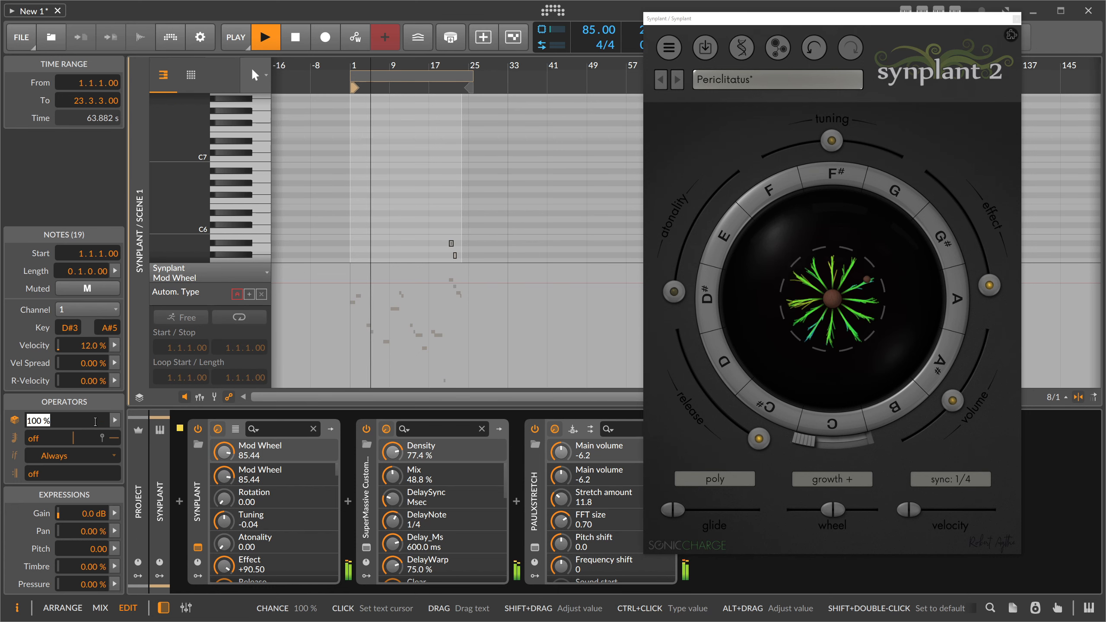
text(50.)
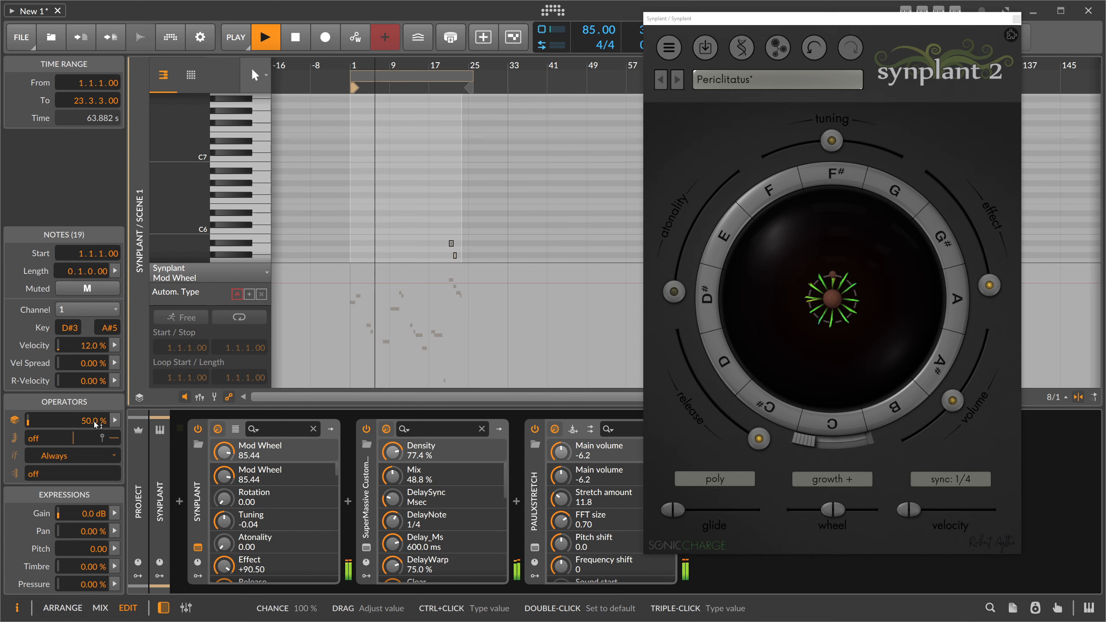
key(Return)
scroll(389, 198, down, 5)
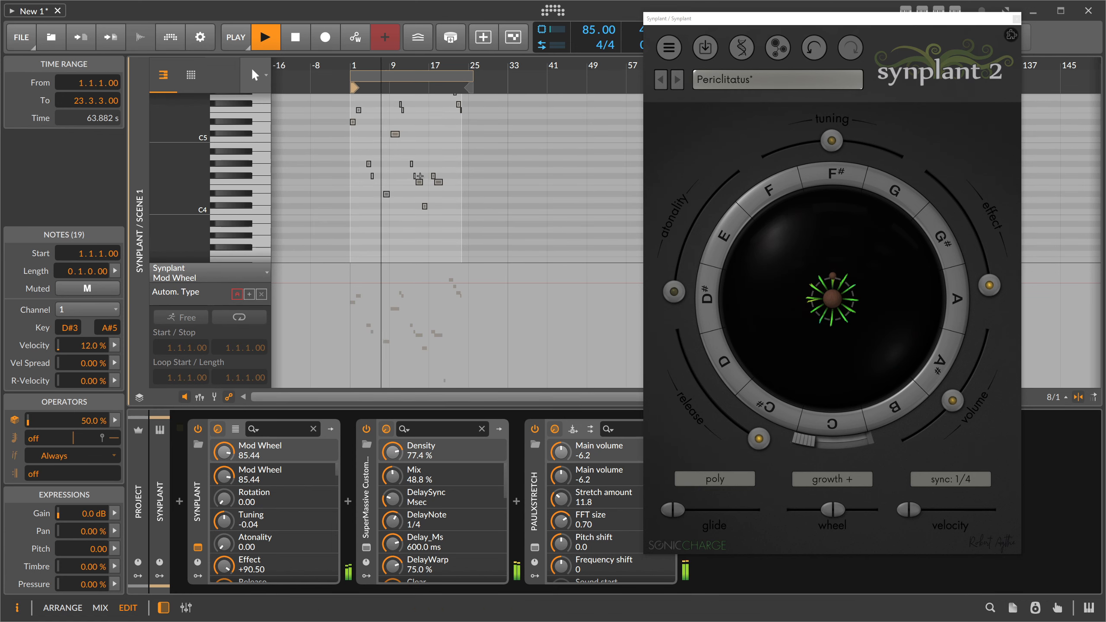
scroll(381, 167, up, 2)
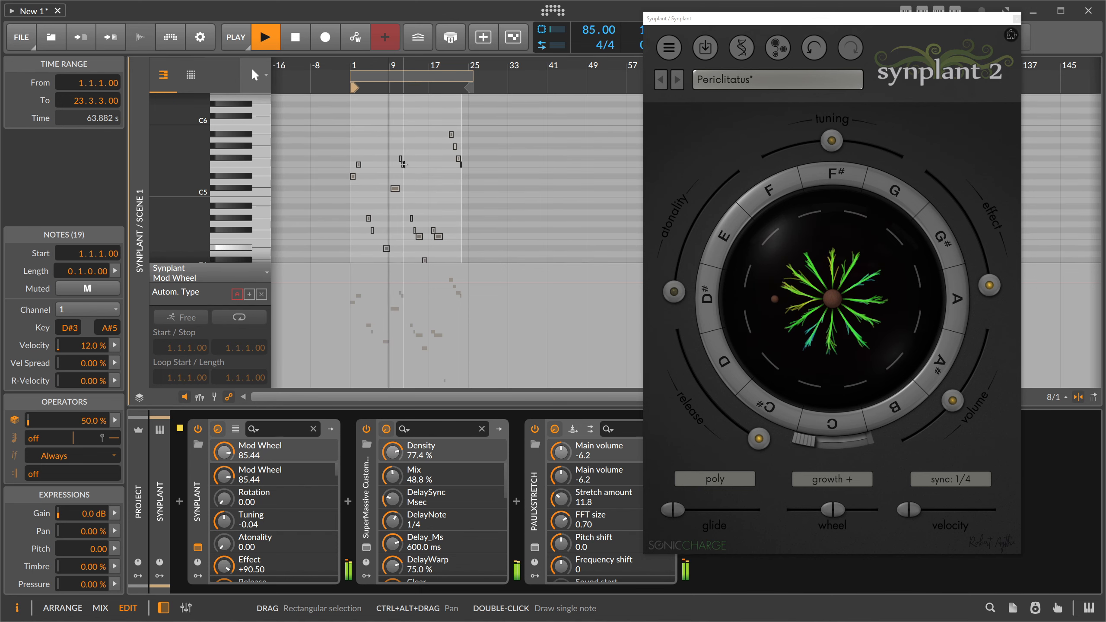
click(395, 127)
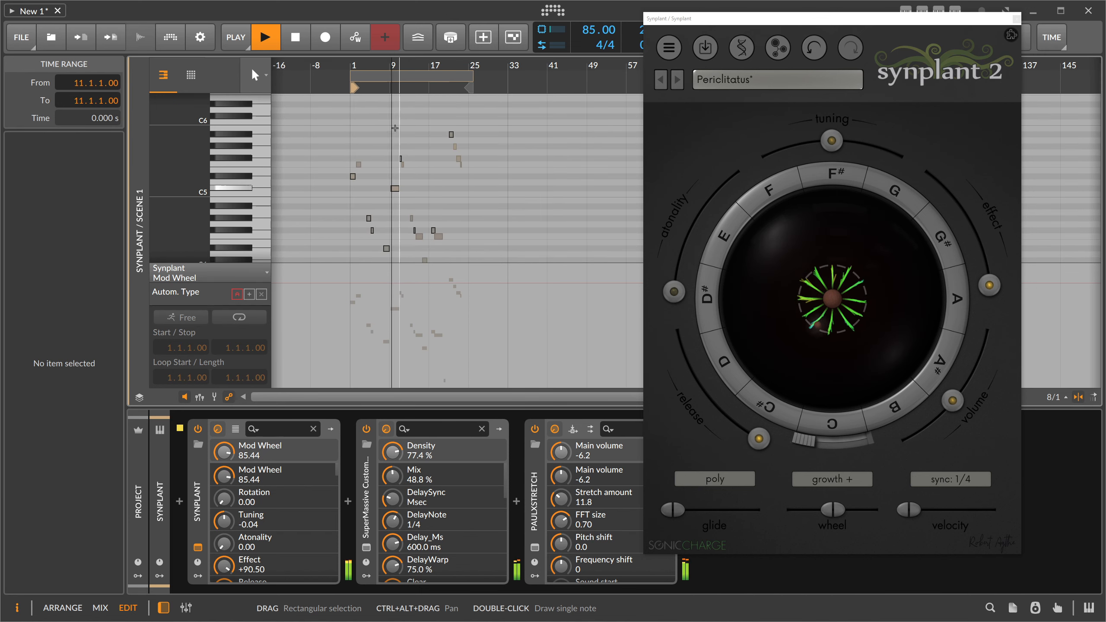
Extend the arrangement's loop region from bar 1 to a length of 16 bars
key(alt+1)
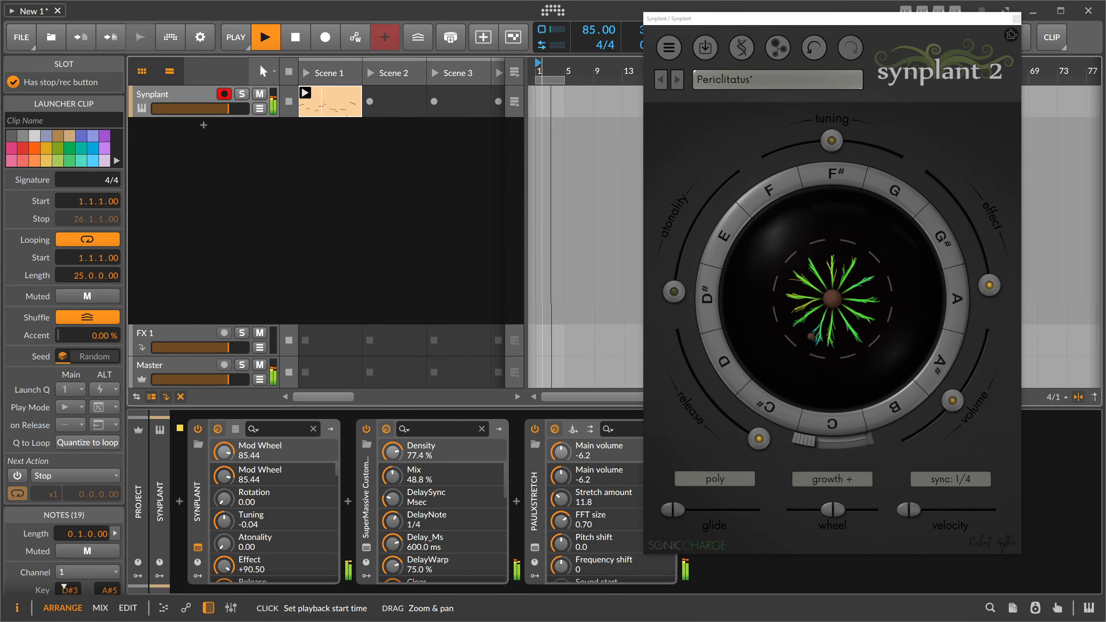
drag(543, 68, 565, 72)
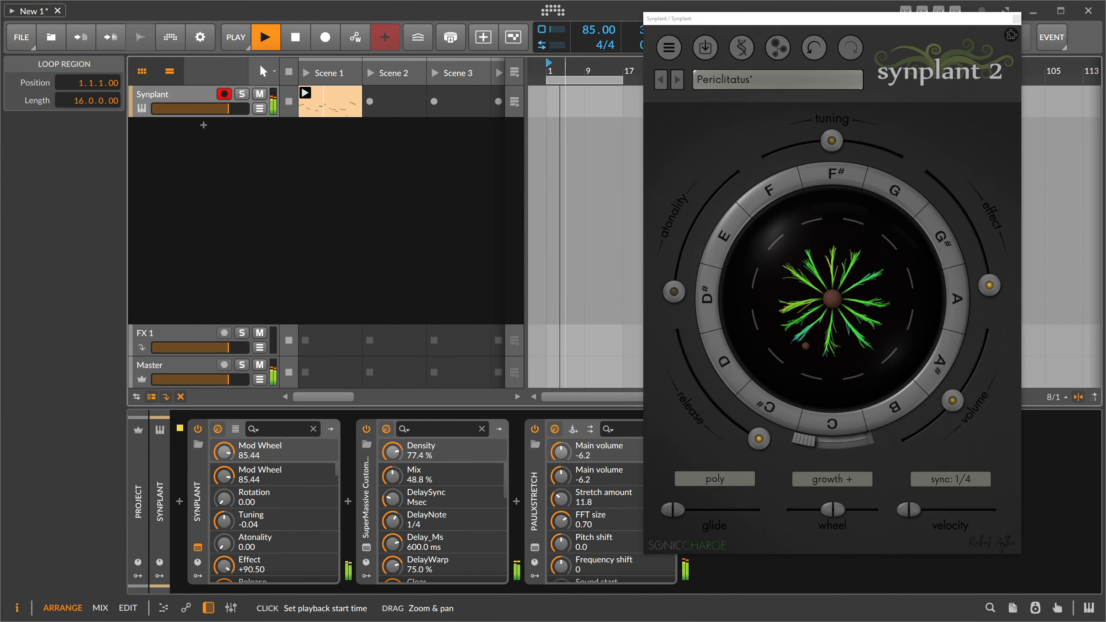
Show the Scene 1 clip's recorded Ch. 1 Modulation (#1) curve over its full length beneath the notes
key(alt+3)
click(199, 278)
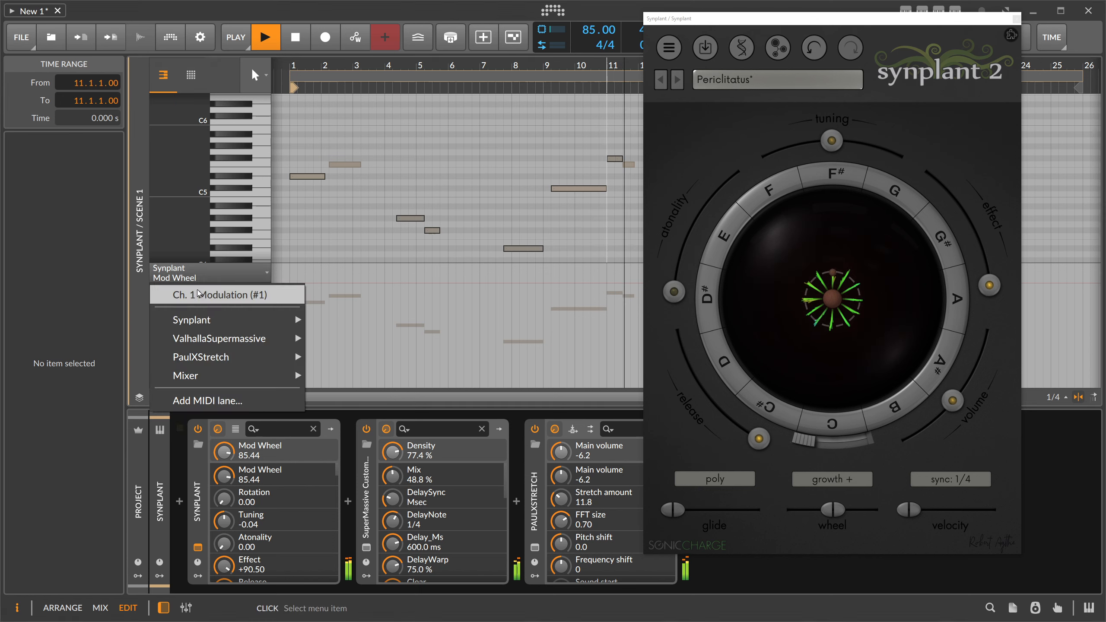
click(200, 295)
drag(487, 66, 473, 83)
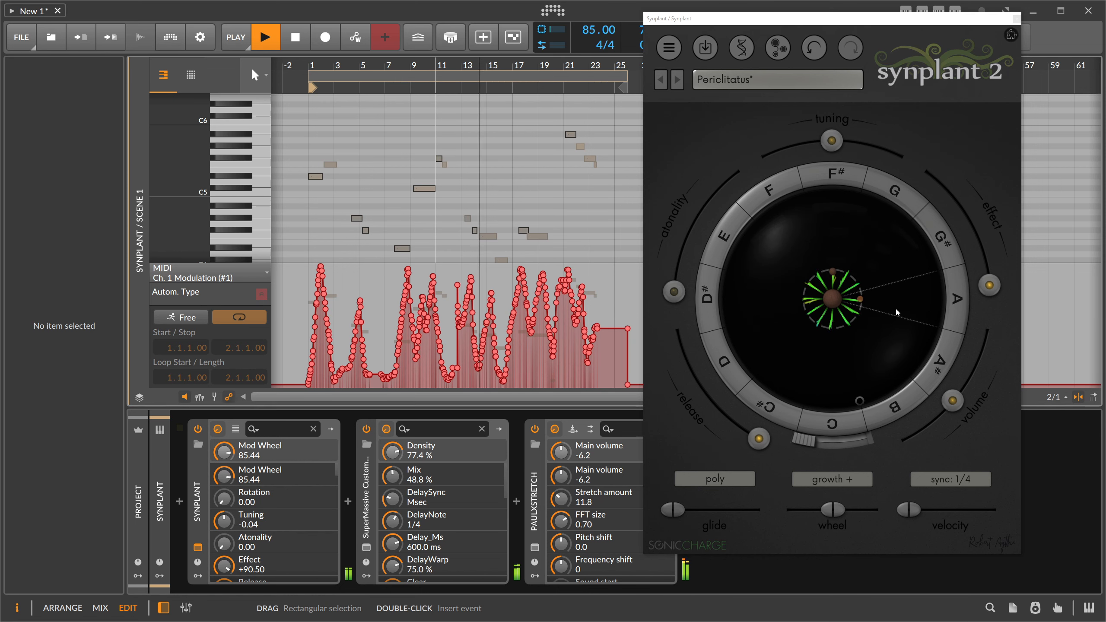
Lower Synplant's Effect to +40.22 and return from the note editor to the arrangement and clip launcher
drag(988, 285, 975, 252)
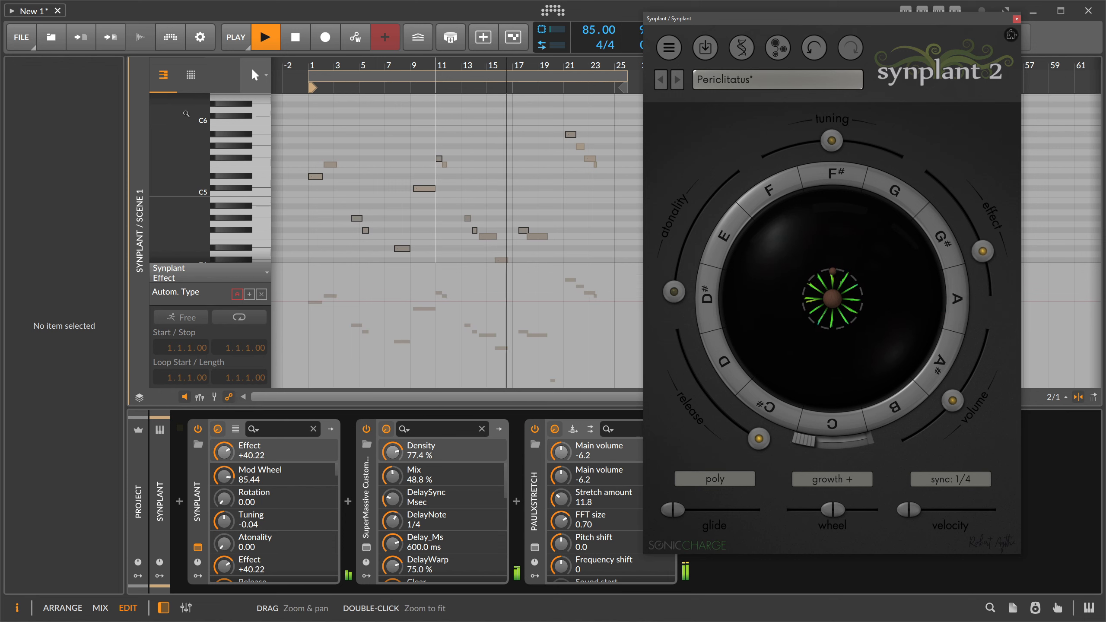
click(391, 86)
key(Tab)
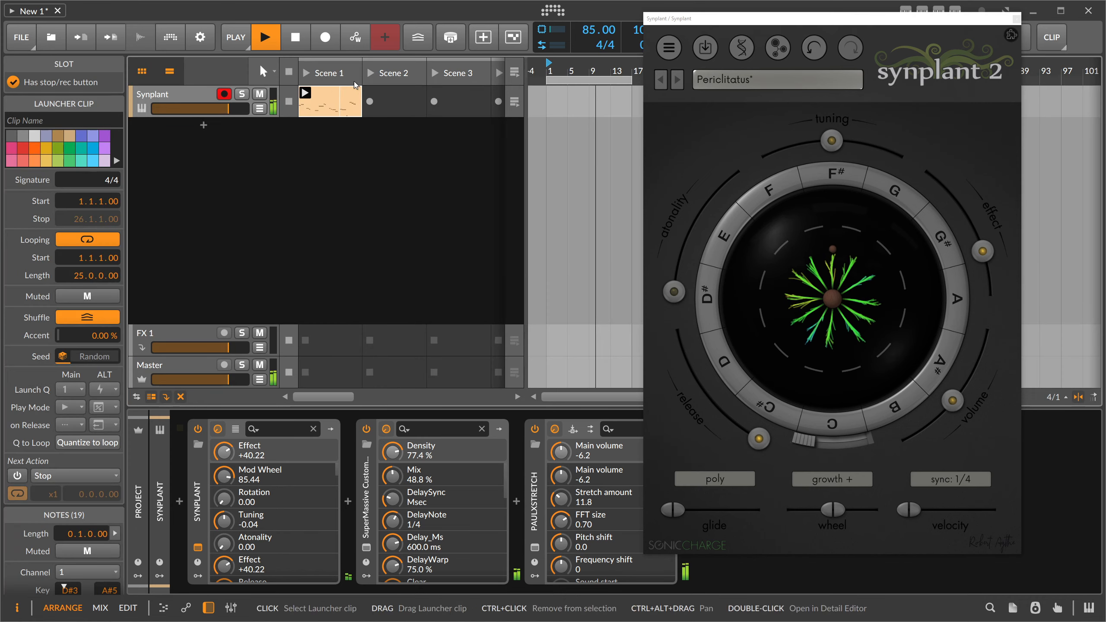
Disarm the first Synplant track and close its plug-in window
click(196, 94)
click(224, 95)
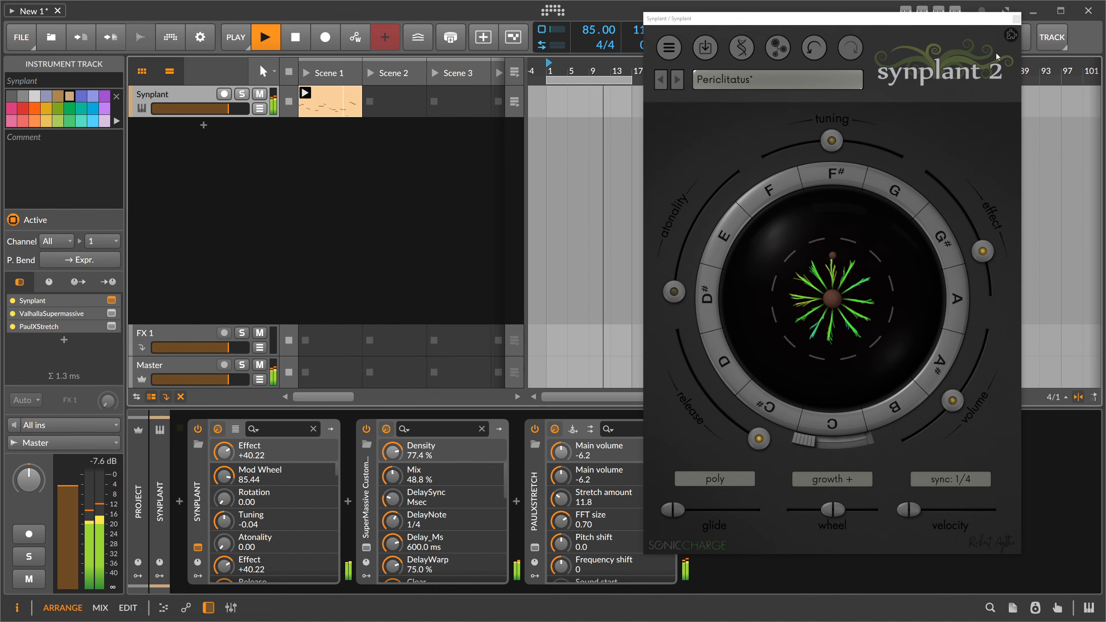
click(1015, 18)
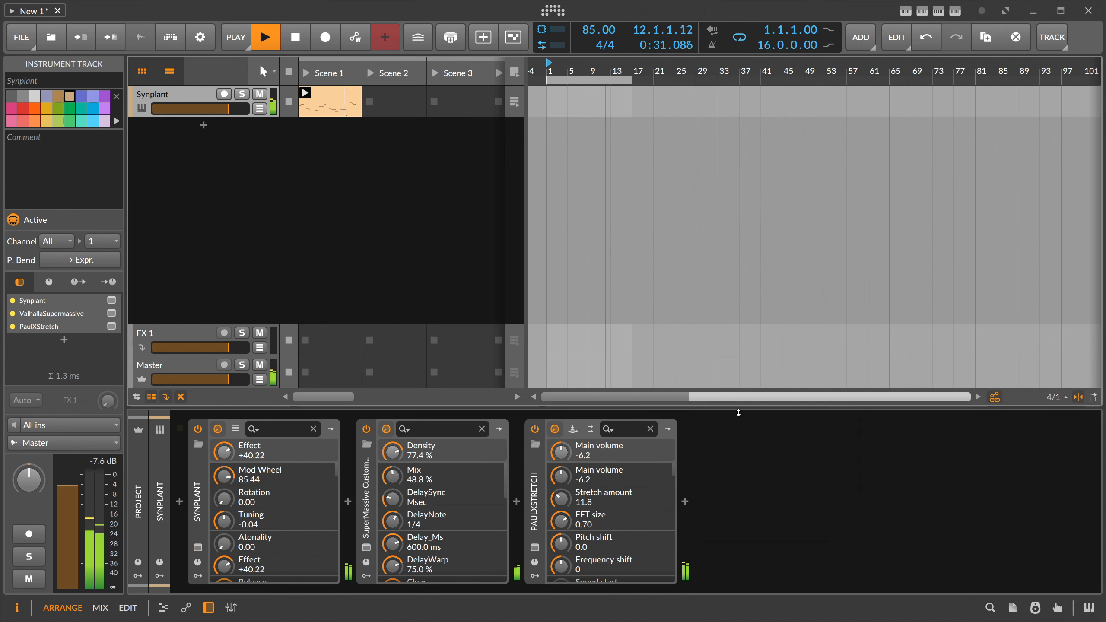
Add a second instrument track with Synplant, arm it for recording and move the plug-in window clear of the track headers
click(204, 126)
text(syn)
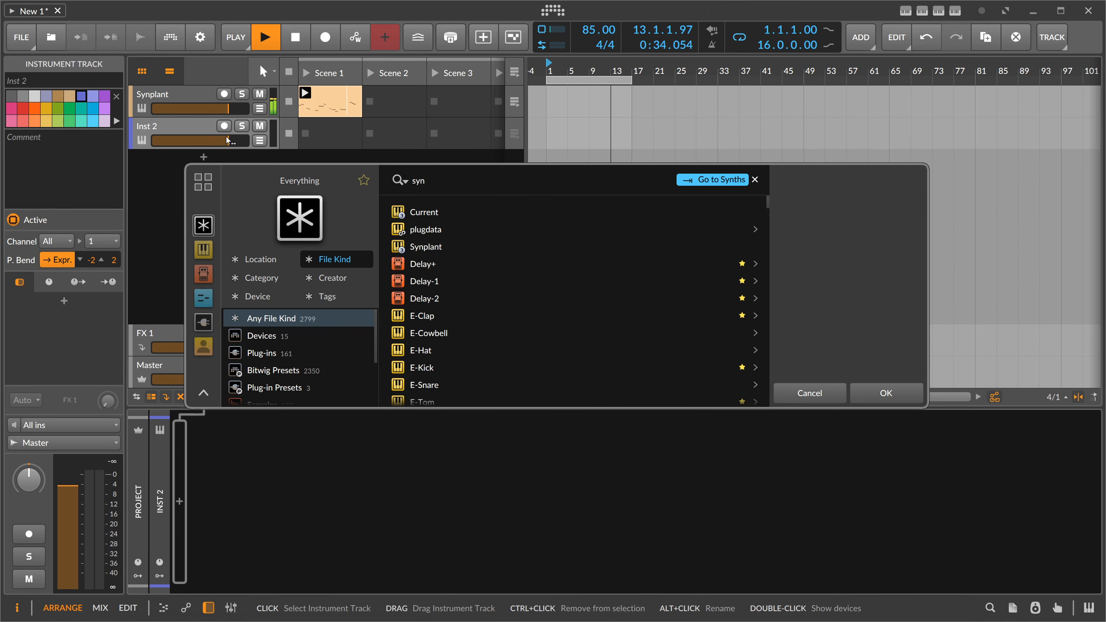
double_click(442, 246)
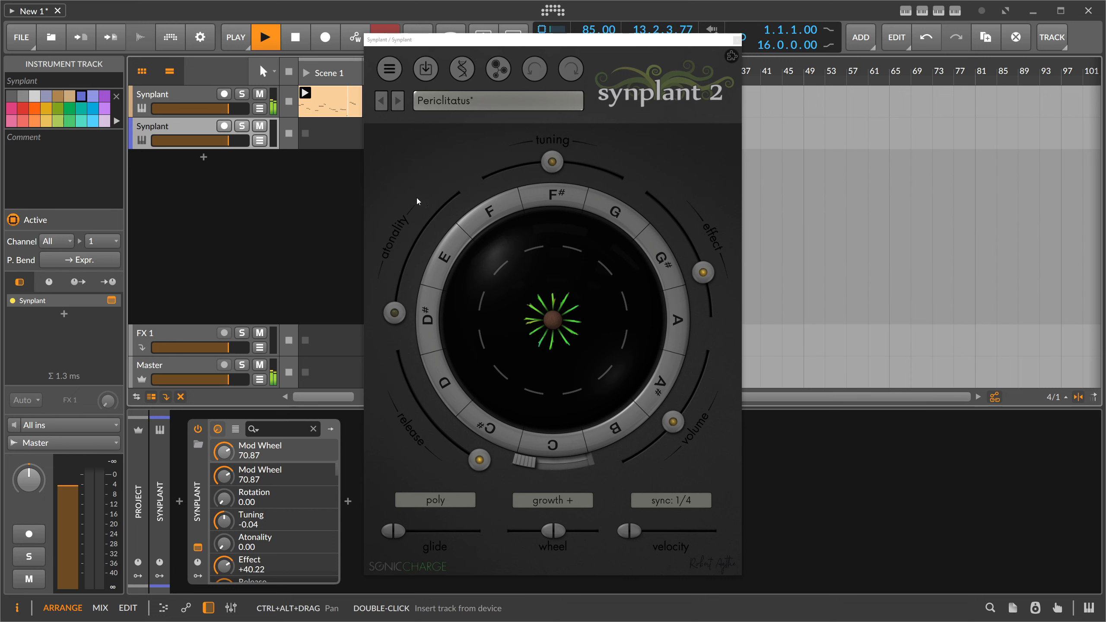
click(228, 130)
drag(559, 39, 706, 38)
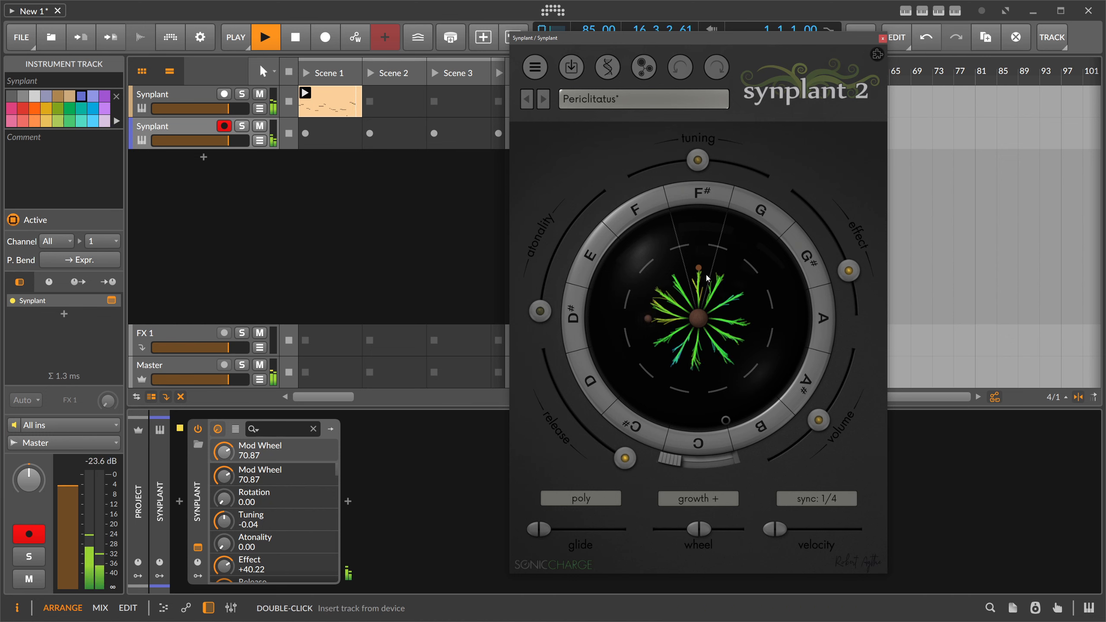
Vary the second Synplant's branch growth, settling on a mod wheel value of 23.64, and set its volume to -0.93
drag(839, 410, 834, 393)
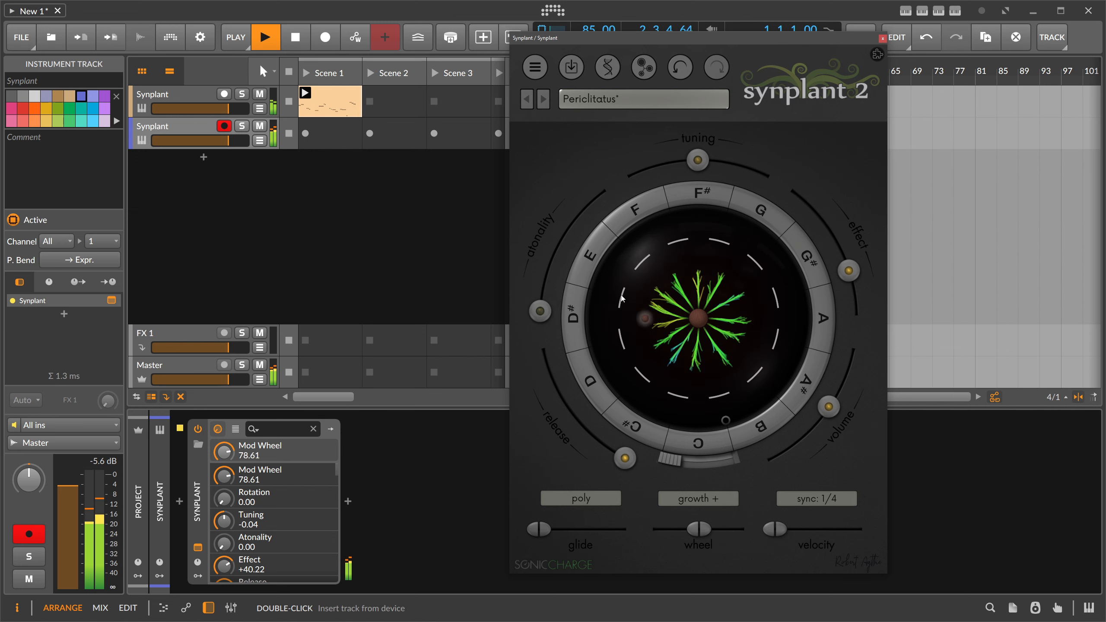
drag(622, 295, 612, 289)
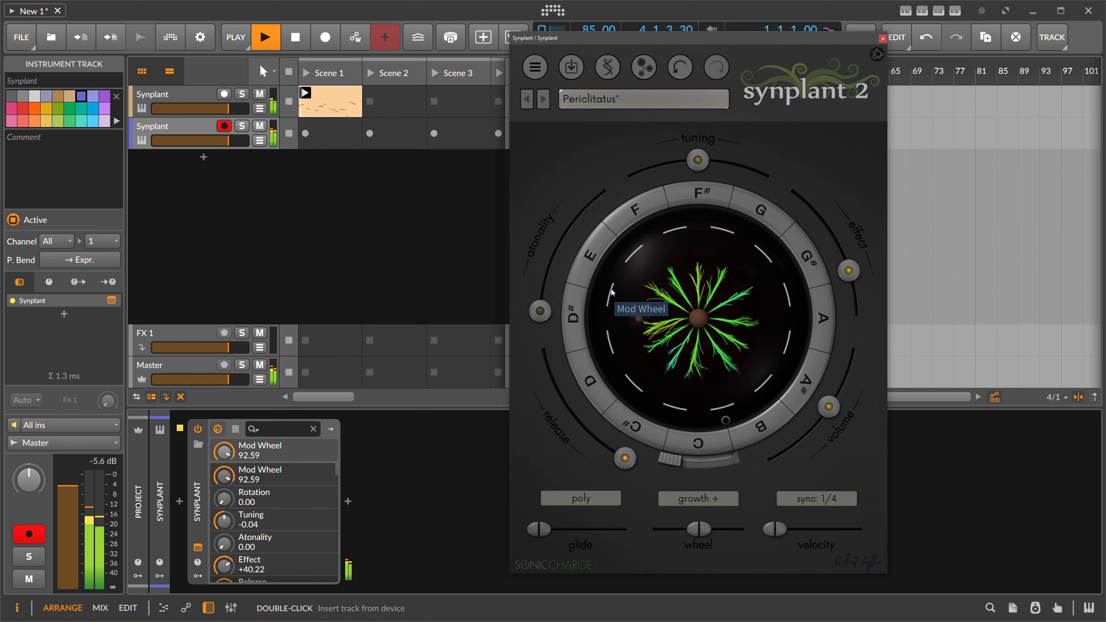
drag(611, 289, 688, 324)
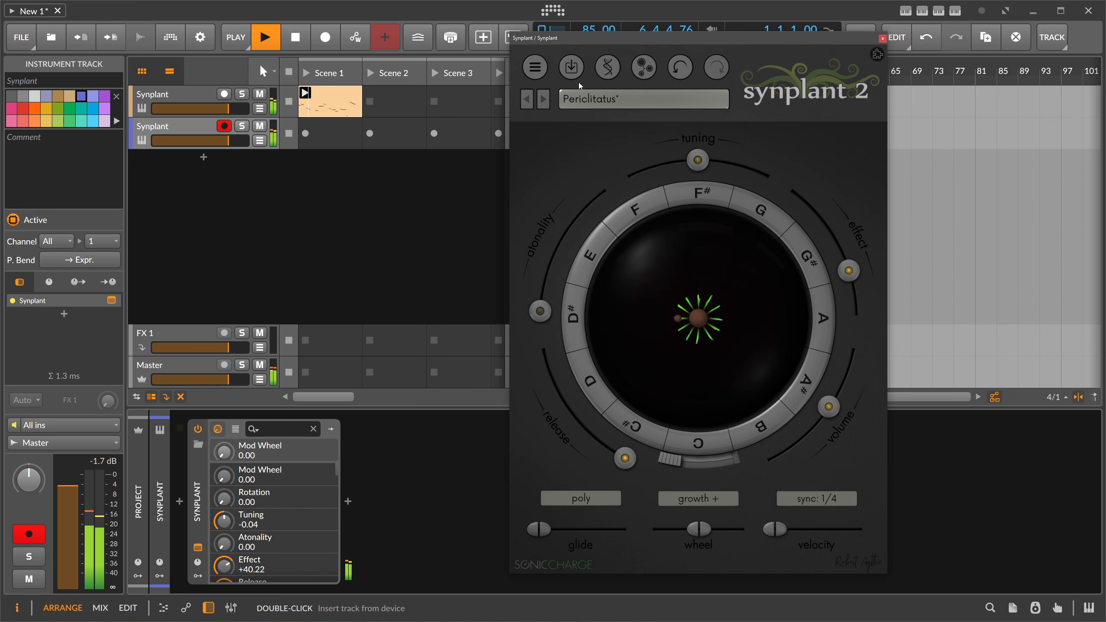
drag(688, 334, 749, 335)
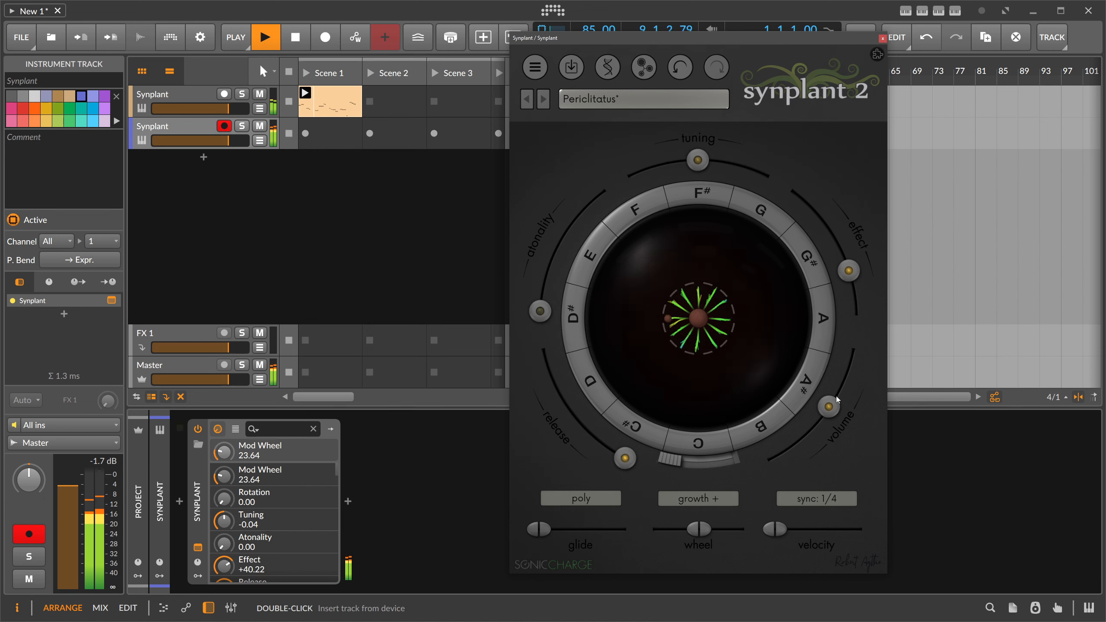
drag(829, 405, 823, 412)
mouse_move(822, 412)
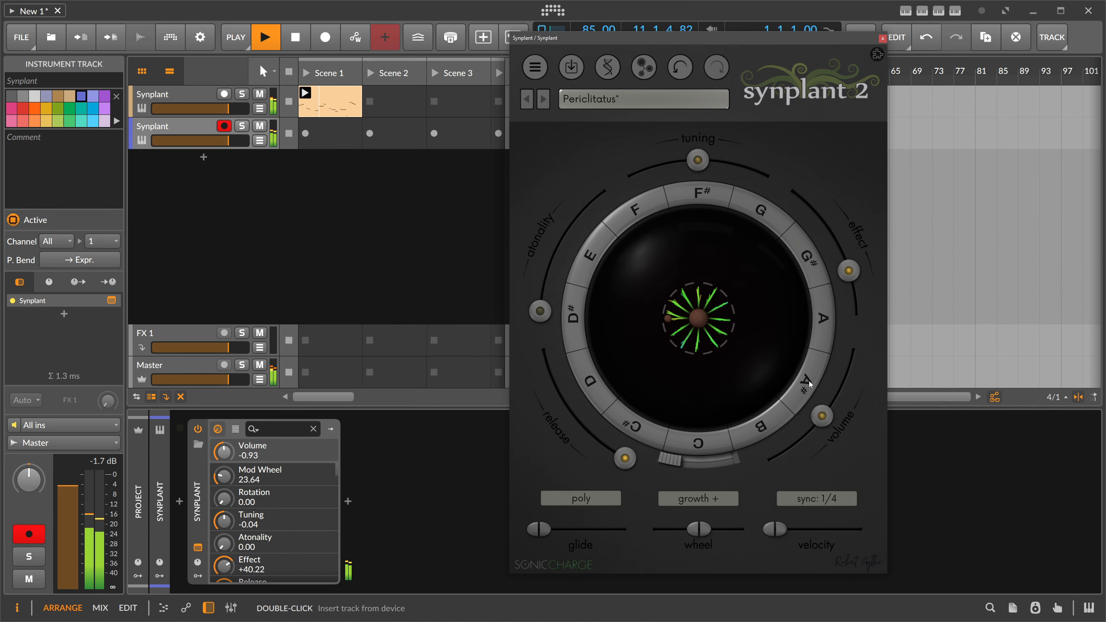
Plant a new random seed in the second Synplant and set its genome's vol_atk to 0.3068, env_tilt to 0.3793 and vol_dcy to 0.8736
click(698, 320)
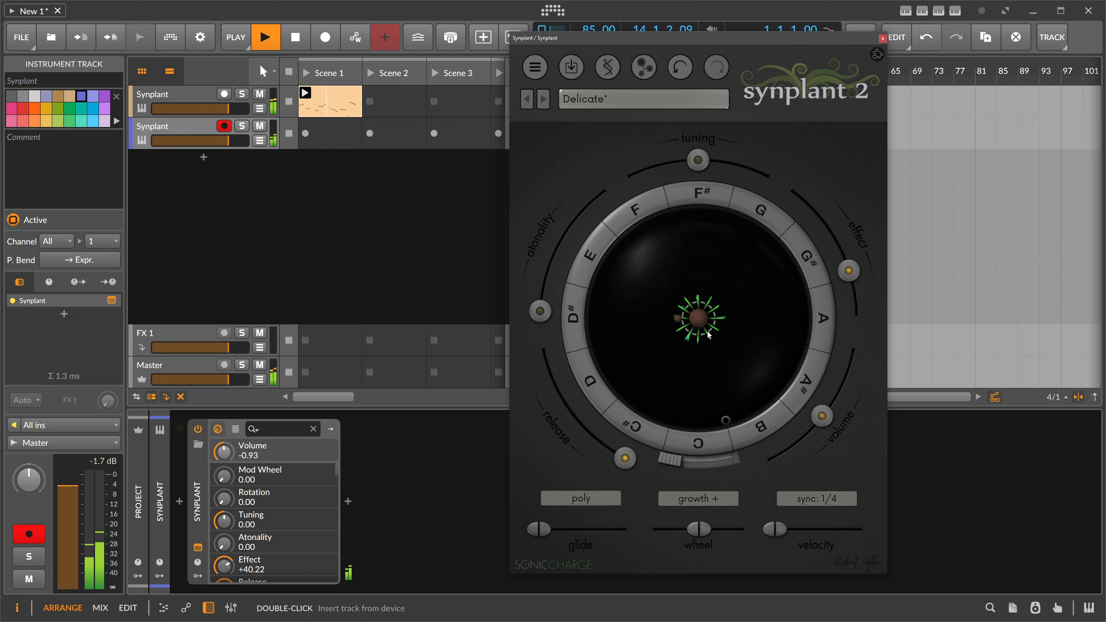
click(609, 69)
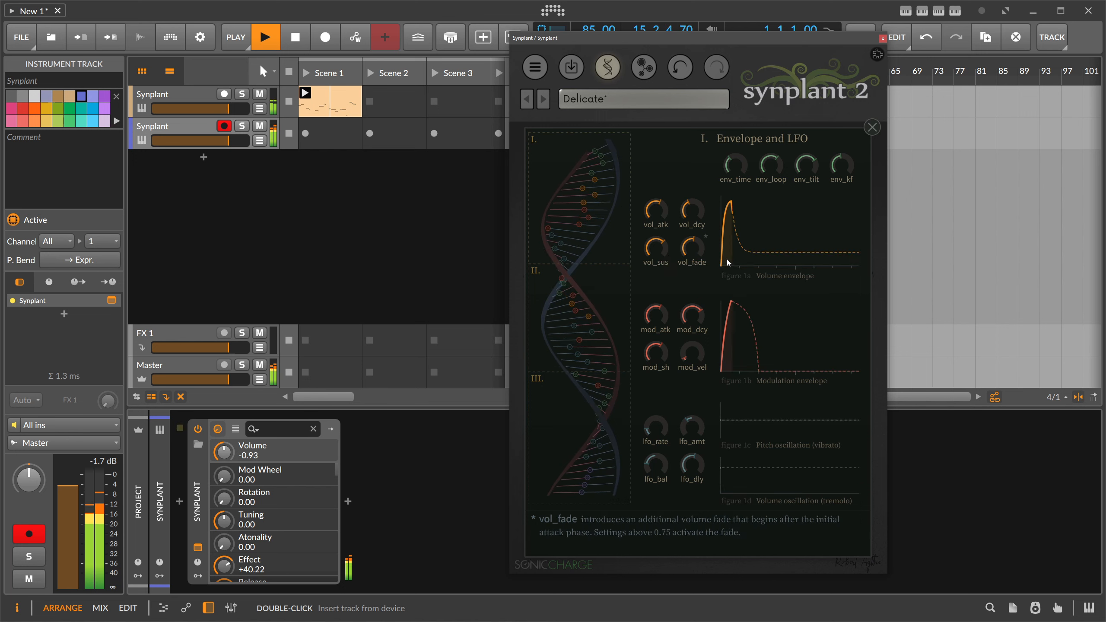
drag(655, 210, 660, 254)
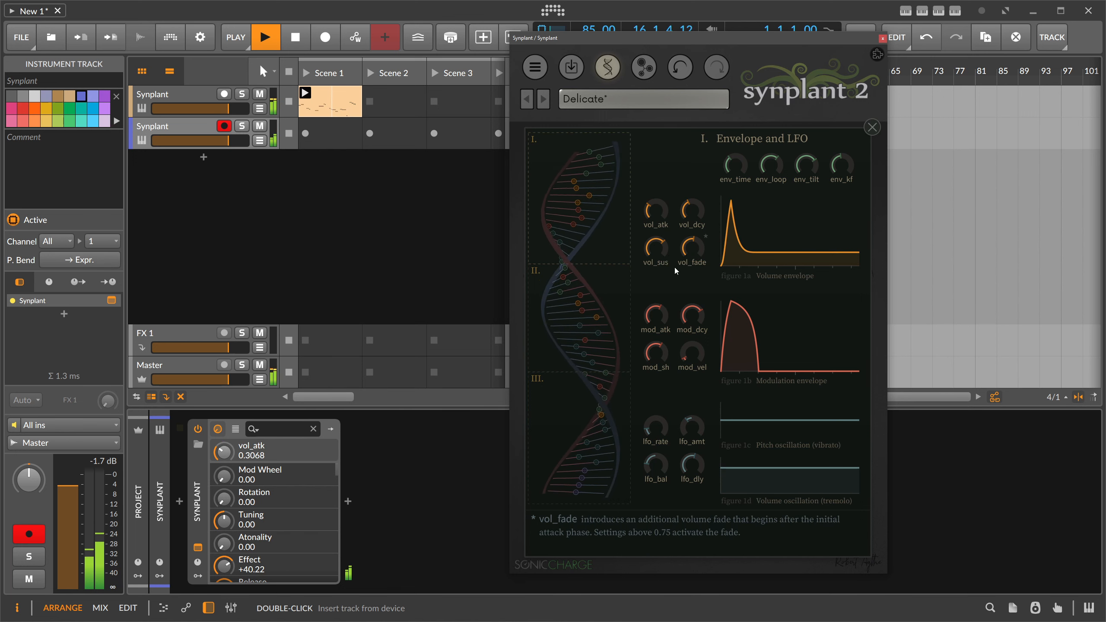
drag(806, 165, 795, 209)
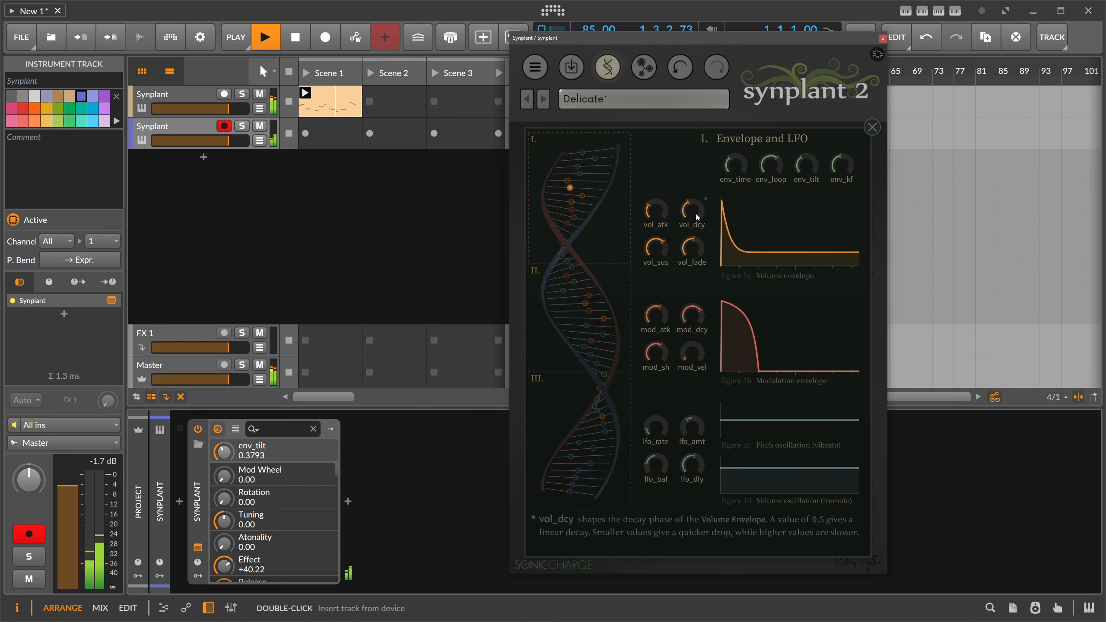
drag(695, 214, 719, 174)
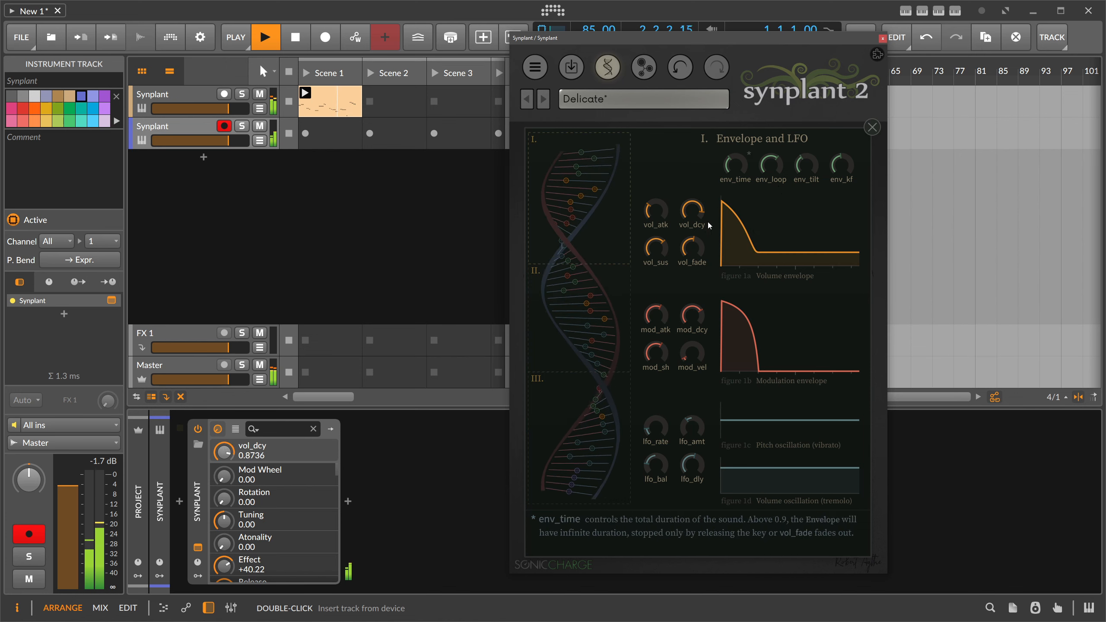
Reshape the second Synplant's genome envelopes, setting vol_dcy to 0.6879, env_tilt to 0.3536 and env_time to 0.6689 with a repeating env_loop
drag(695, 256, 701, 247)
drag(660, 258, 695, 218)
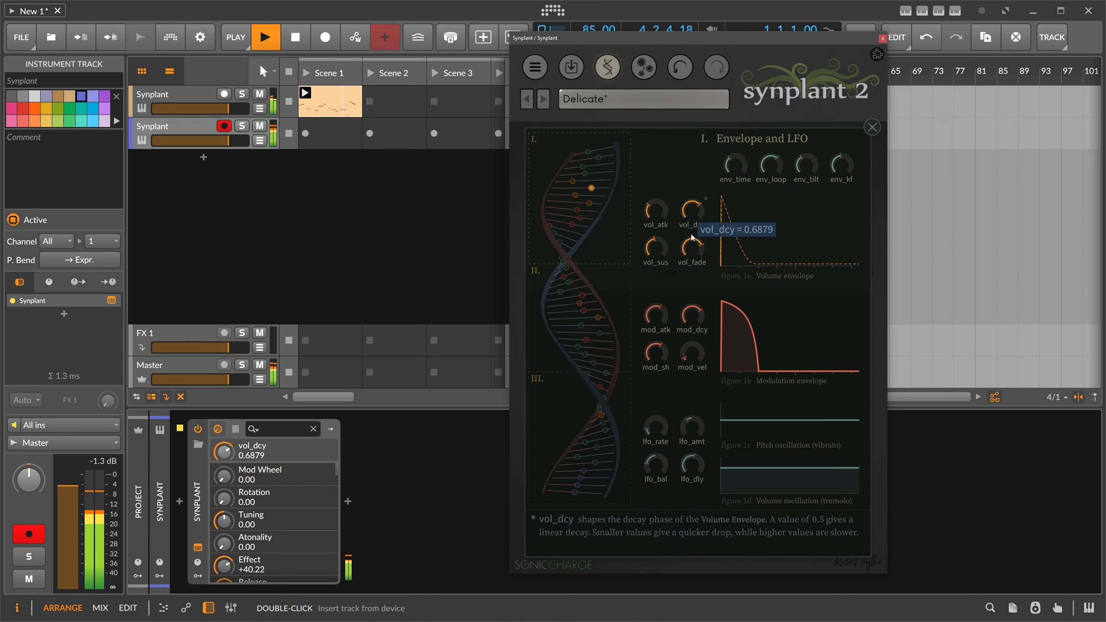
click(806, 166)
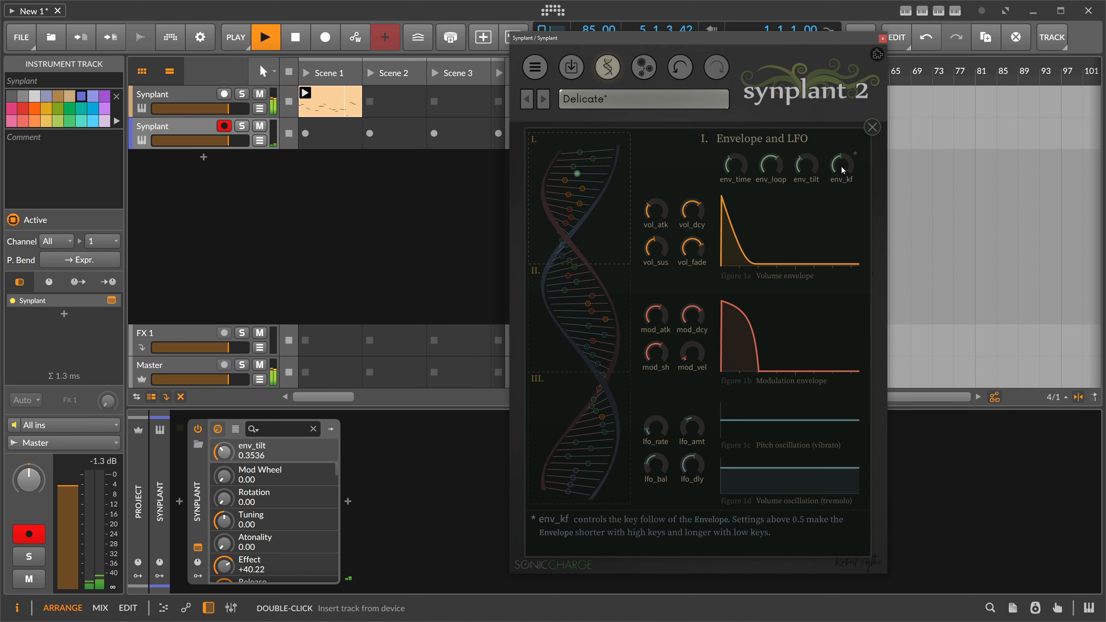
drag(778, 167, 778, 169)
mouse_move(764, 208)
mouse_down()
mouse_move(761, 223)
mouse_move(767, 208)
mouse_up()
drag(735, 163, 753, 140)
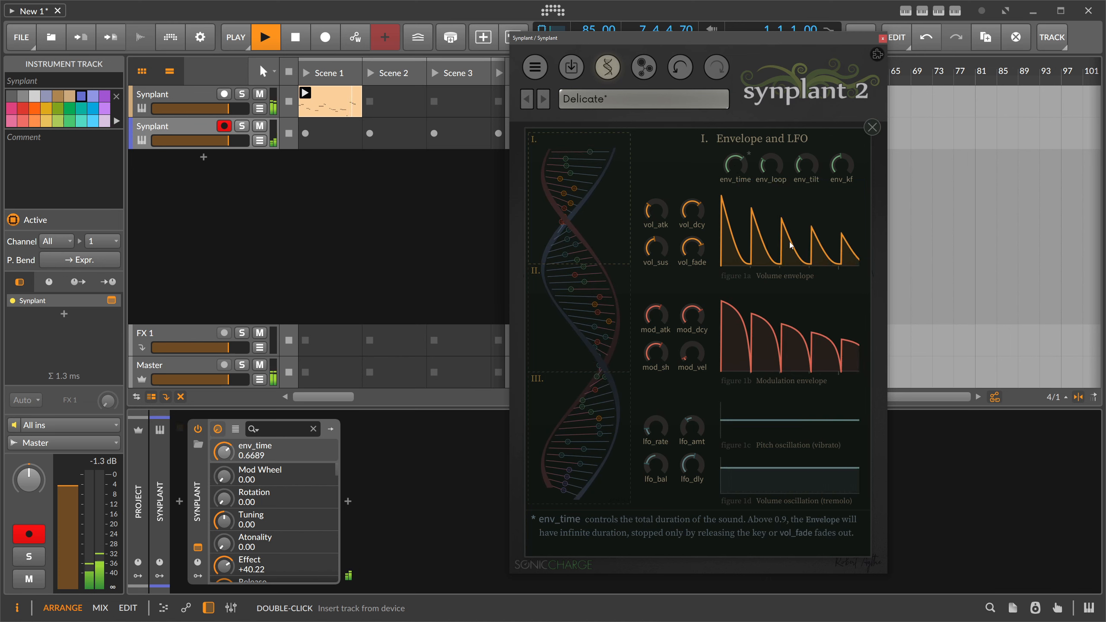
click(872, 127)
Set the second Synplant's tempo sync to 1/2, its tuning to 0.00 and its effect to -100.00
click(810, 500)
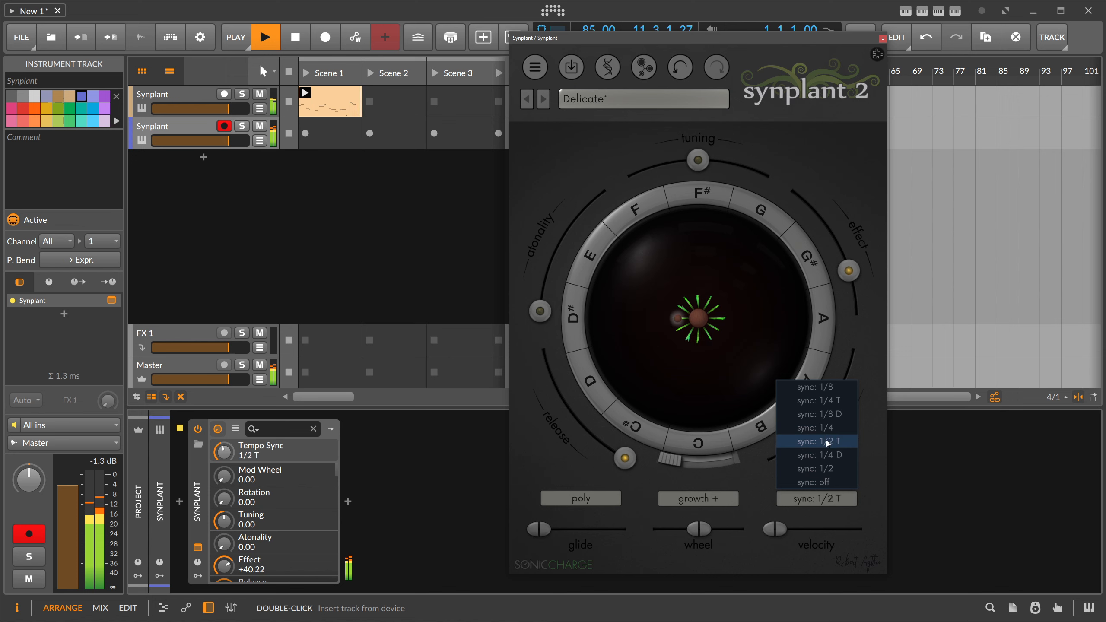
click(821, 469)
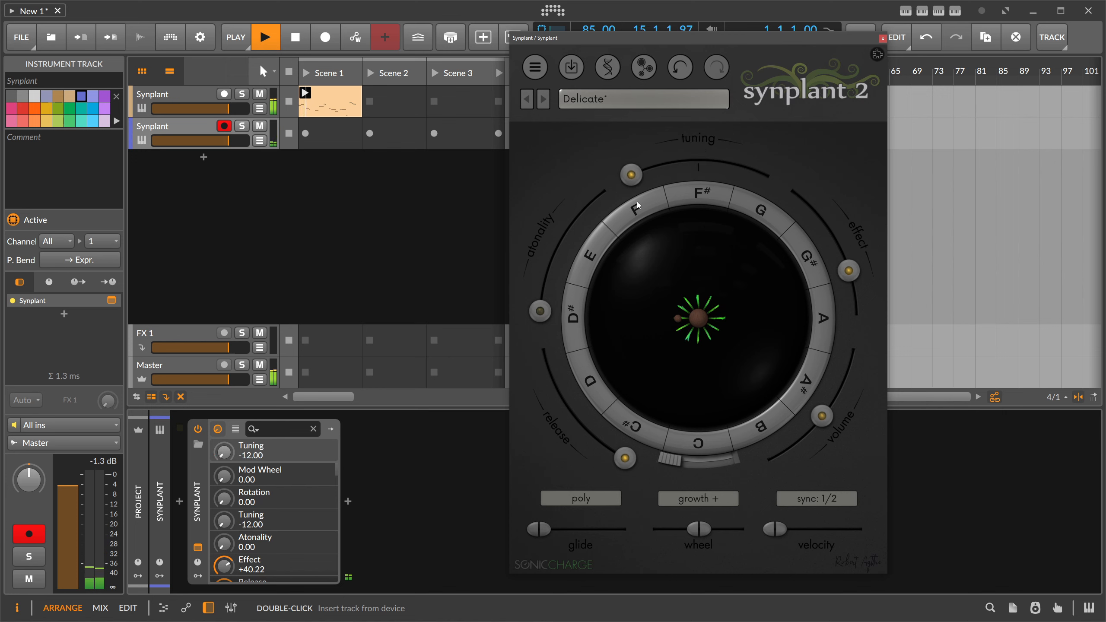
drag(631, 174, 705, 164)
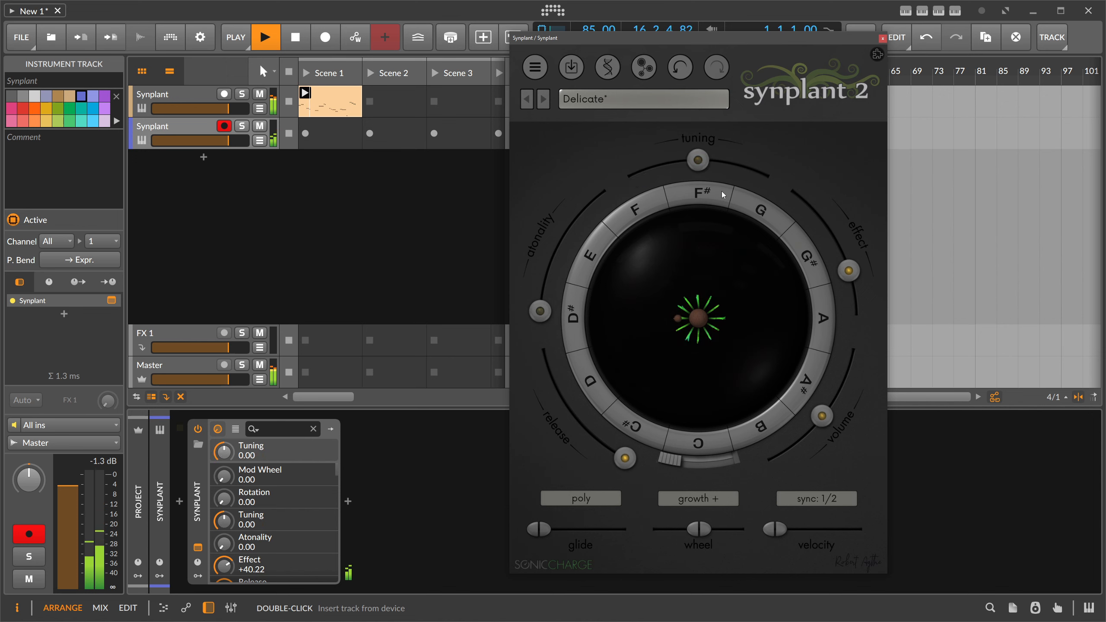
drag(854, 271, 781, 193)
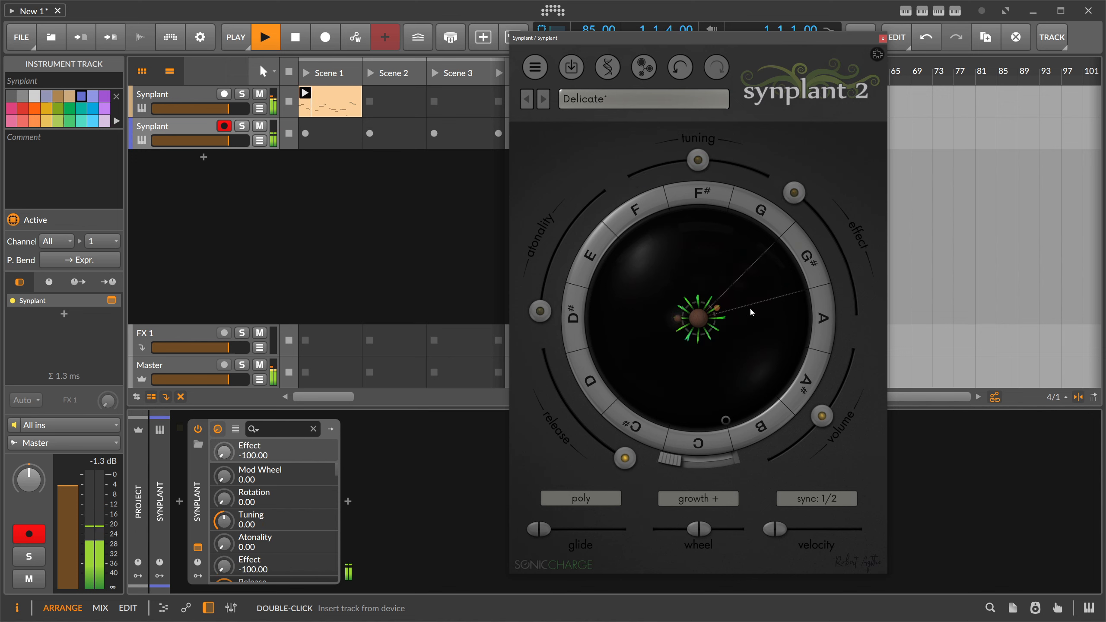
Try a tuning of -12.00 with mod wheel values of 75.08 and 67.27, ending with the mod wheel at 67.11
drag(711, 368, 716, 399)
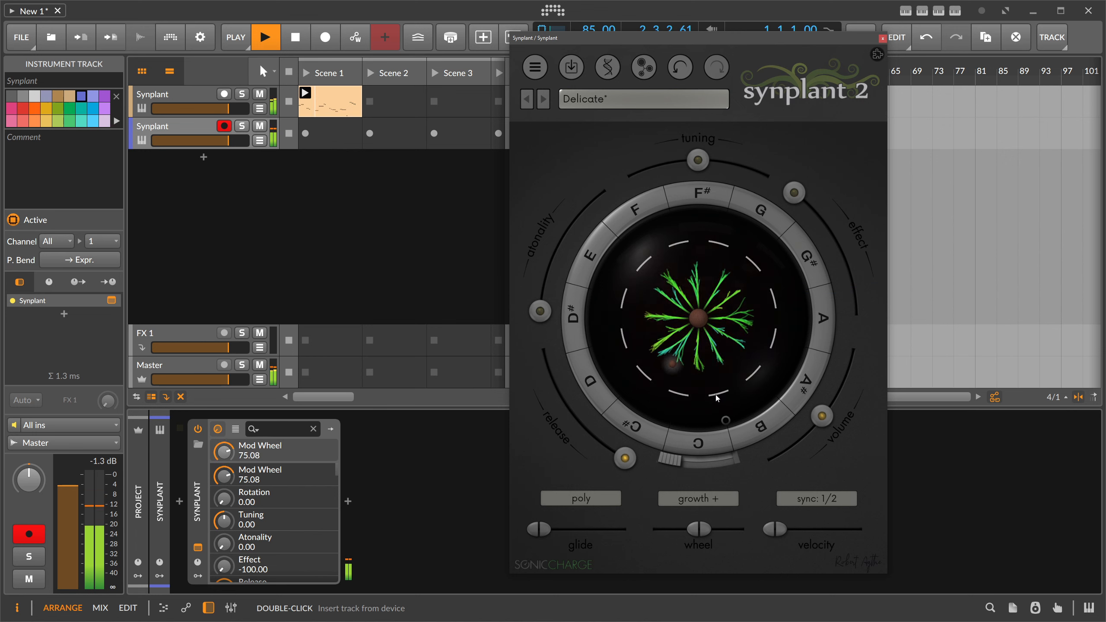
drag(698, 160, 606, 200)
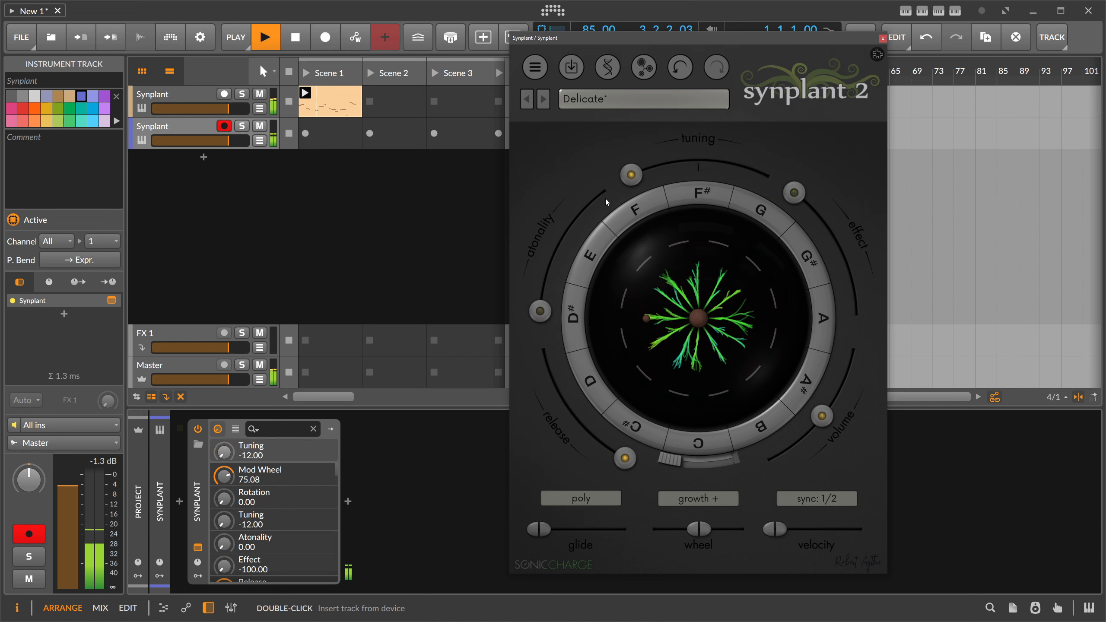
mouse_move(708, 395)
mouse_down()
mouse_move(712, 412)
mouse_move(710, 392)
mouse_up()
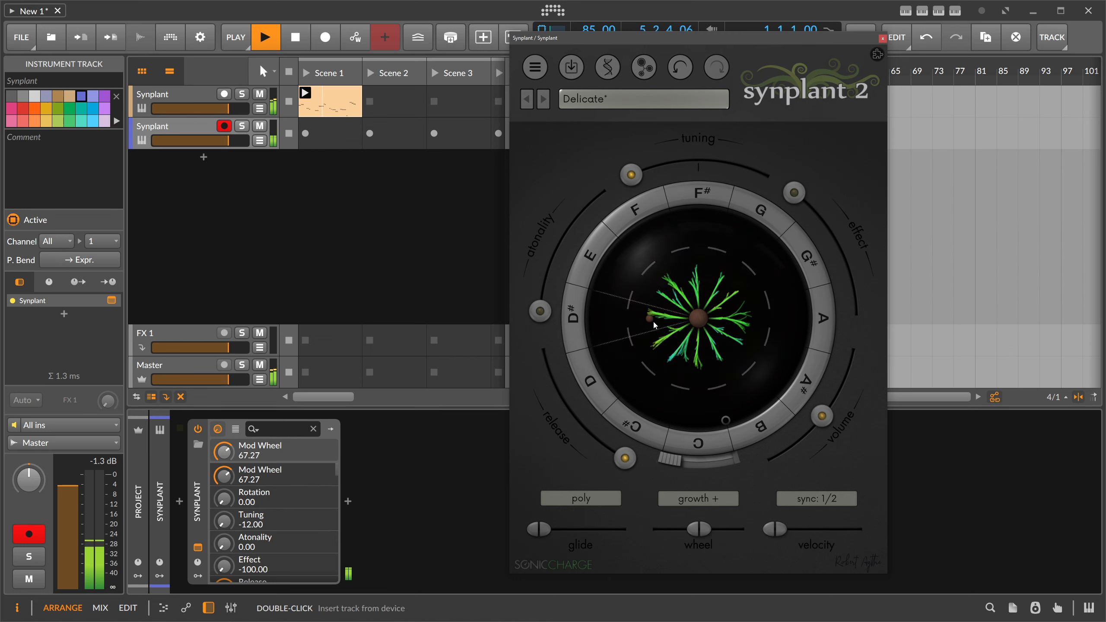
drag(700, 323, 720, 381)
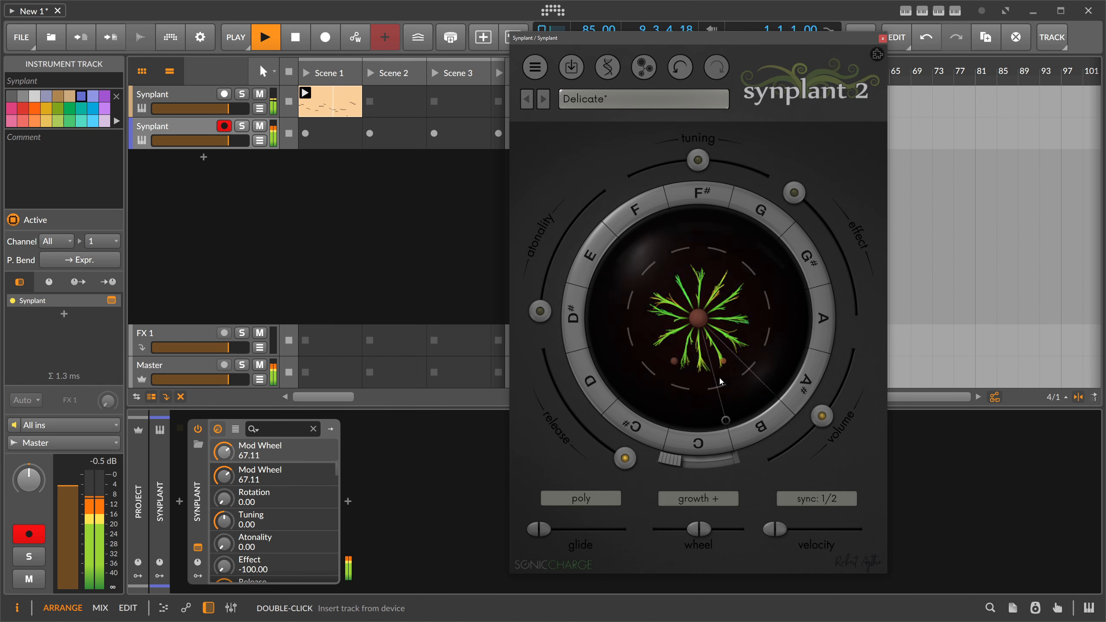
Audition the full mod wheel with more effect, settling on effect -100.00, maximum wheel range and a mod wheel value of 0.00
drag(796, 216, 843, 266)
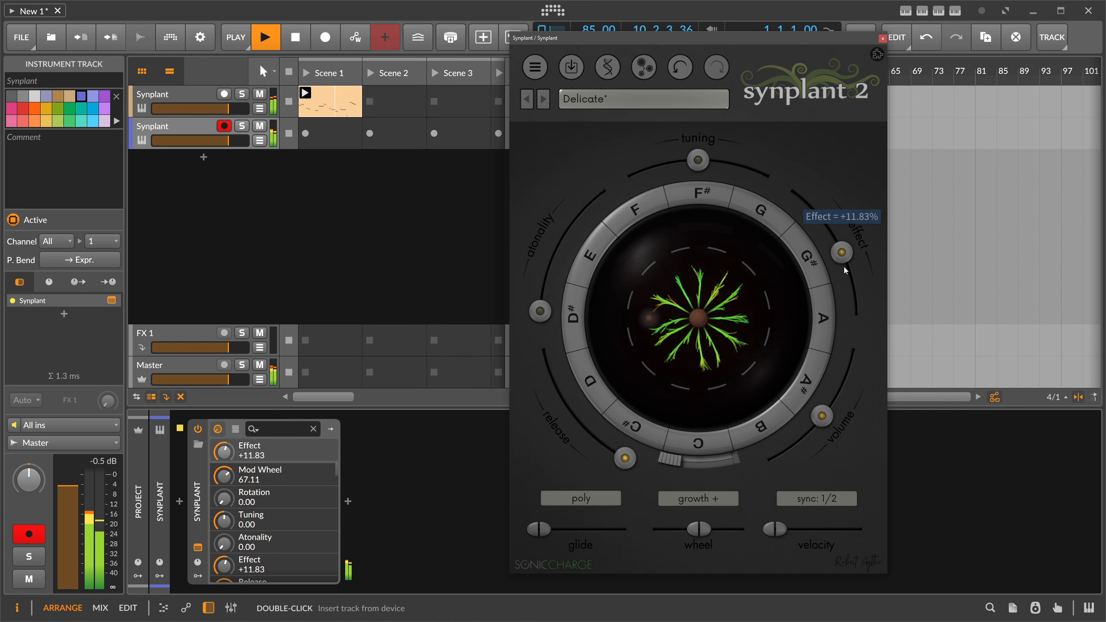
drag(721, 390, 727, 424)
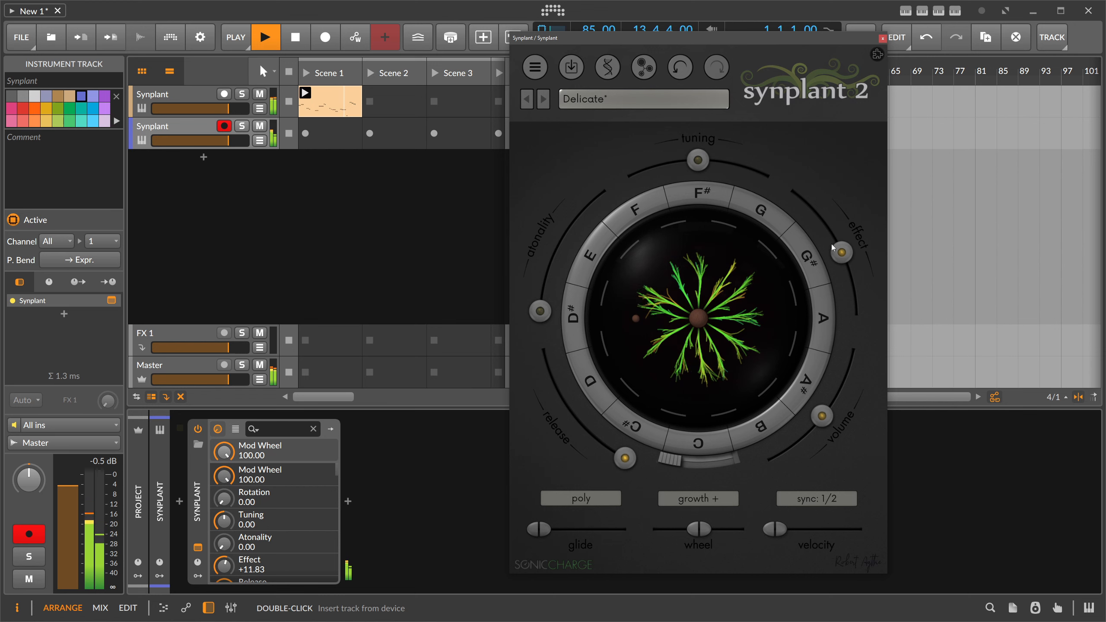
drag(832, 248, 735, 176)
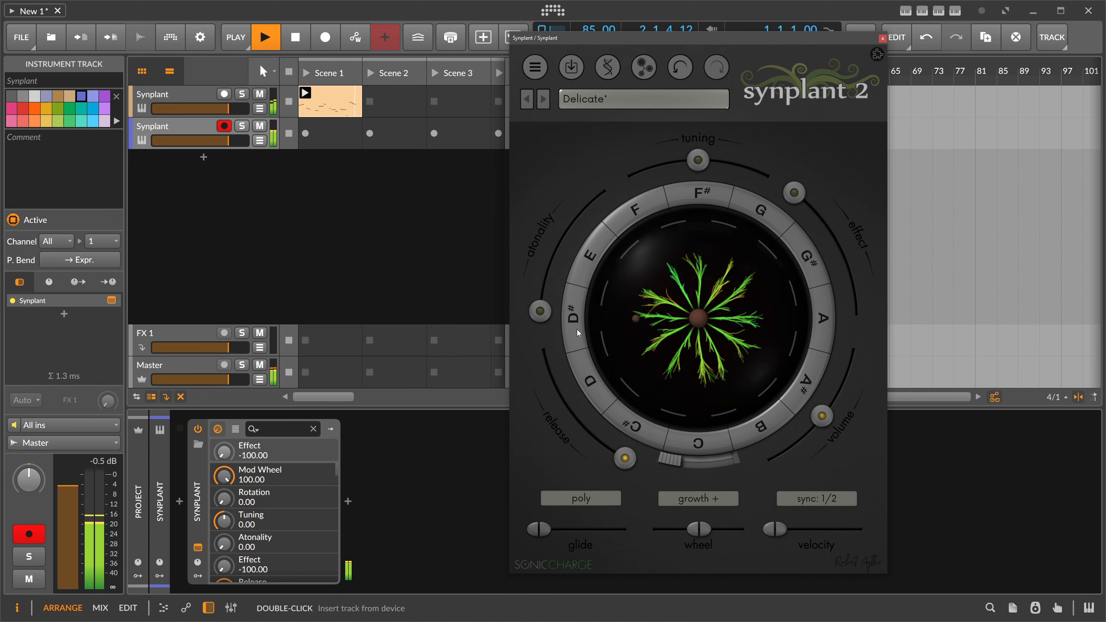
drag(699, 528, 754, 523)
drag(705, 415, 712, 340)
Move the Synplant window aside and record a note clip in the second Synplant track's Scene 1 slot
drag(585, 39, 706, 67)
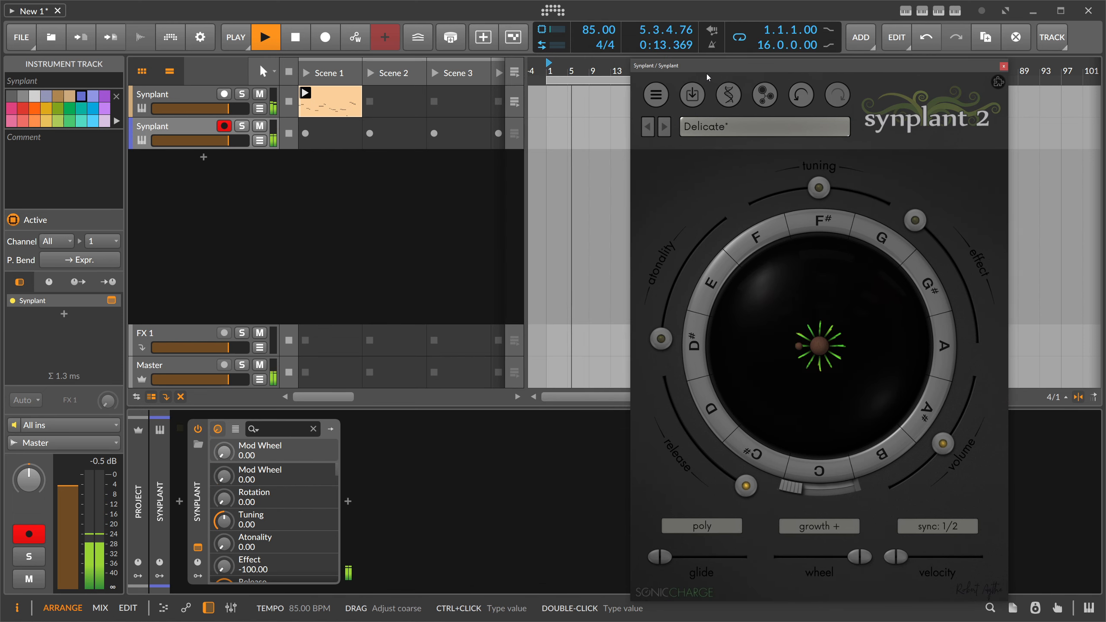
click(711, 45)
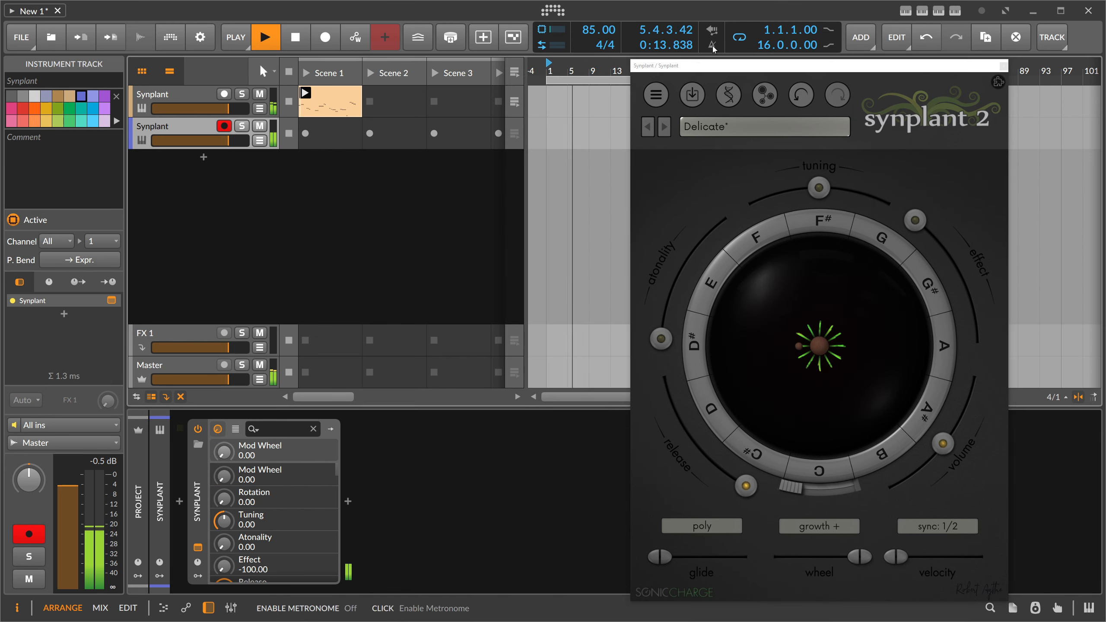
click(305, 134)
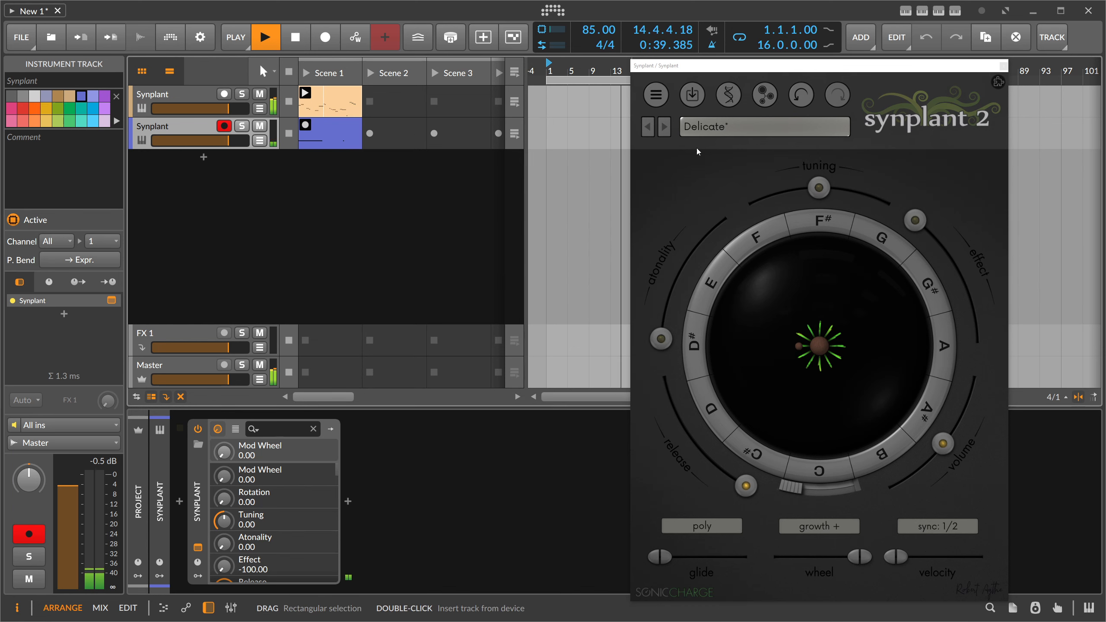
Set env_loop to 0.3959 in the second Synplant's genome and close the genome view
click(729, 94)
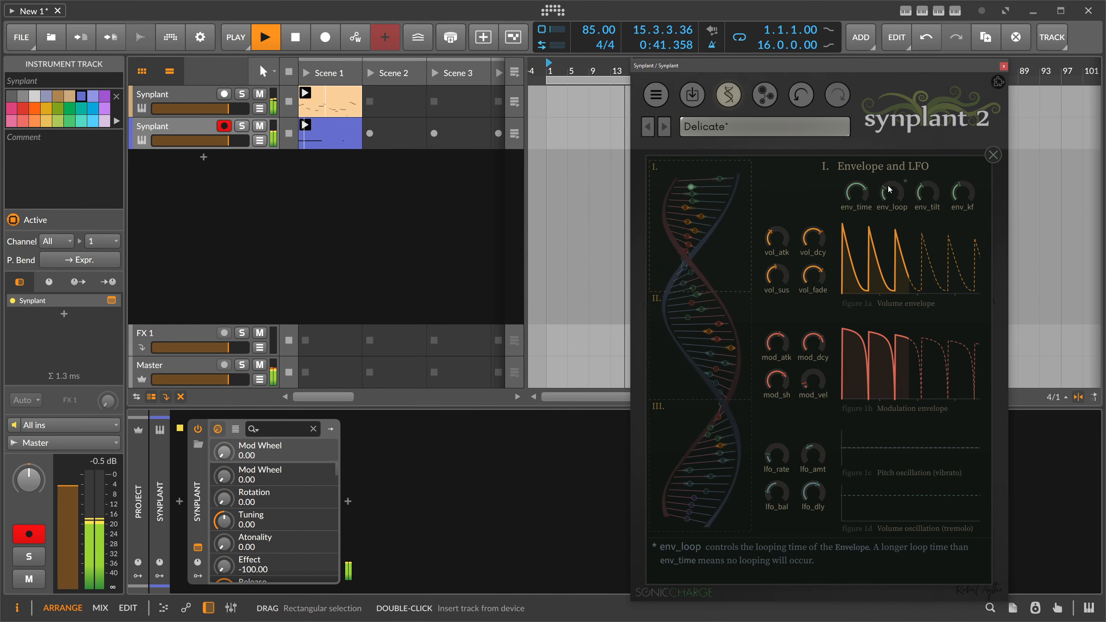
drag(889, 189, 889, 187)
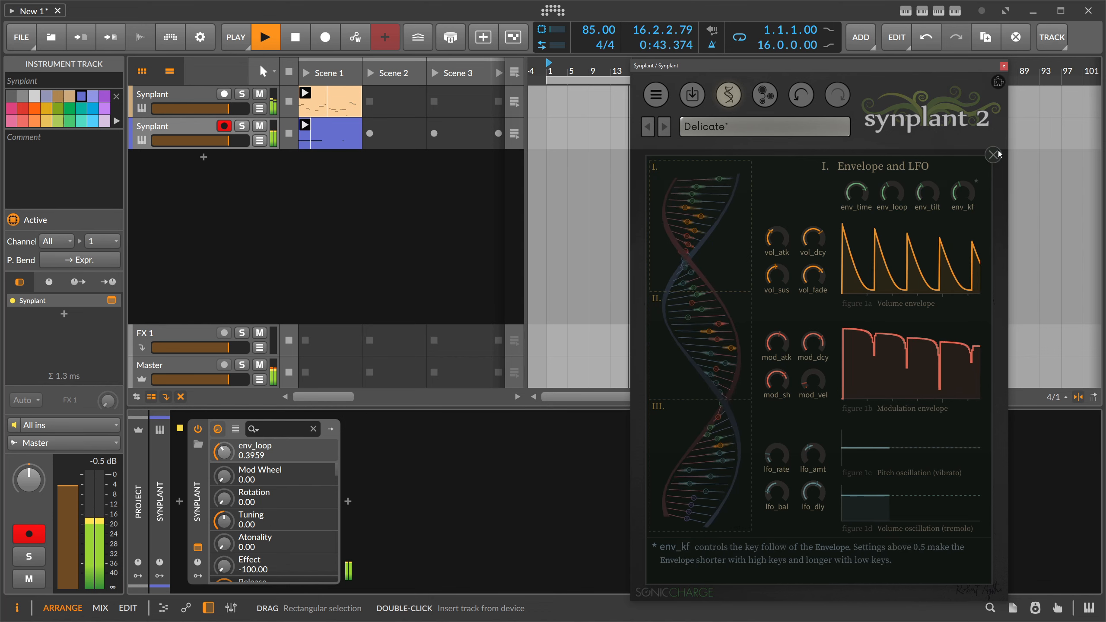
click(993, 155)
Shorten the second Synplant clip's loop to 4 bars and trim its recorded note to 2 bars, and restart playback
click(334, 136)
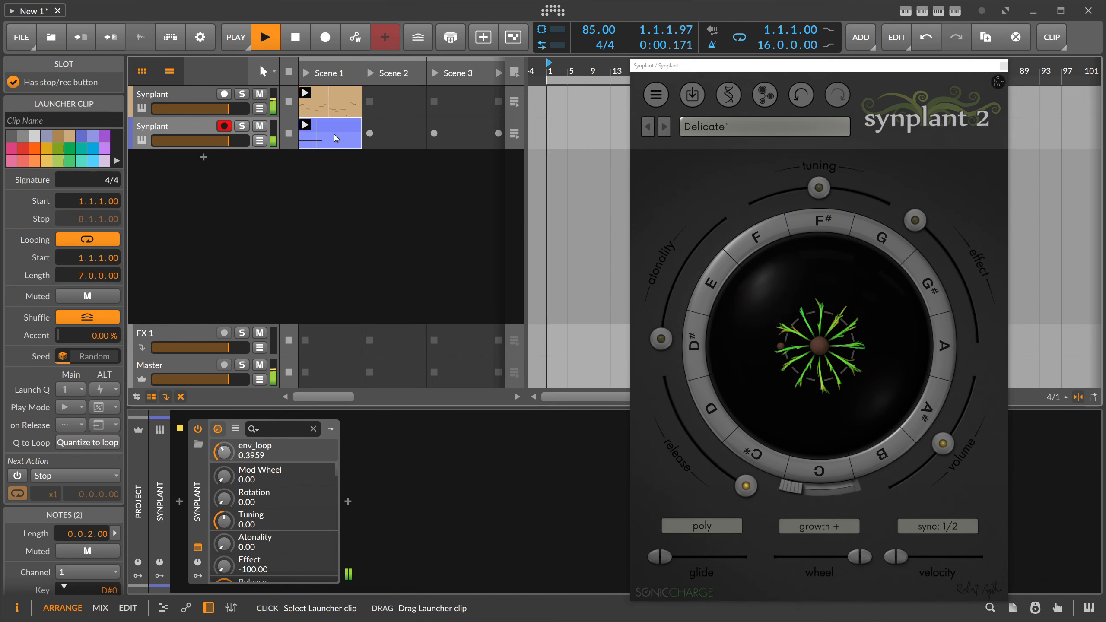
double_click(334, 136)
key(space)
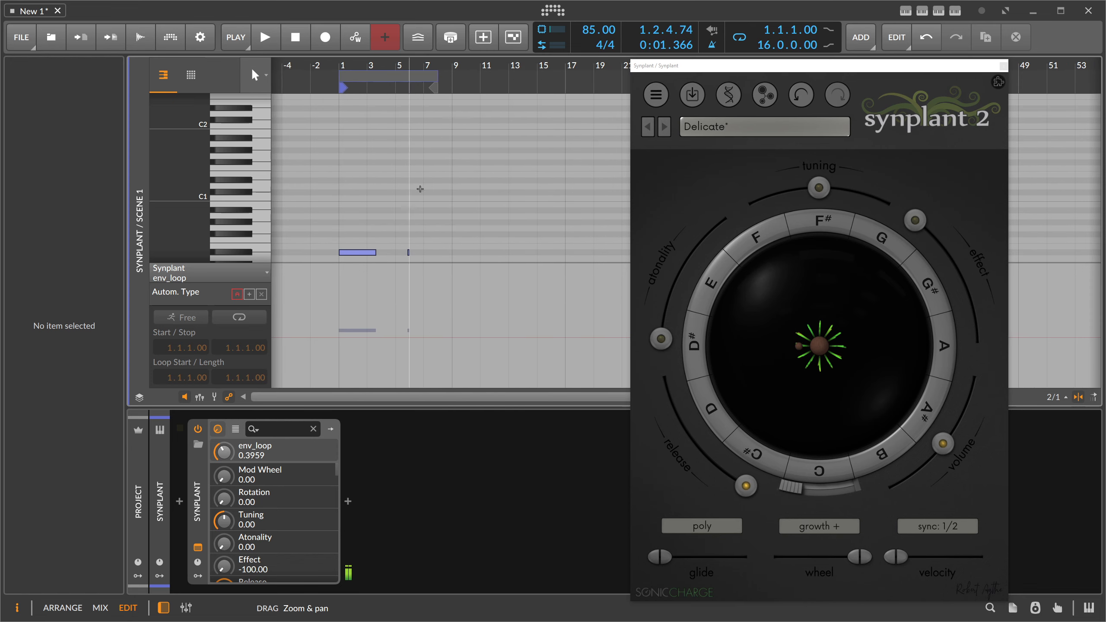
scroll(416, 236, down, 2)
drag(436, 80, 403, 122)
click(374, 169)
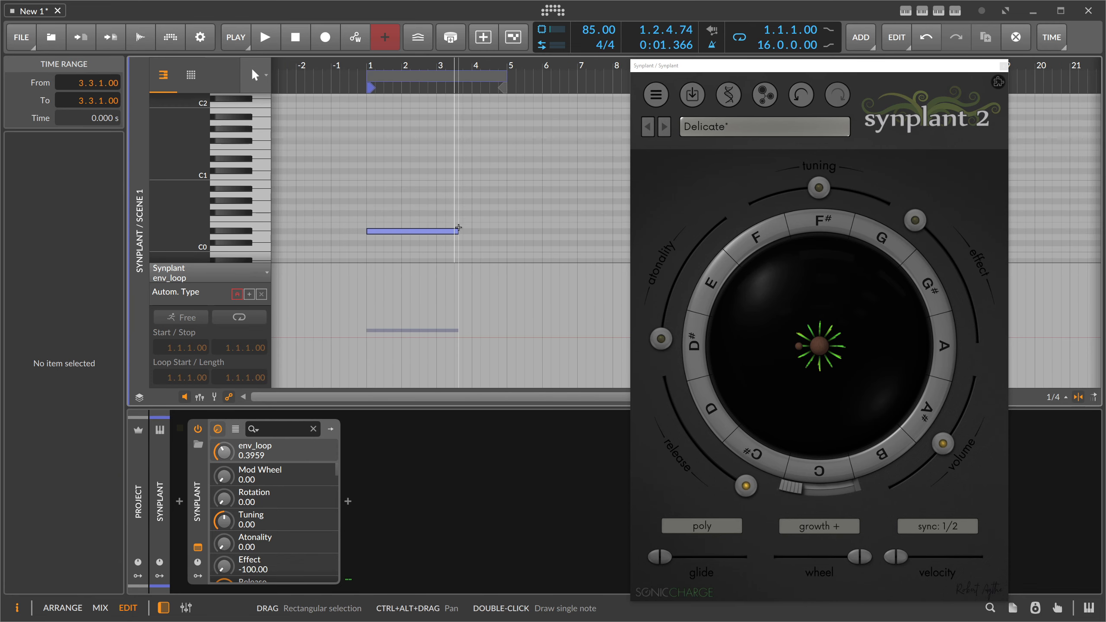
drag(457, 230, 437, 231)
key(alt+1)
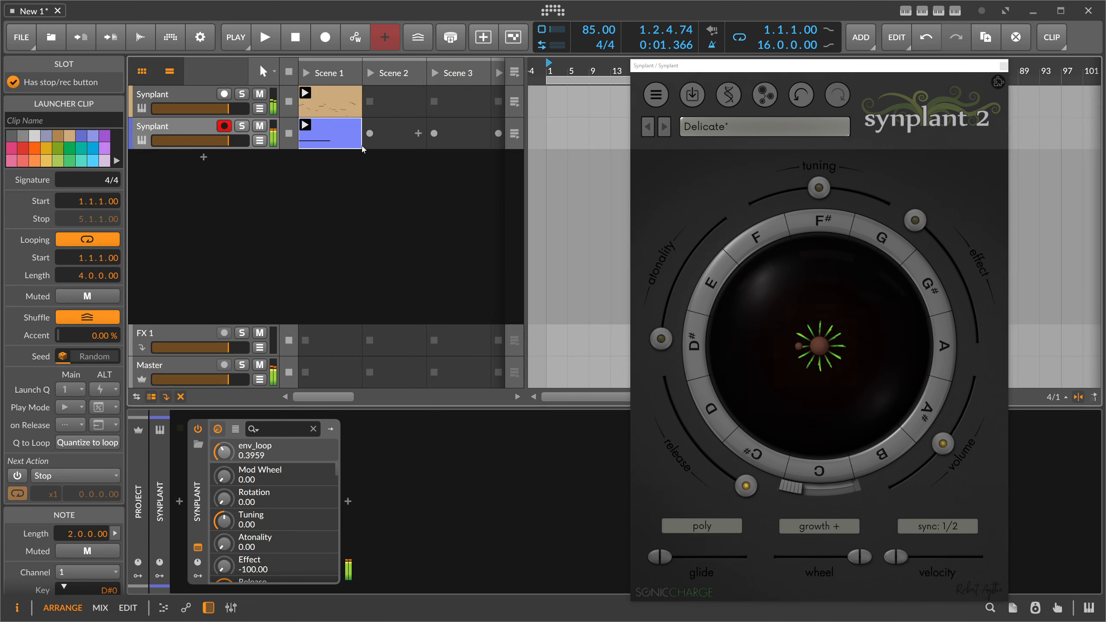
key(space)
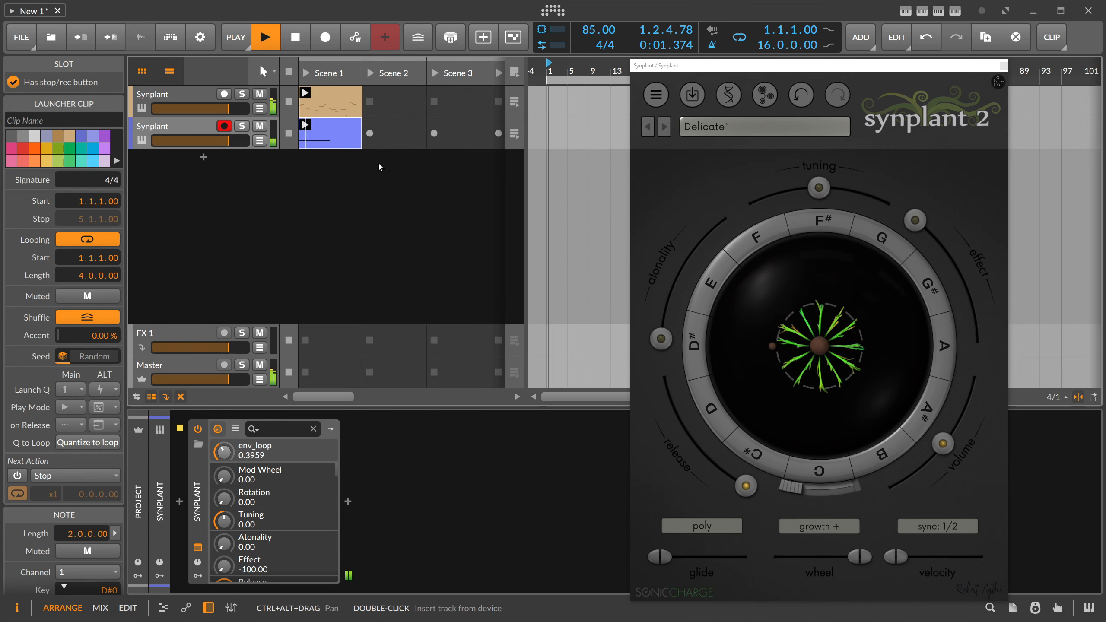
Replace the clip's channel 1 modulation automation with a ramp rising from the clip's start to 127.0 at position 3.1.1.00
double_click(327, 137)
click(204, 282)
click(209, 291)
drag(370, 310, 476, 383)
key(Delete)
click(376, 384)
drag(377, 386, 437, 266)
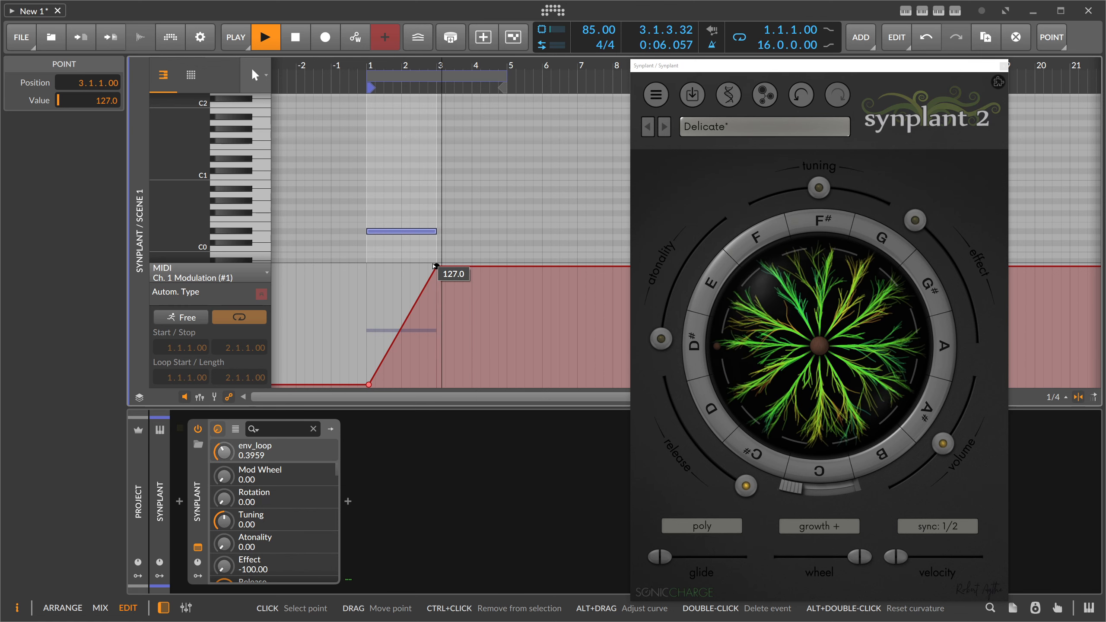
key(alt+1)
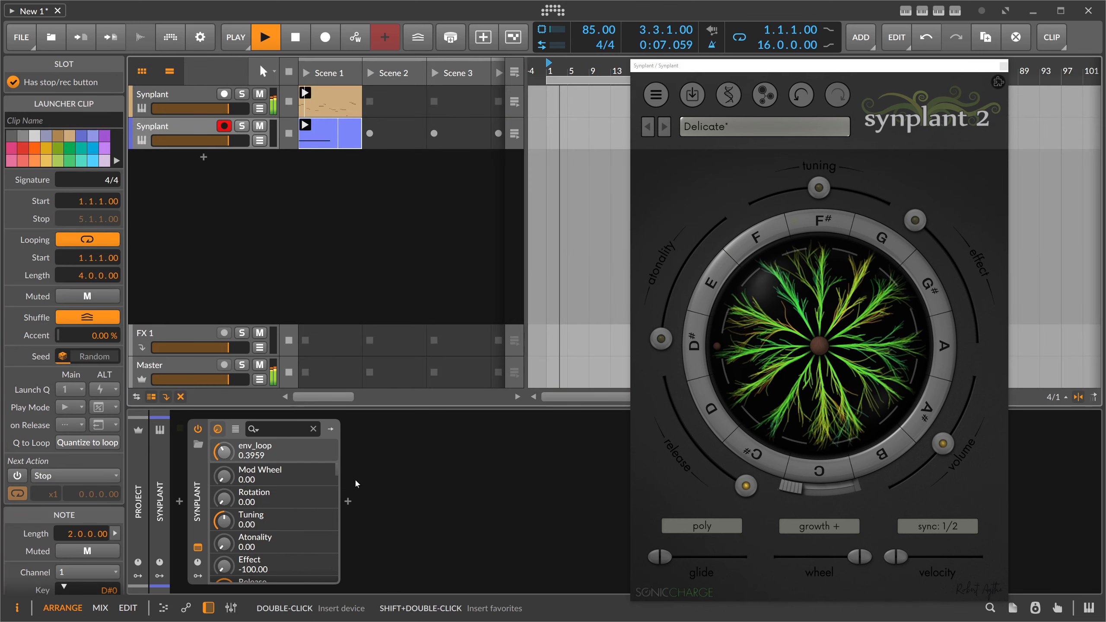
Copy the first track's Valhalla Supermassive onto the second Synplant track and set its EQ High to 6080 Hz and Low to 620 Hz
click(173, 102)
drag(370, 503, 206, 134)
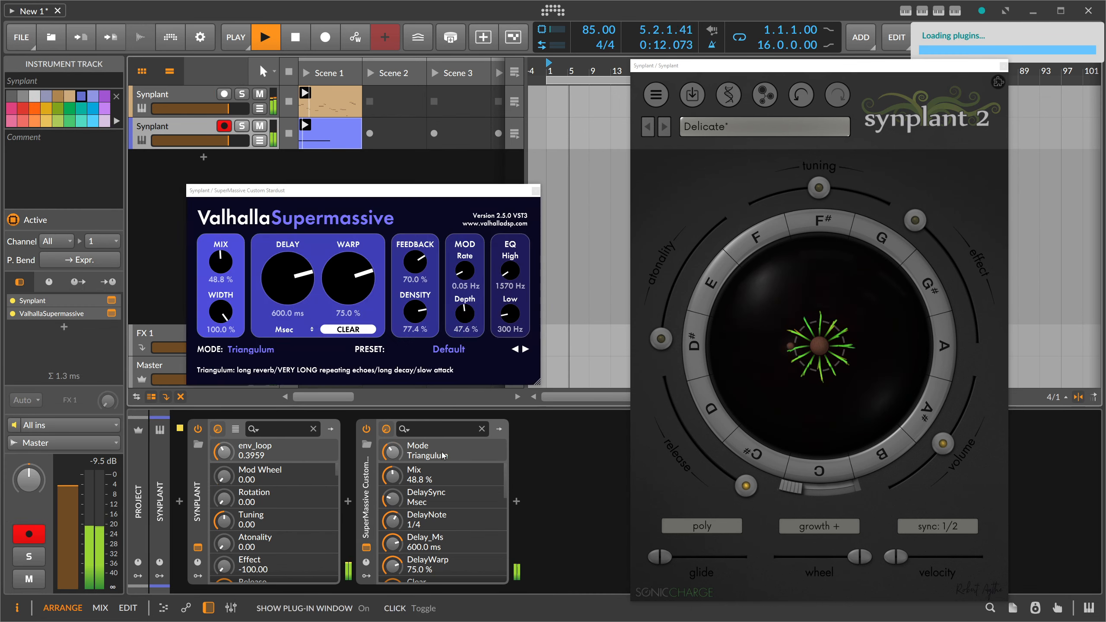
drag(512, 274, 511, 252)
drag(509, 313, 509, 310)
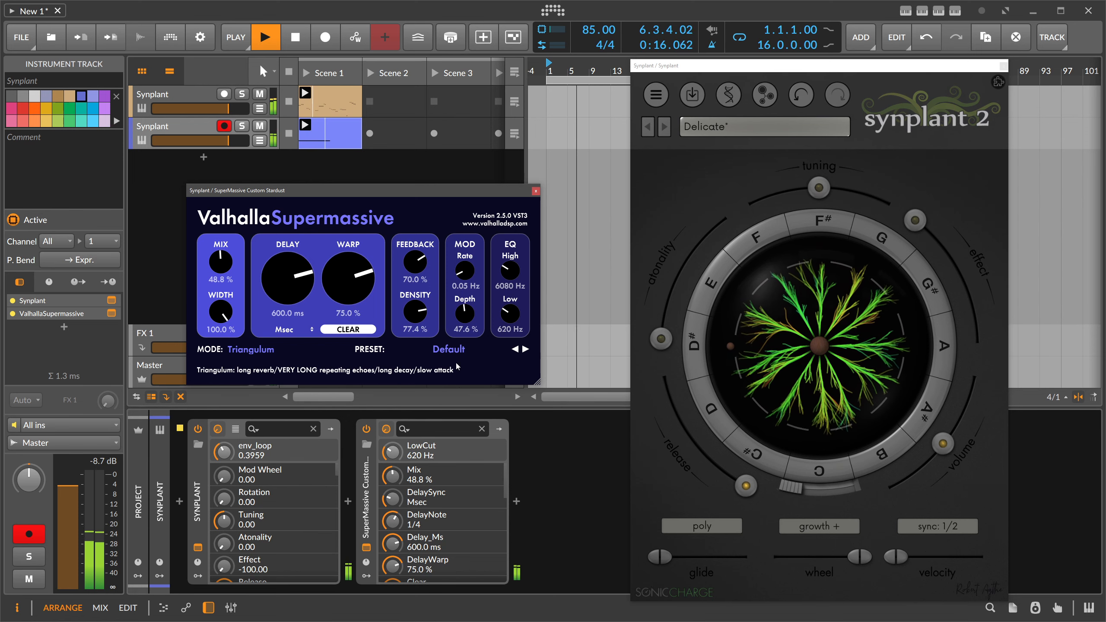
Insert a Peak Limiter between the second Synplant and its Supermassive reverb and raise the limiter's input gain
click(348, 502)
text(peak)
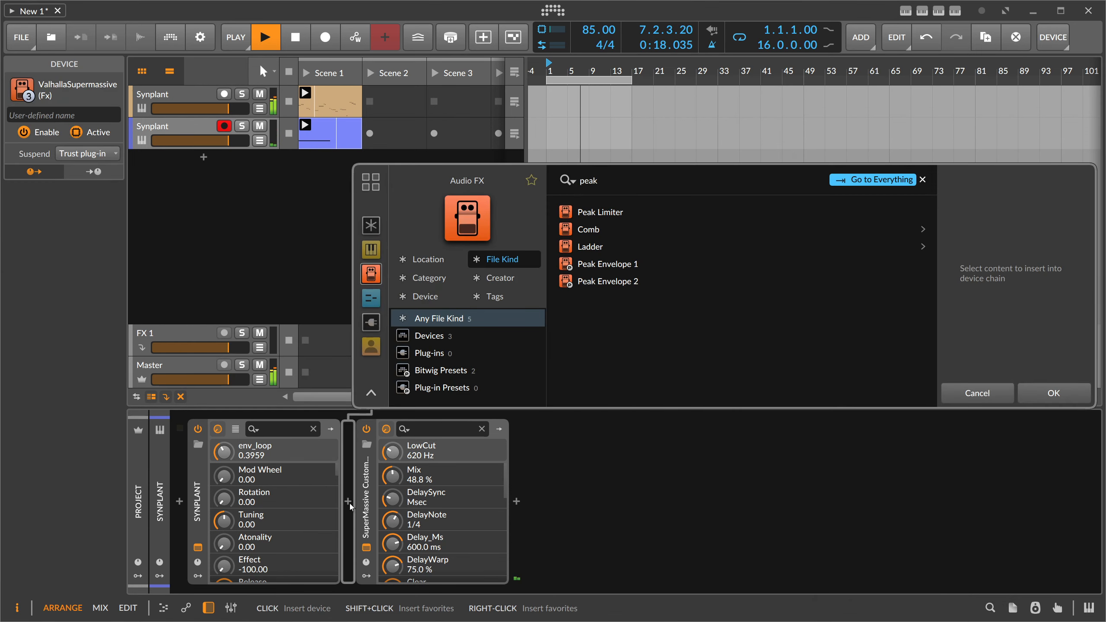
key(Return)
drag(401, 551, 401, 545)
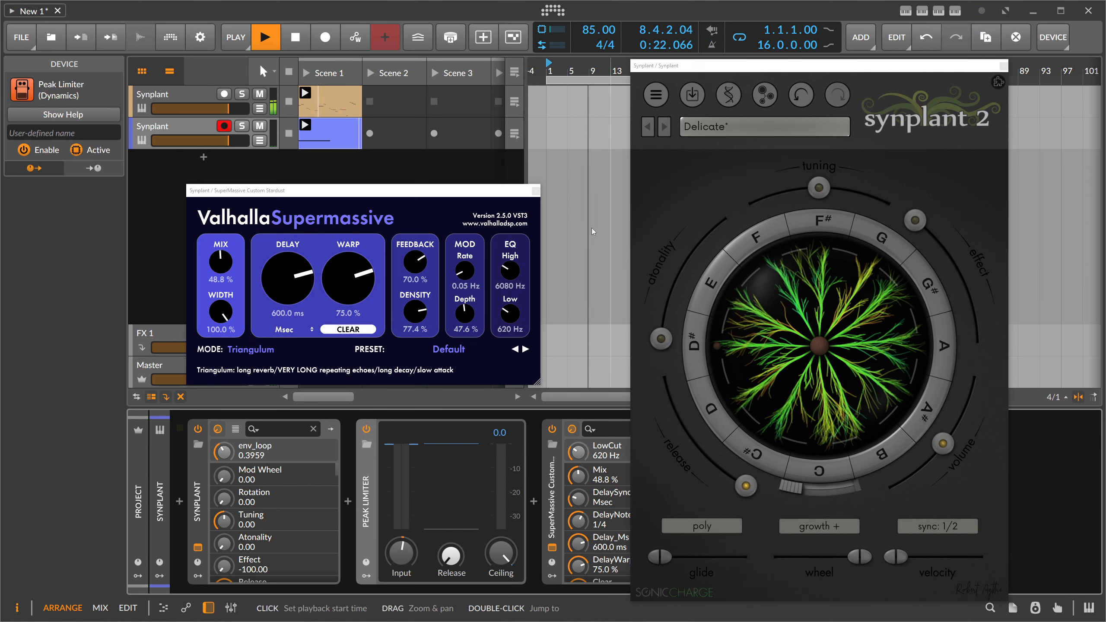
drag(405, 536, 404, 520)
Close the Supermassive and Synplant windows and disarm the second Synplant track
click(536, 191)
click(199, 124)
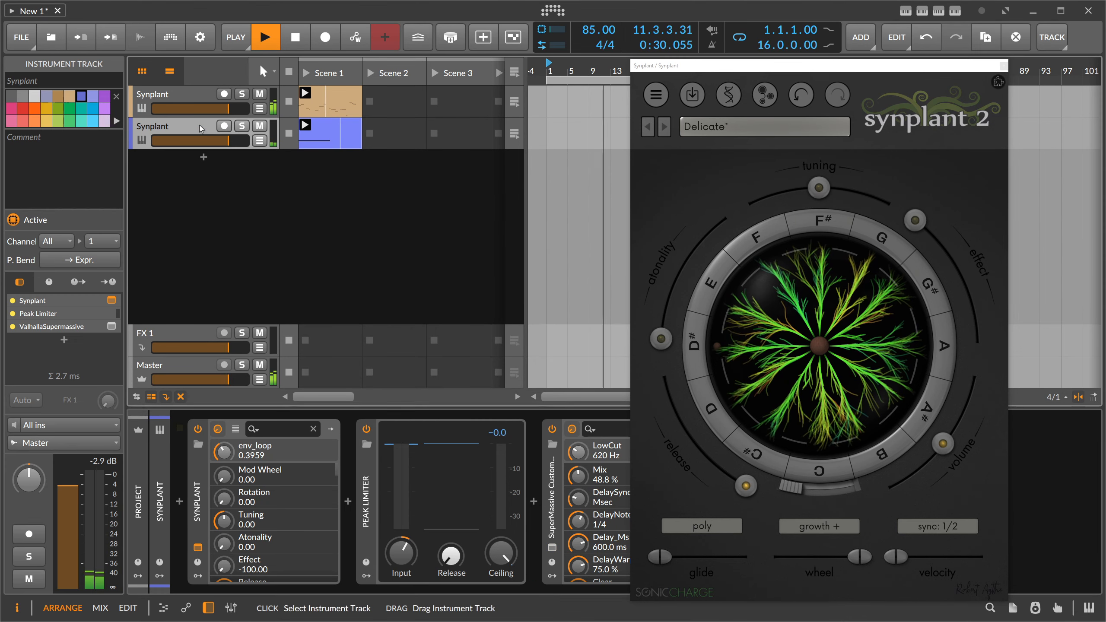
click(1004, 66)
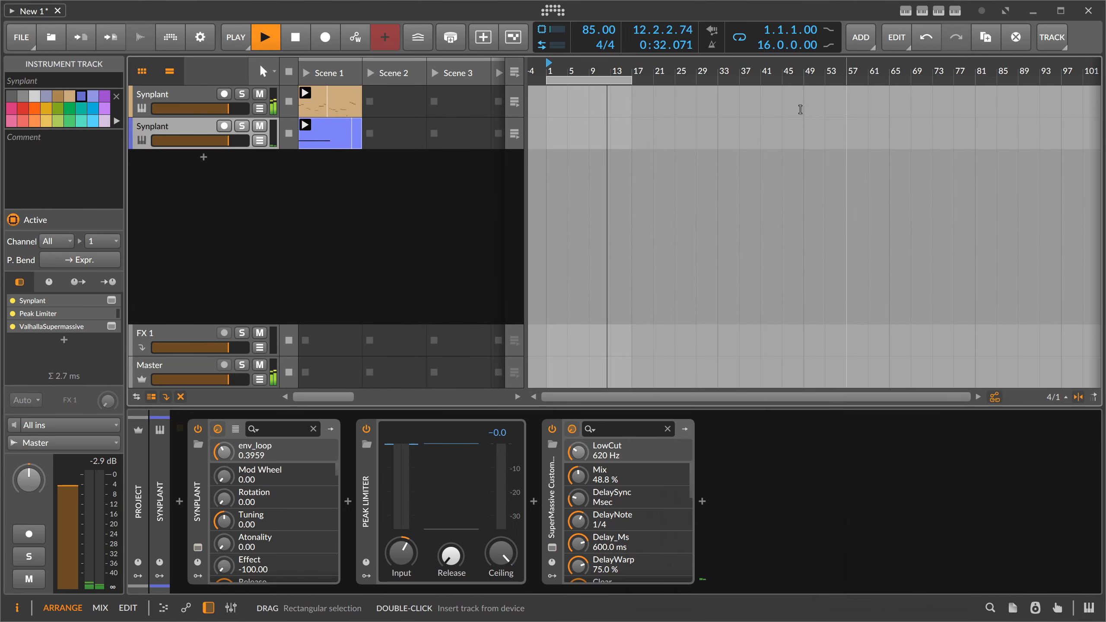
Add a third instrument track with Synplant and arm it for recording
click(203, 157)
text(sy)
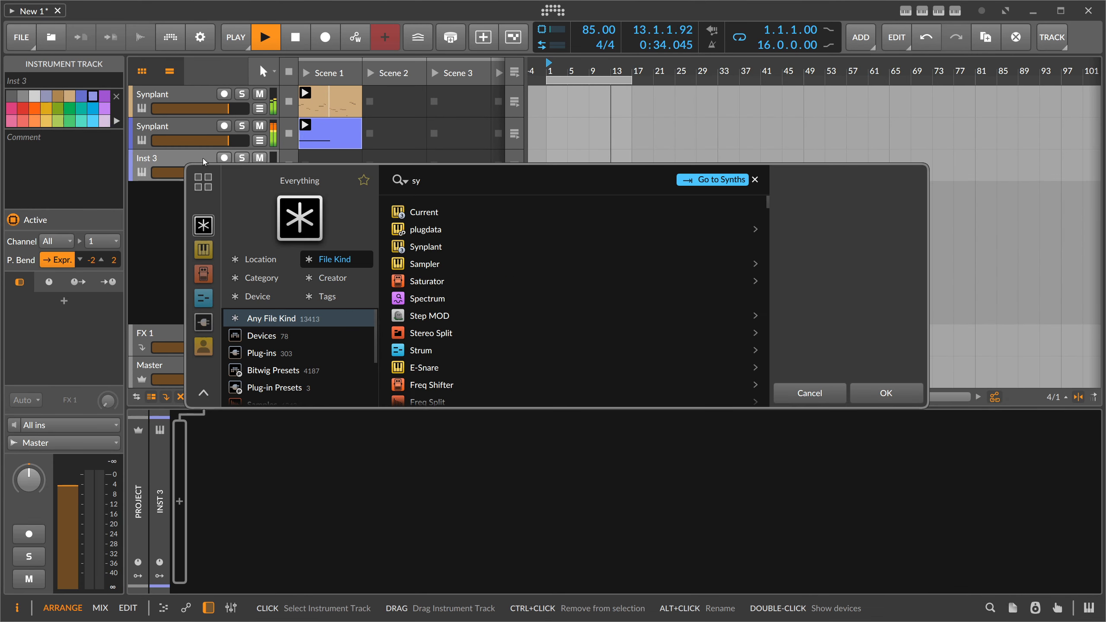
text(npla)
key(Down)
key(Return)
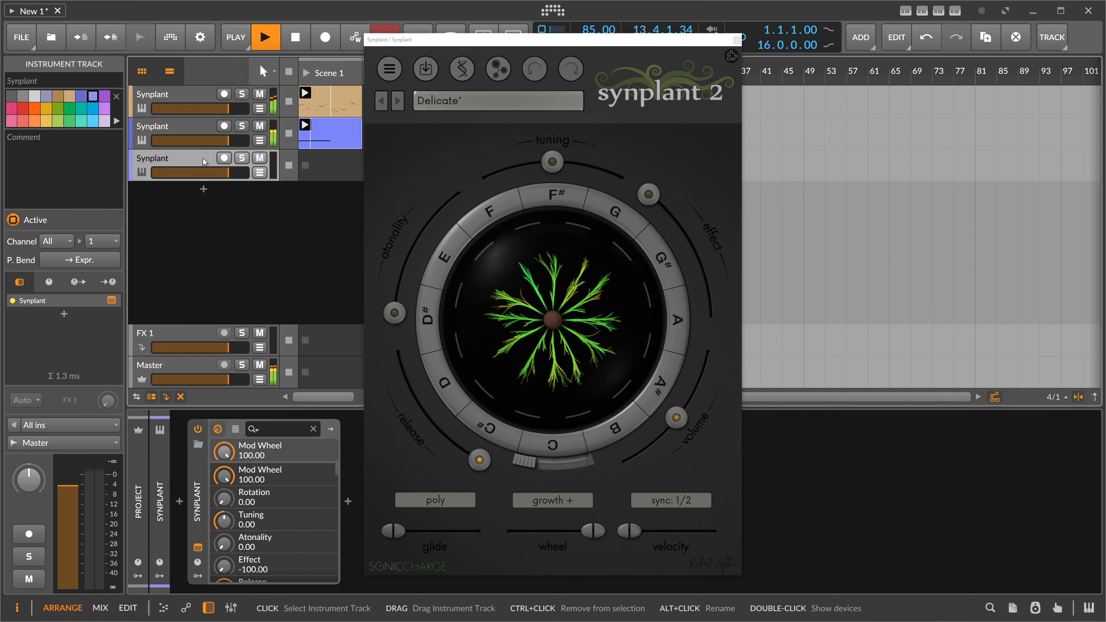
click(223, 158)
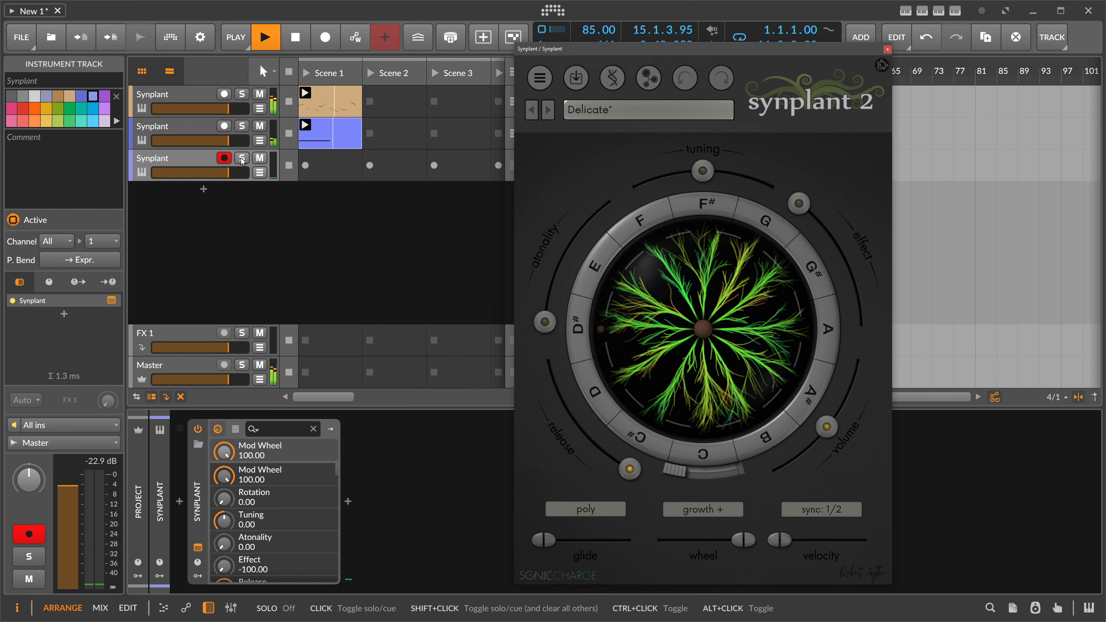
Load a random patch in the third Synplant and set its volume to -8.89 dB, mod wheel to 70.21 and effect to +25.47
click(703, 332)
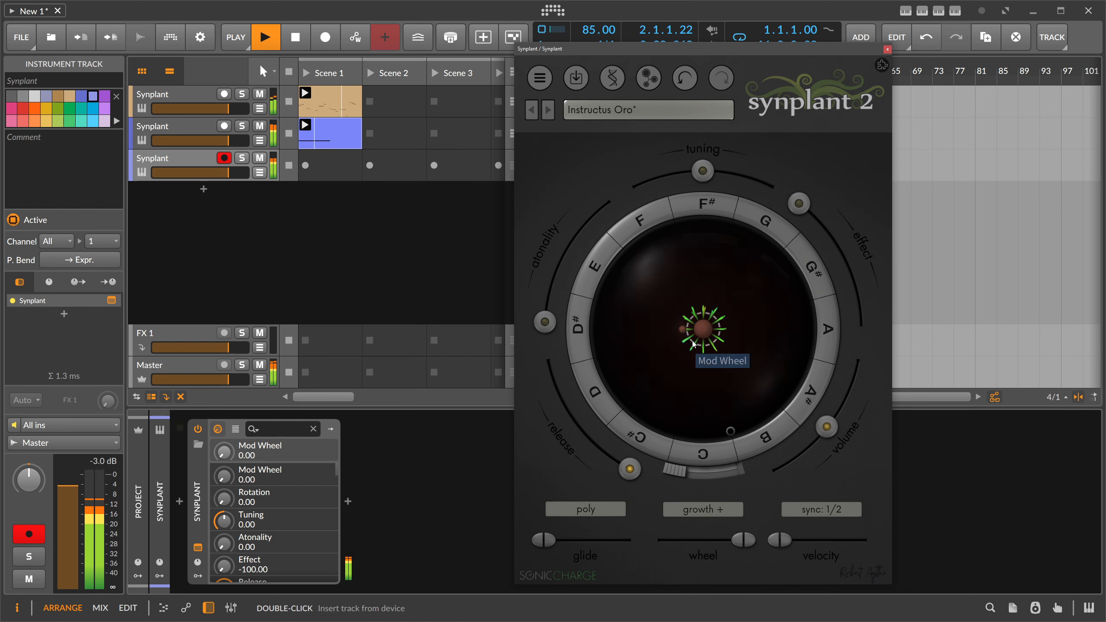
drag(693, 341, 744, 360)
drag(826, 426, 814, 439)
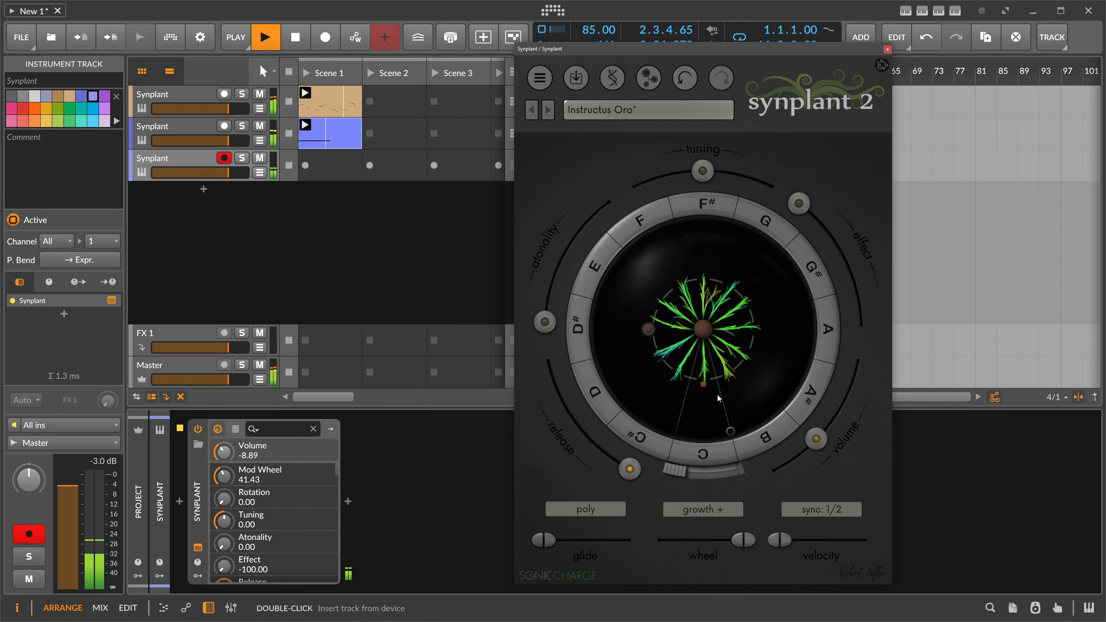
drag(717, 397, 719, 409)
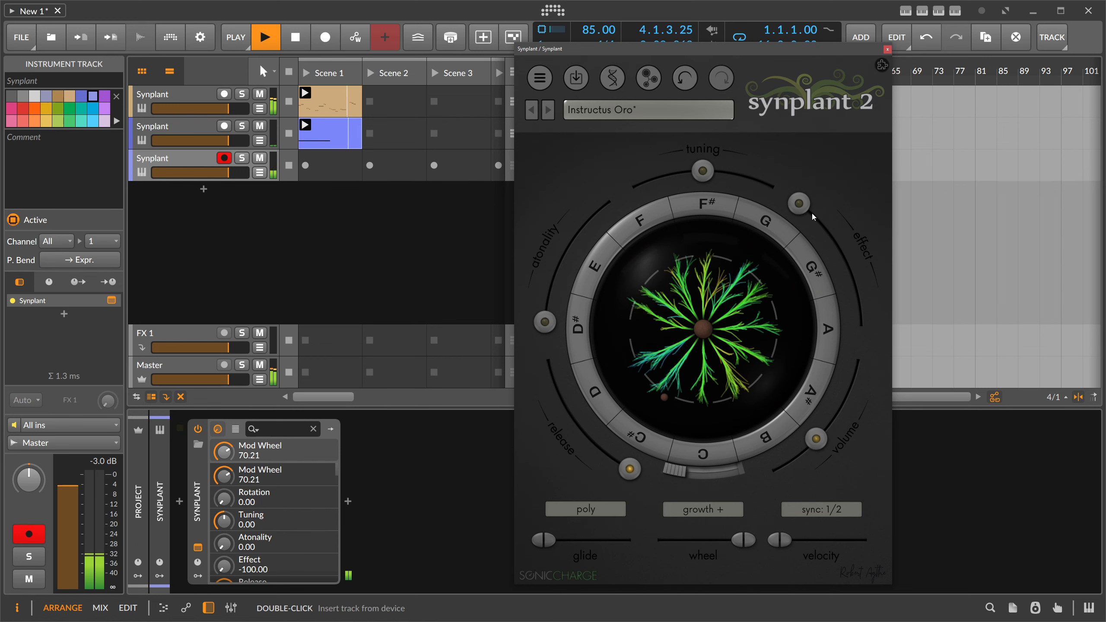
drag(804, 208, 855, 287)
Copy the first track's Valhalla Supermassive onto the third Synplant track and slightly raise that Synplant's volume and mod wheel
click(195, 127)
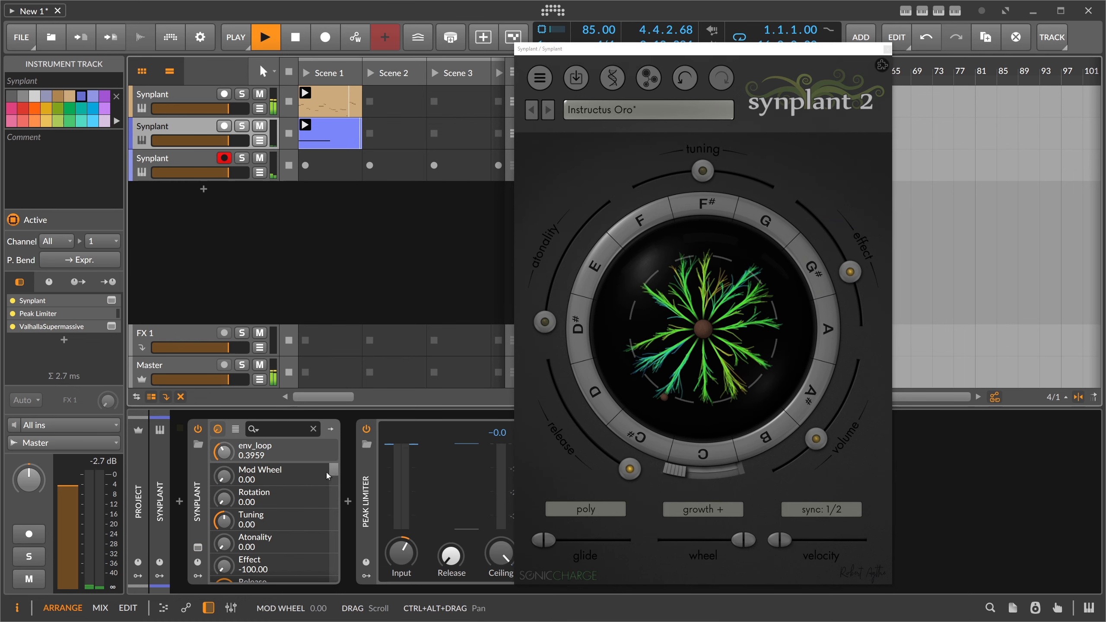
click(198, 502)
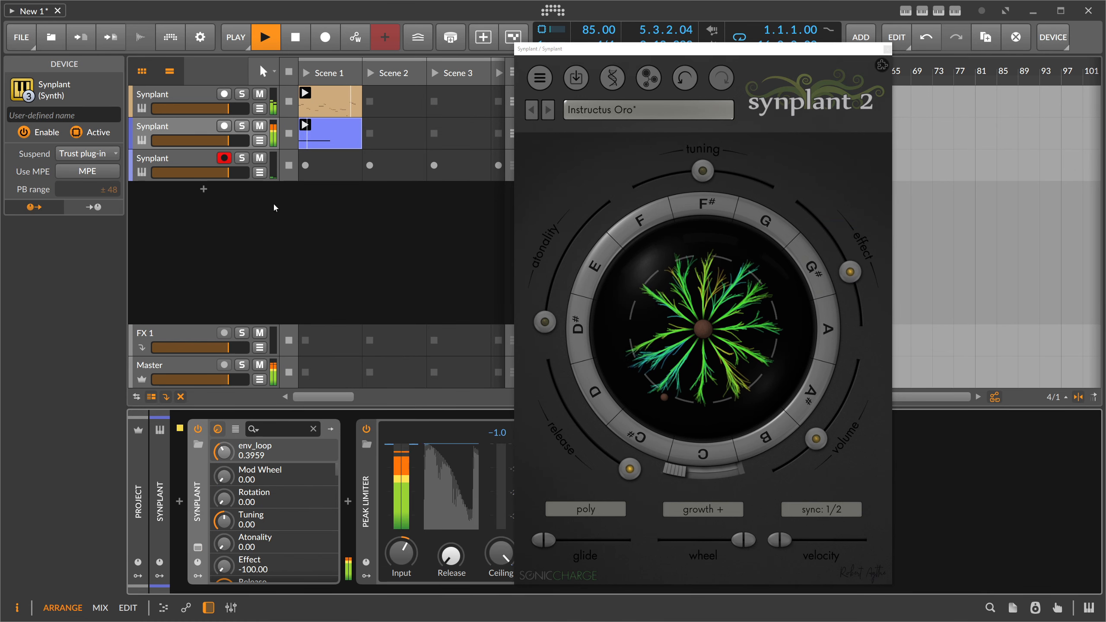
click(331, 264)
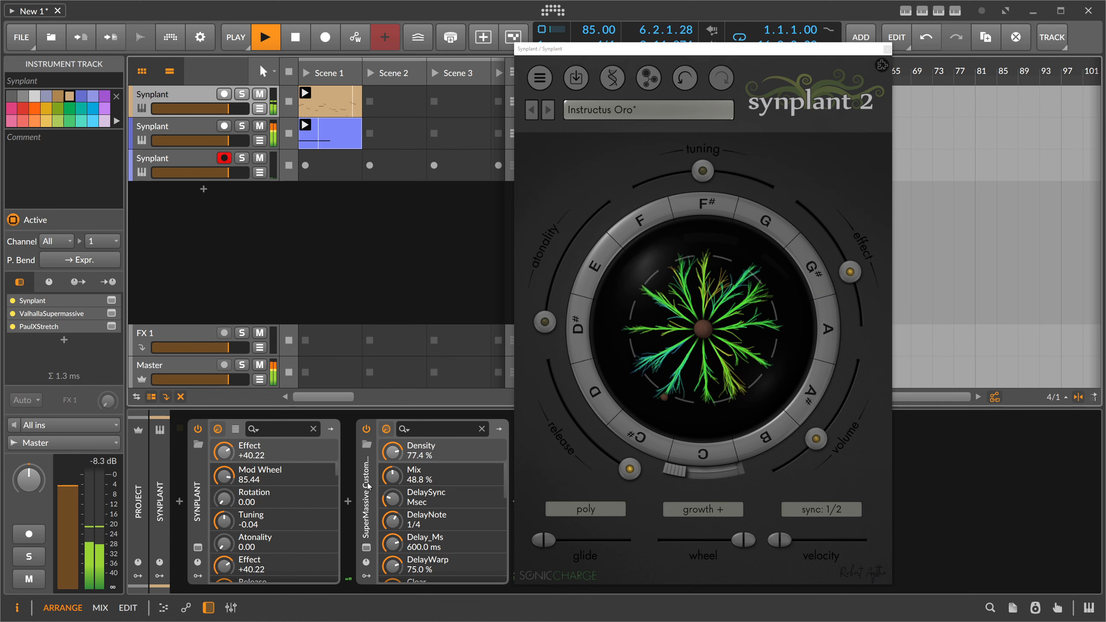
click(190, 165)
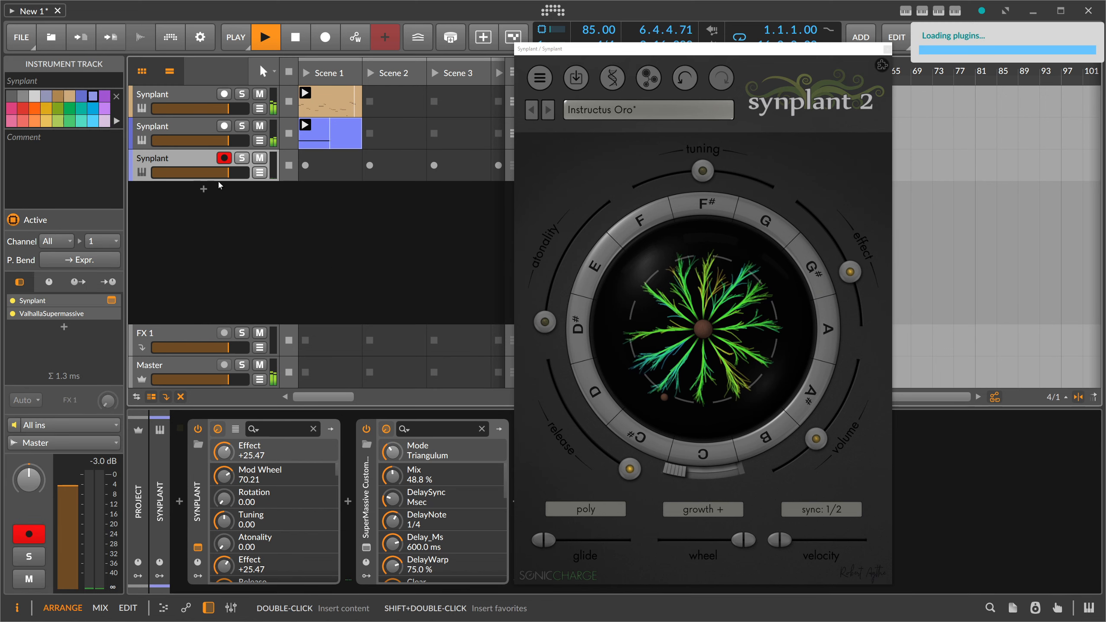
drag(816, 439, 824, 430)
drag(718, 402, 719, 410)
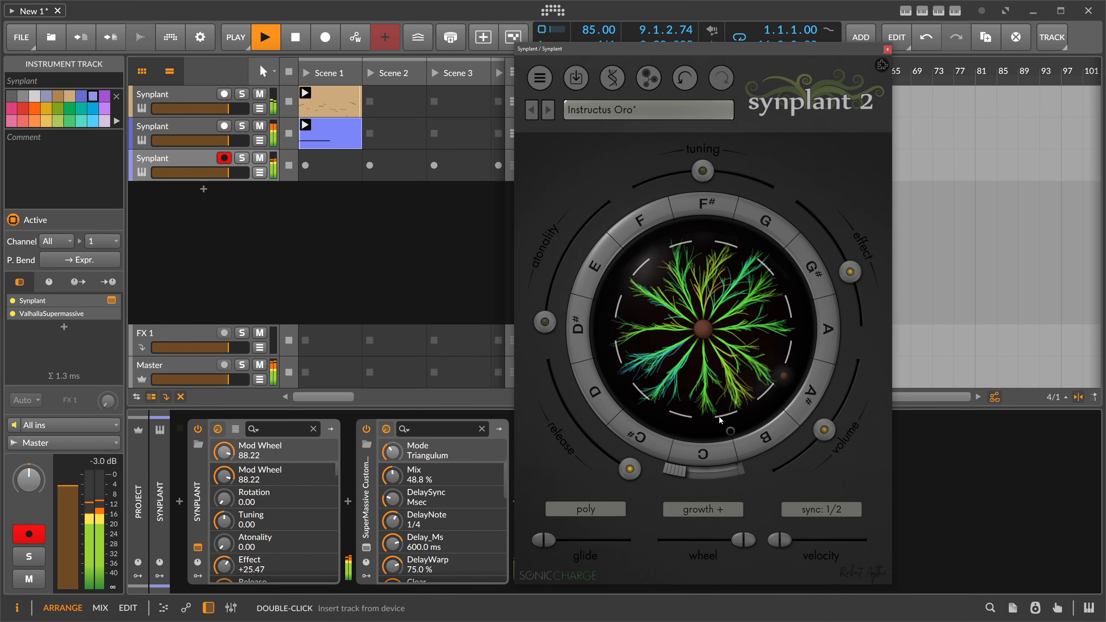
In the third Synplant's genome, set vol_atk to 0.3698, env_tilt to 0.1642, env_loop to 0.0428 and vol_dcy to 0.4482
click(613, 80)
click(629, 223)
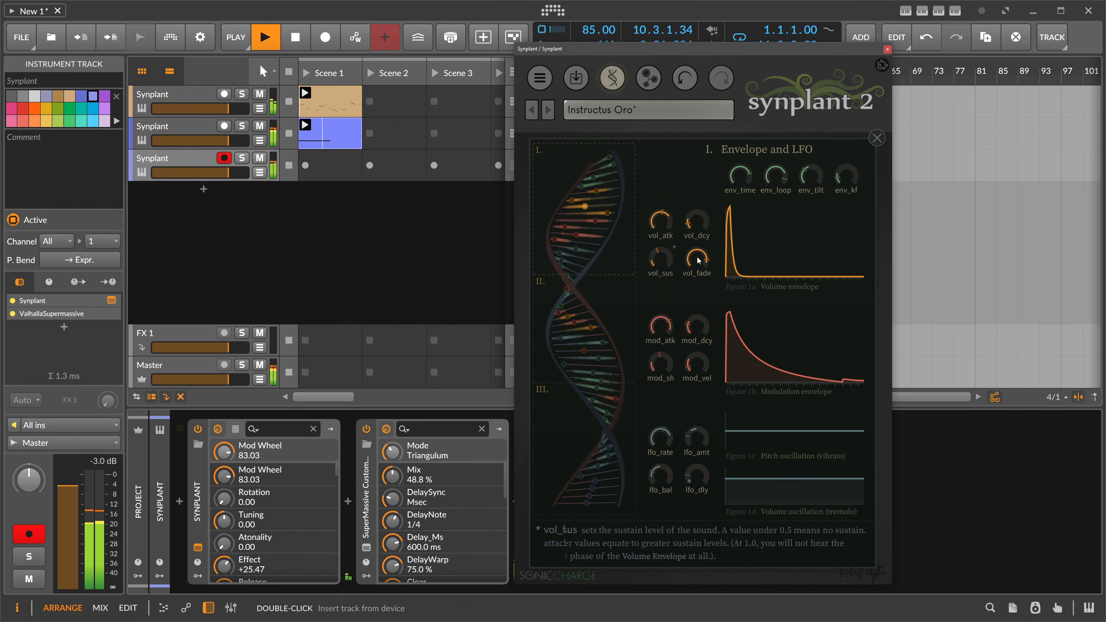
mouse_move(663, 245)
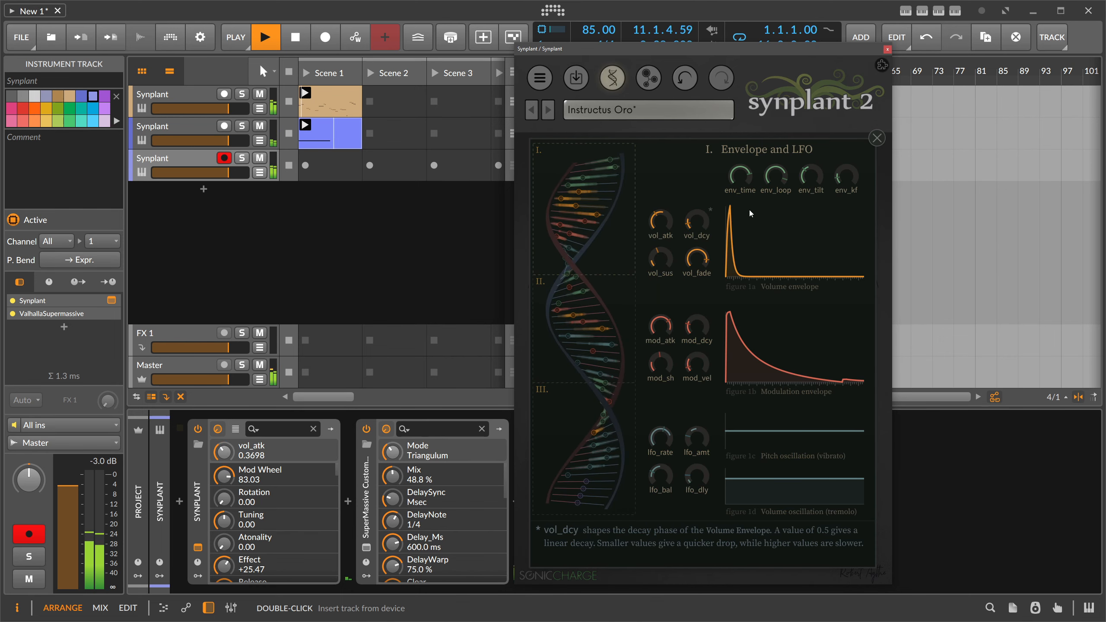
mouse_move(806, 197)
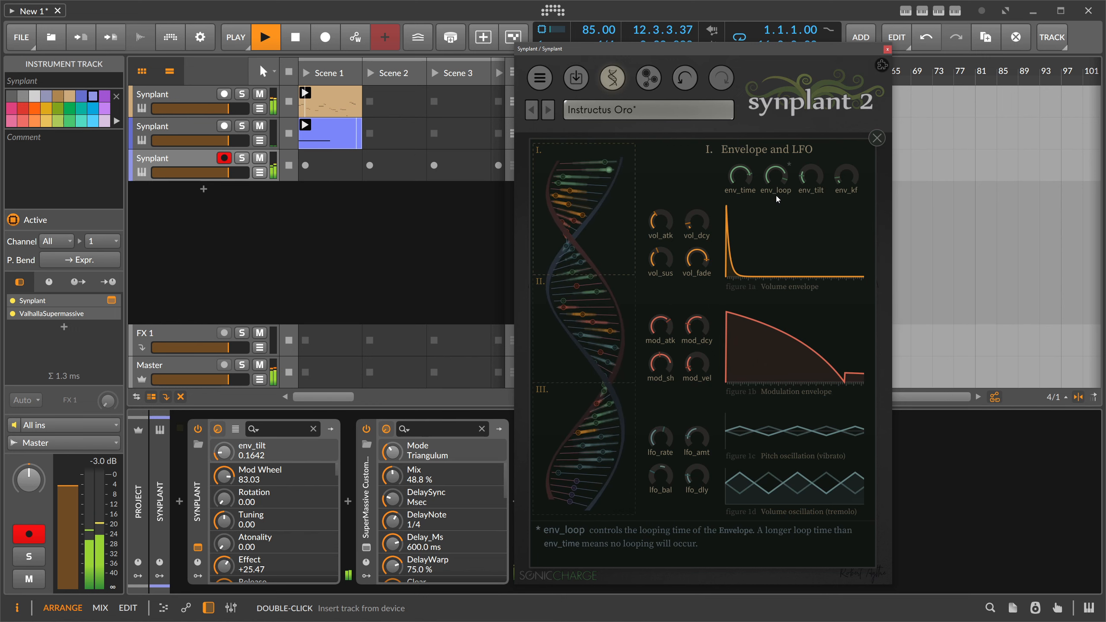
drag(775, 192, 749, 286)
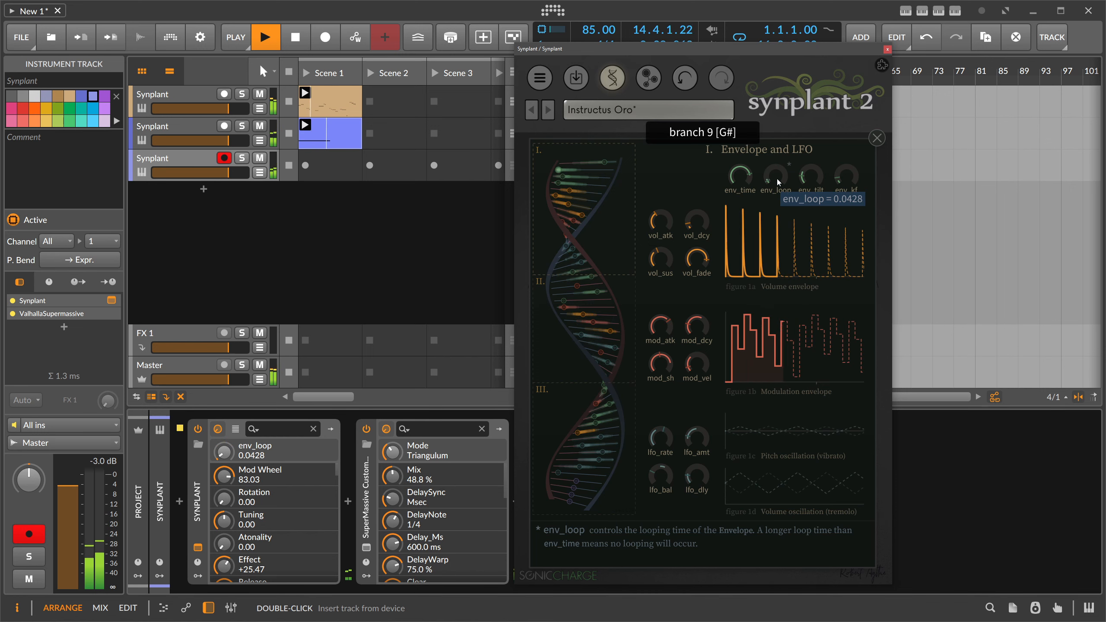
drag(748, 180, 747, 174)
drag(697, 213, 713, 191)
click(876, 138)
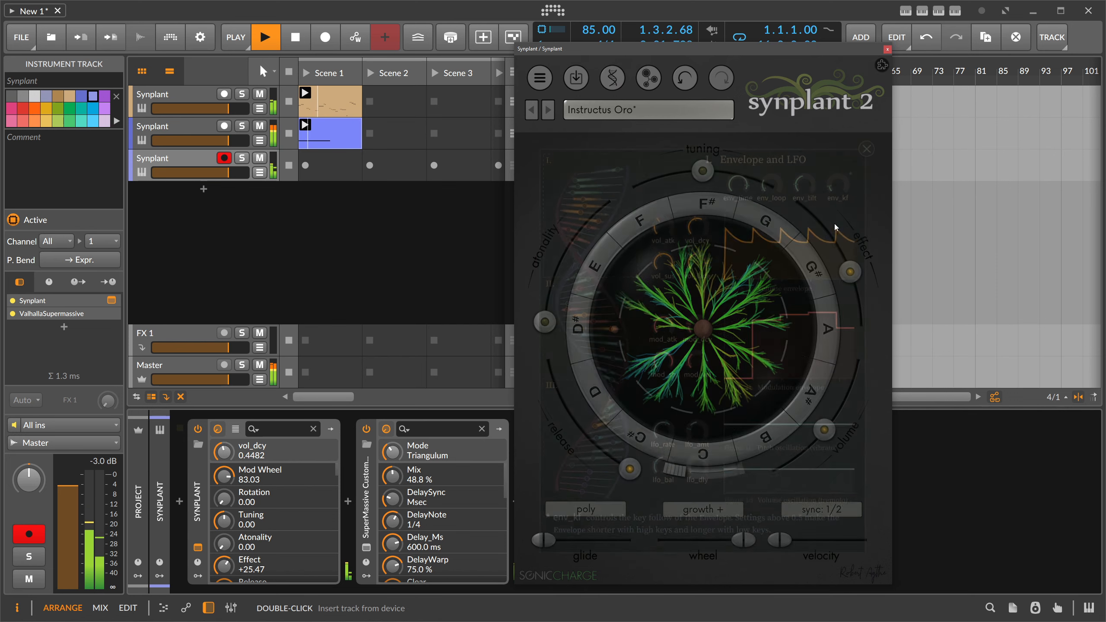
Set the third Synplant's tempo sync to 1/4 and bring its mod wheel down to 0
click(821, 509)
click(836, 438)
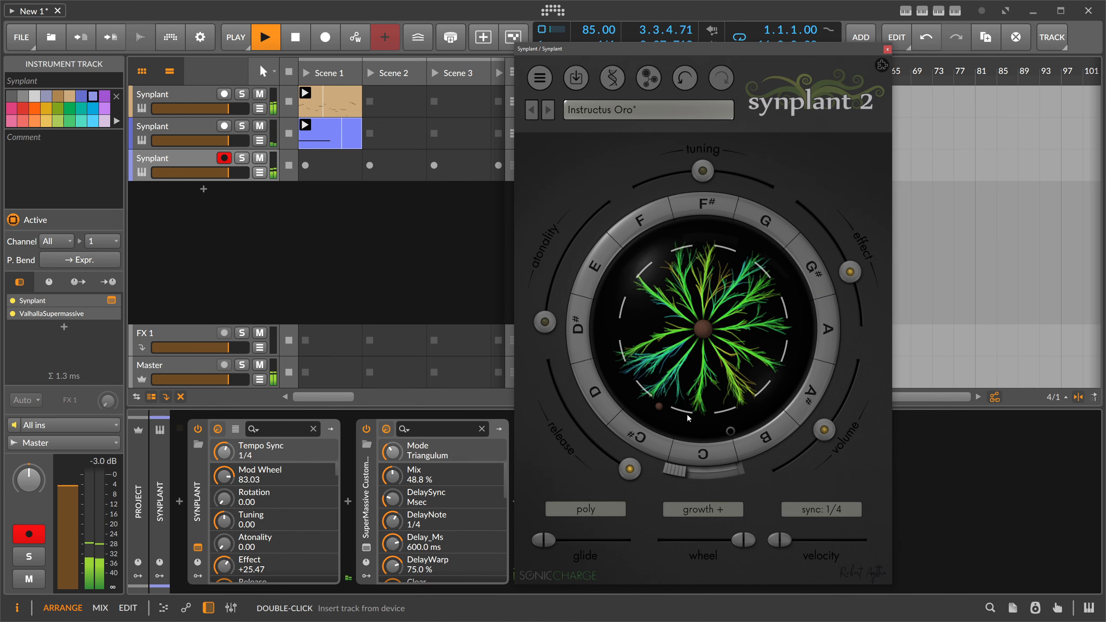
drag(687, 413, 690, 335)
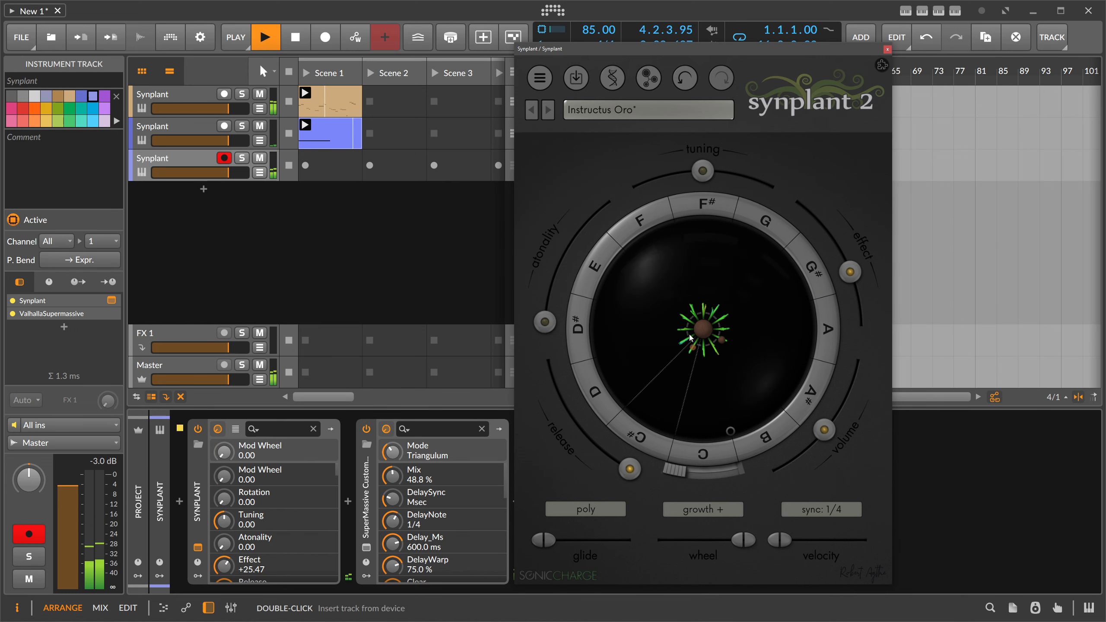
Record a 15-bar note clip with mod wheel movement on the third Synplant track in Scene 1
drag(603, 51, 767, 68)
click(674, 61)
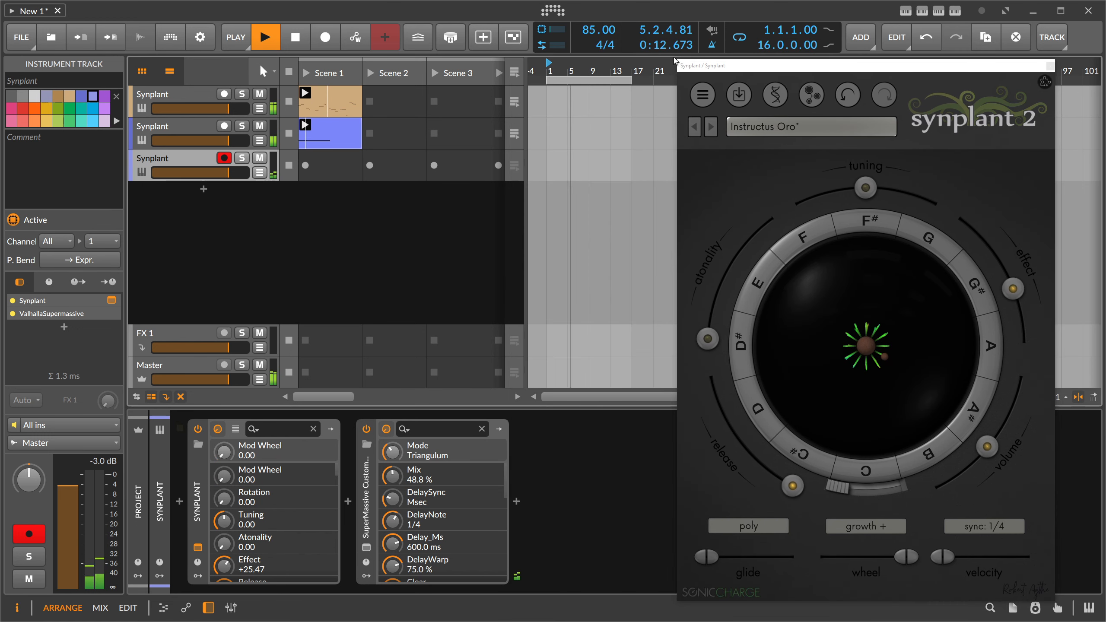
click(304, 165)
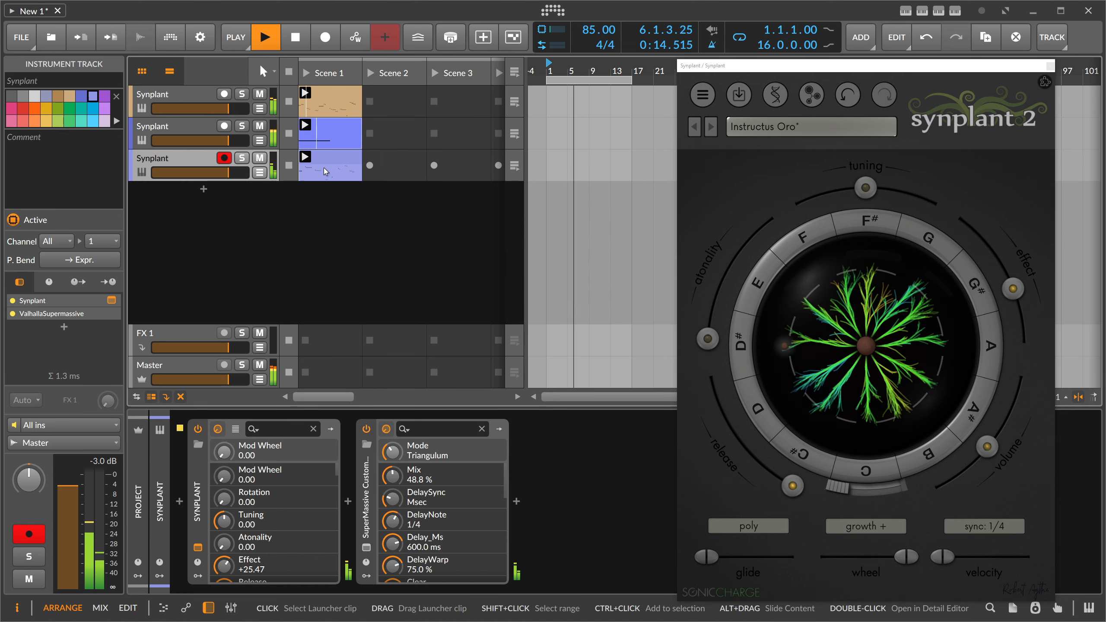
click(329, 166)
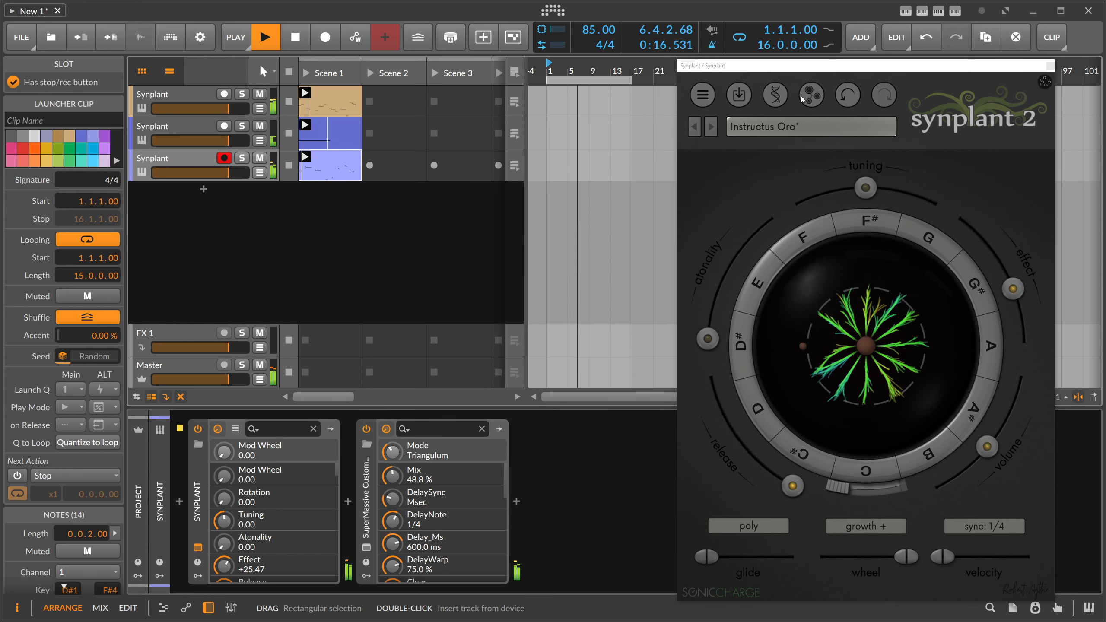
Set env_loop to 0.4657 in the third Synplant's genome
click(783, 98)
mouse_move(942, 193)
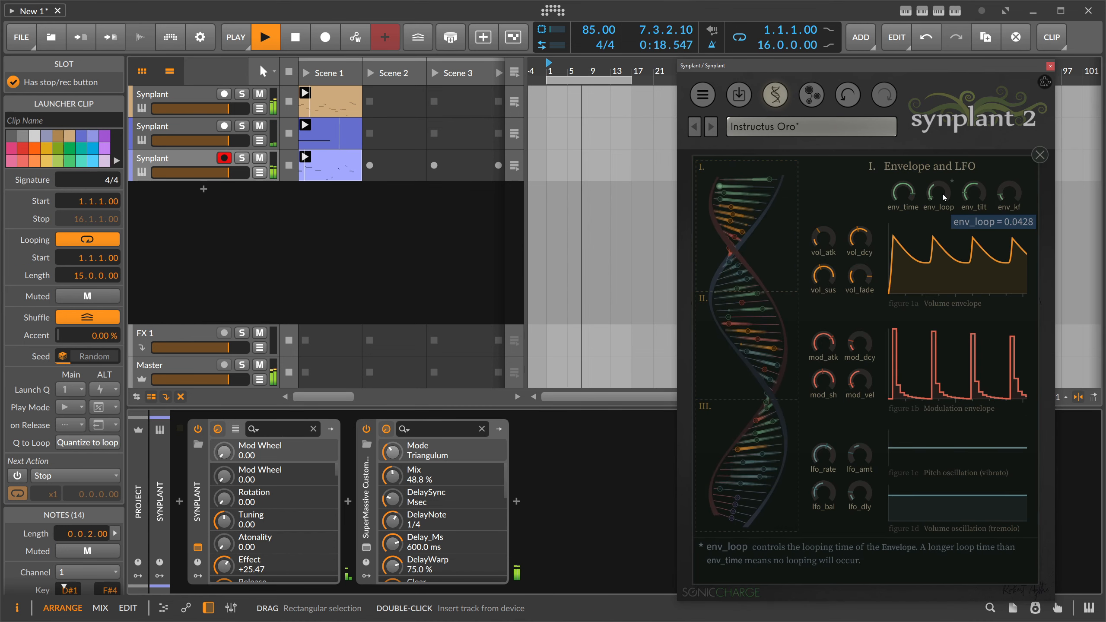
mouse_move(941, 194)
mouse_down()
mouse_move(957, 153)
mouse_move(942, 189)
mouse_up()
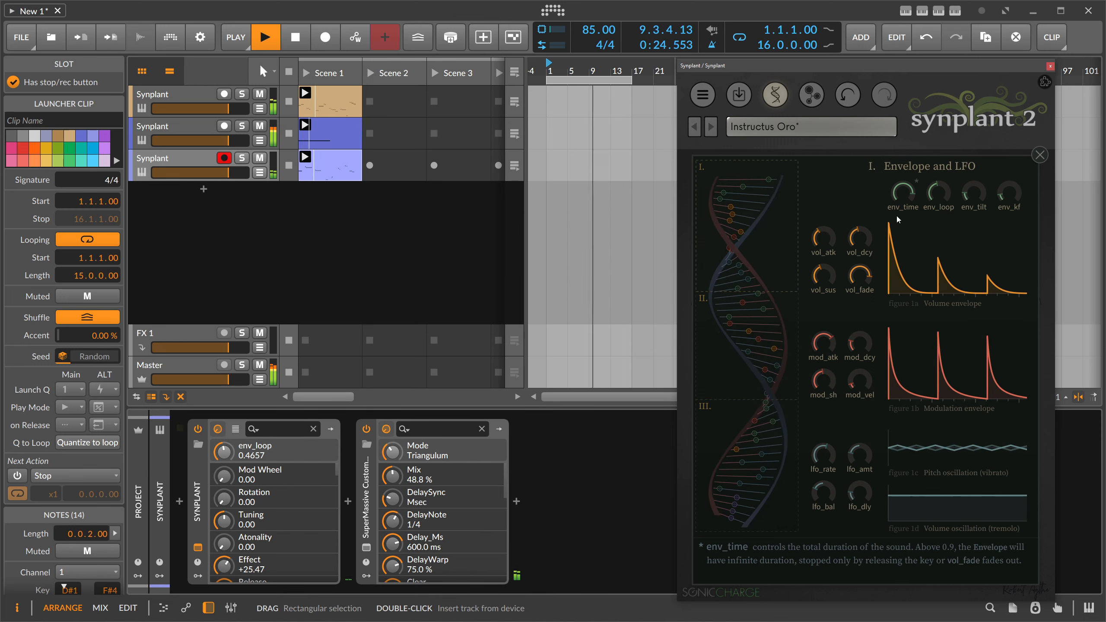
mouse_move(938, 195)
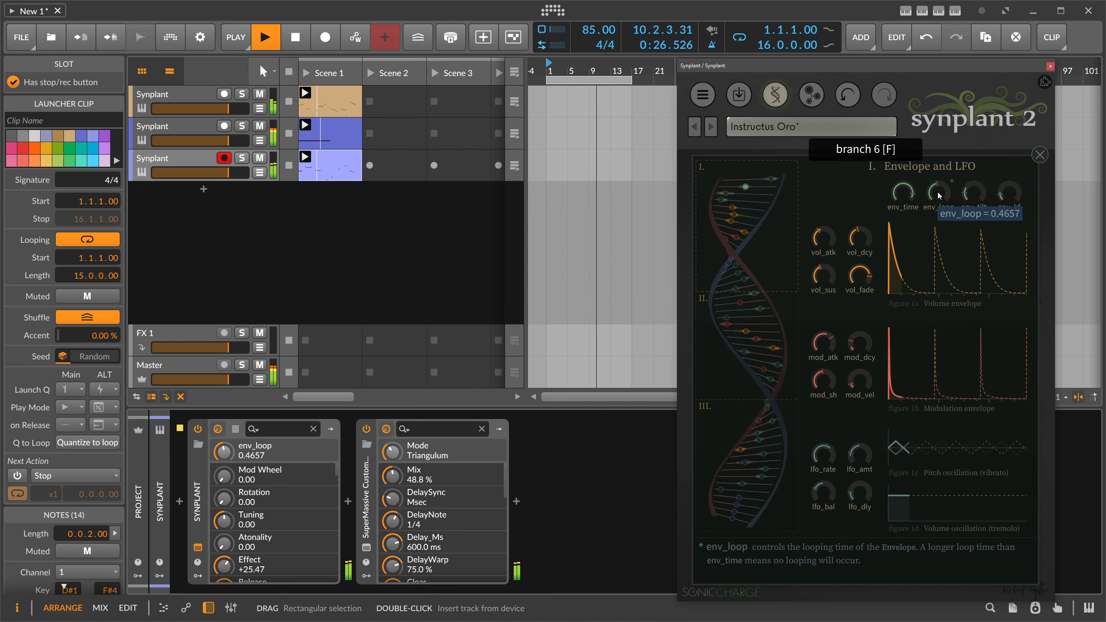
Set the third track's Supermassive to 56.4 % mix, 820 ms delay, 80 % feedback and 2910 Hz EQ High
click(366, 547)
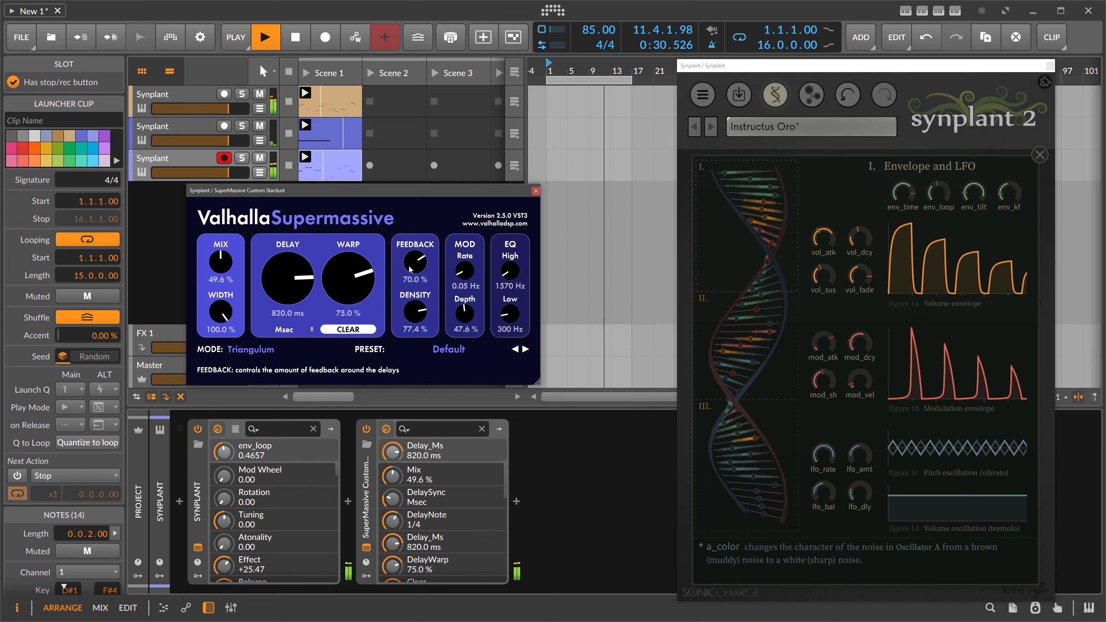
drag(410, 269, 428, 261)
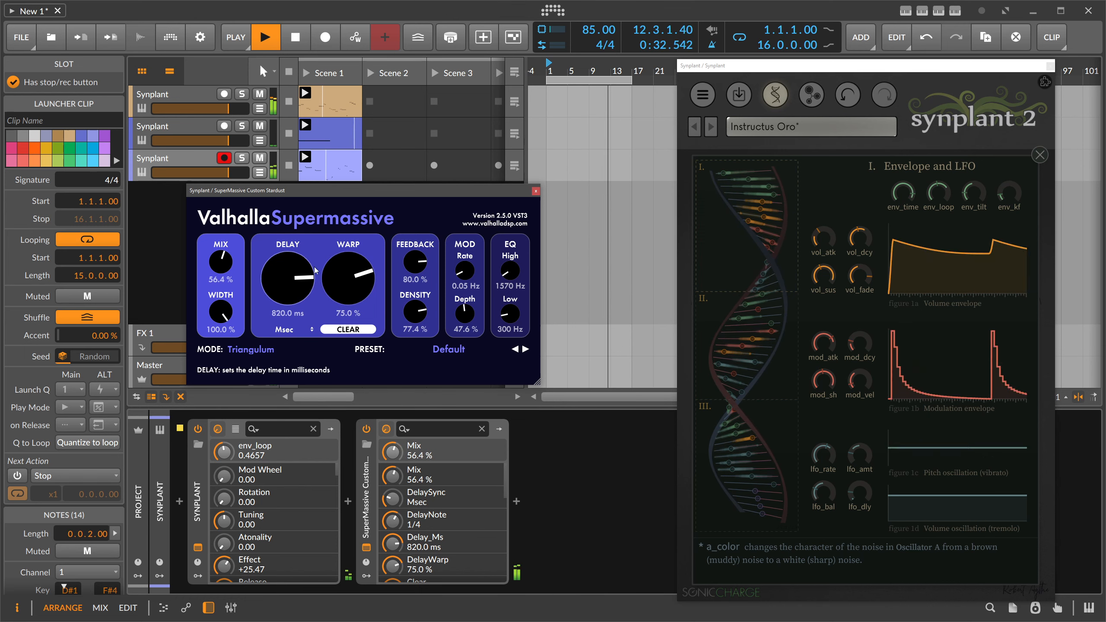
drag(509, 274, 511, 264)
click(536, 191)
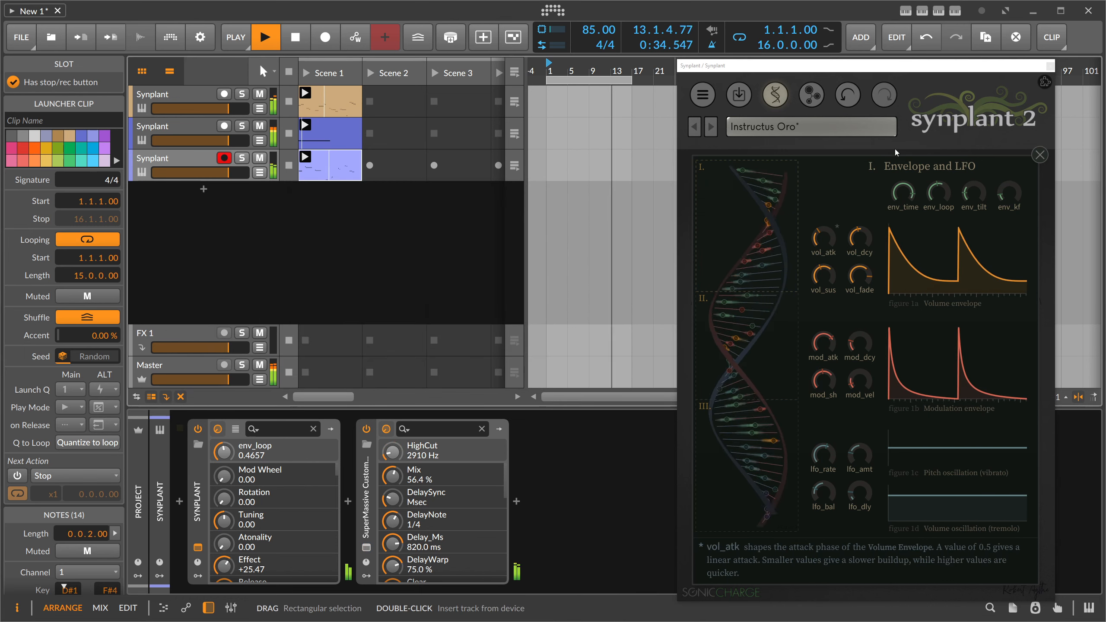
Lower the third Synplant's volume to about -18.5 dB and raise its effect to +41.12
click(1040, 154)
drag(987, 446, 970, 461)
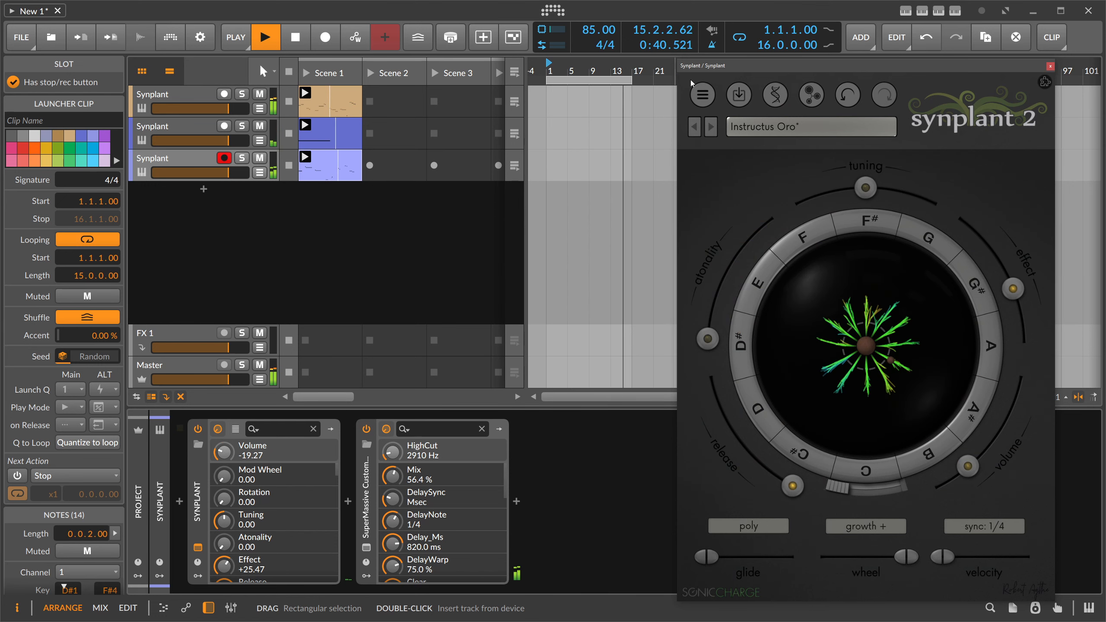
drag(737, 72, 750, 70)
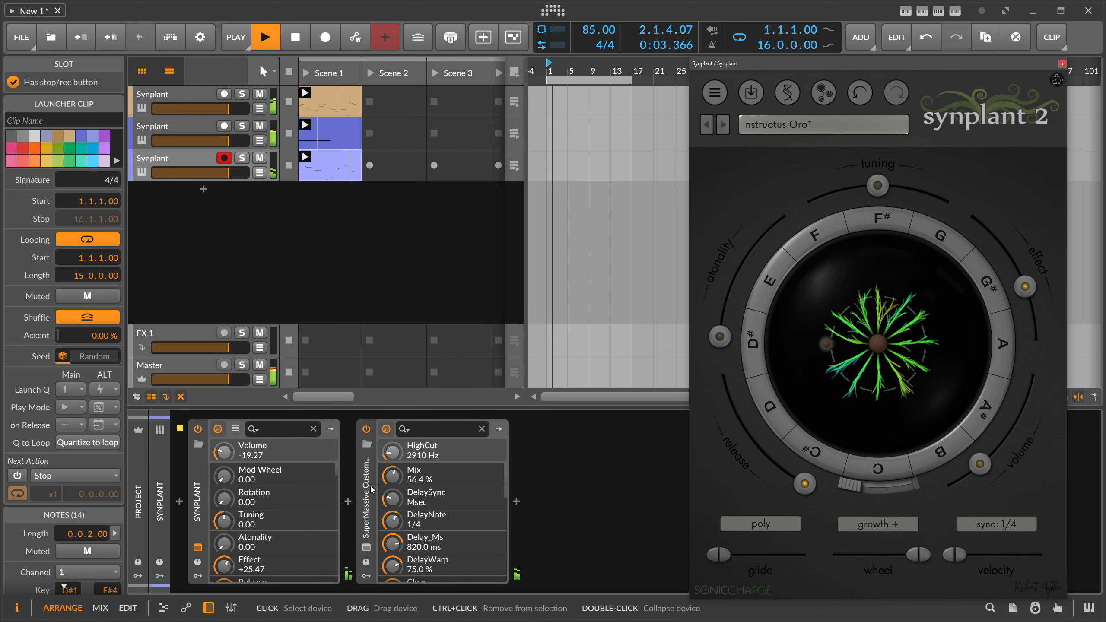
mouse_move(973, 469)
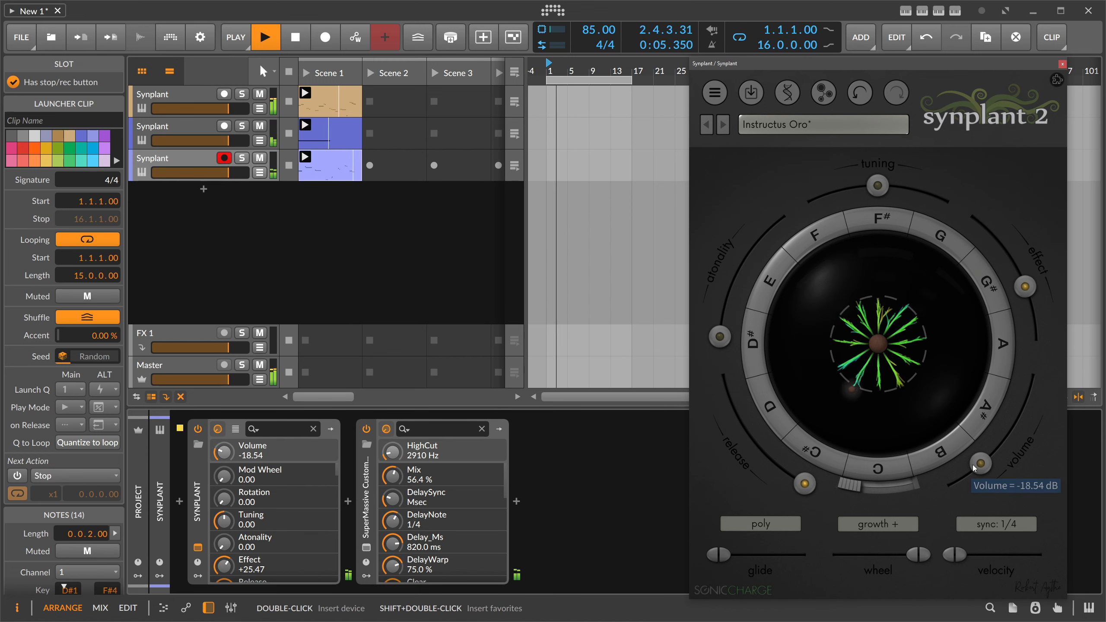
drag(1034, 292, 1031, 300)
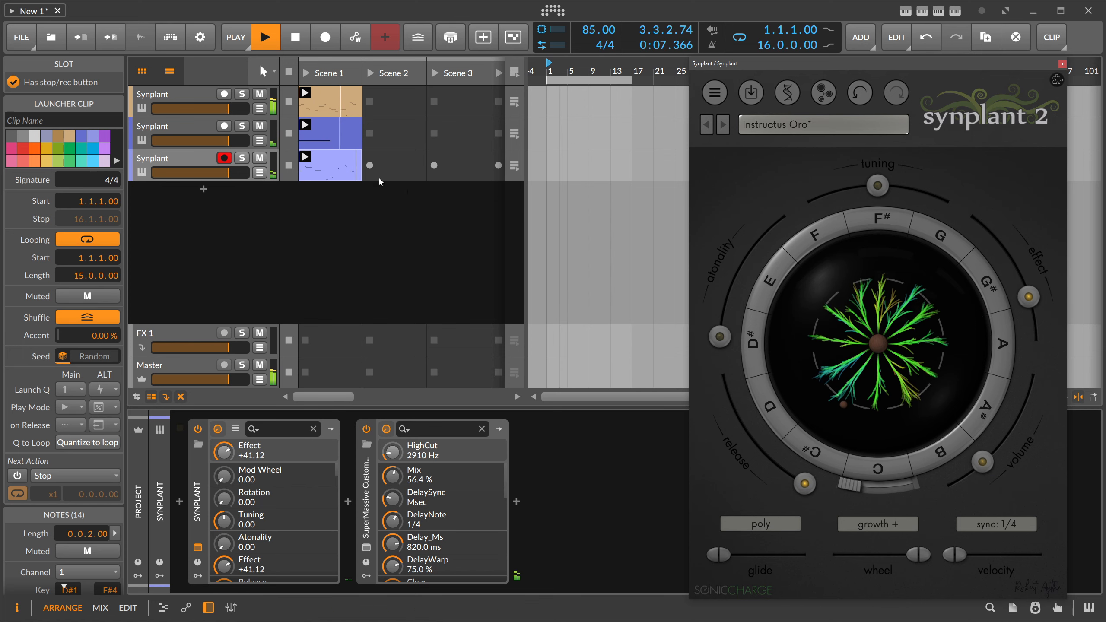
Set the pitch shift of the first track's PaulXStretch to -12
click(197, 100)
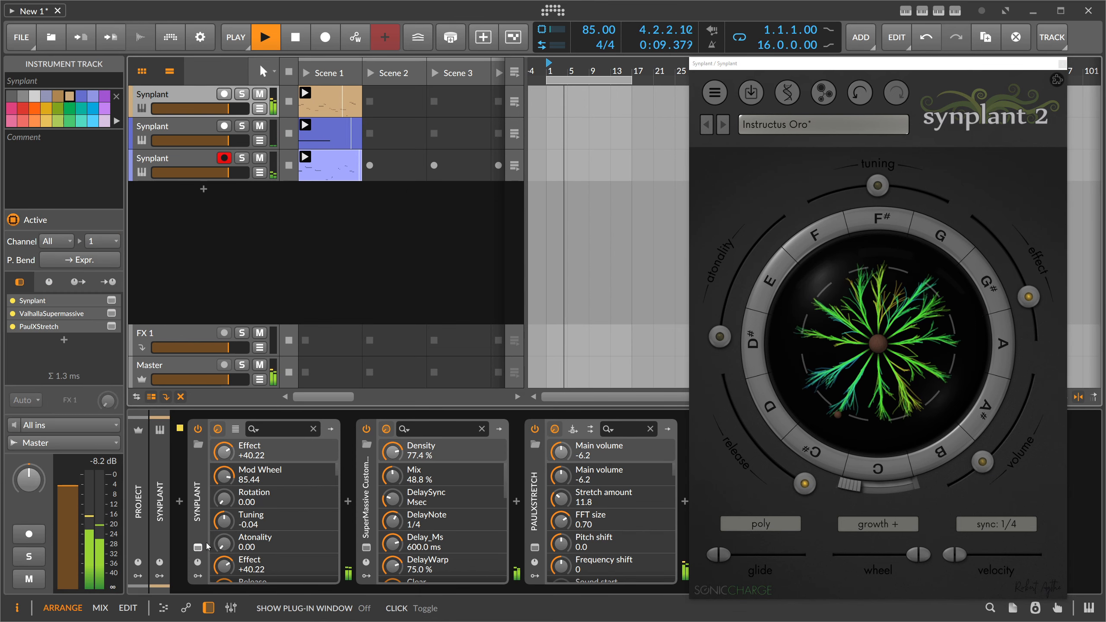
click(535, 548)
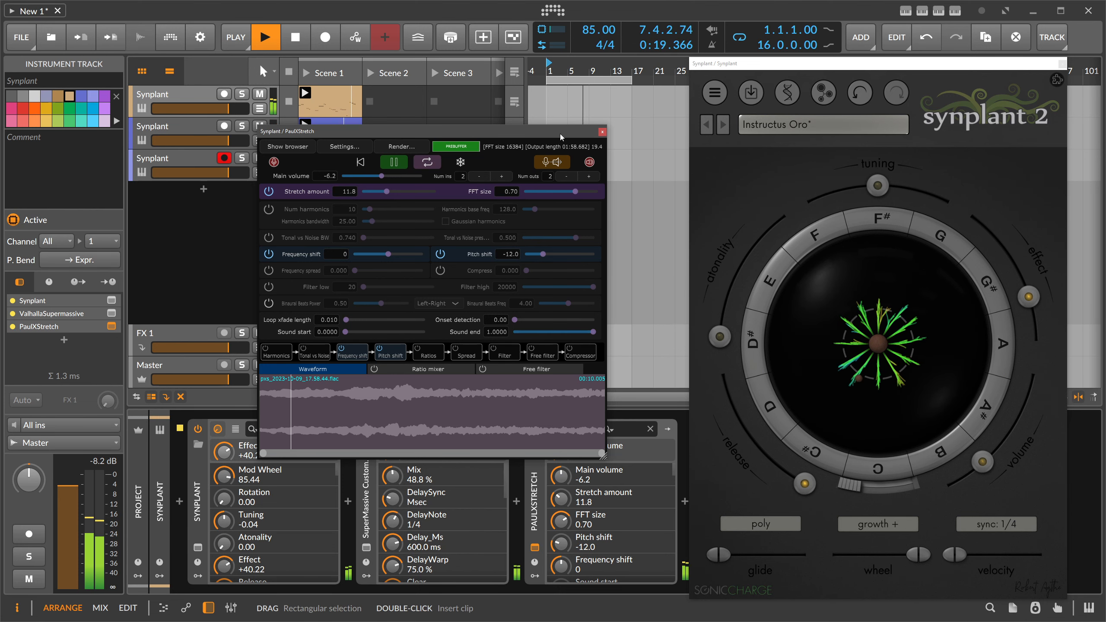
click(602, 132)
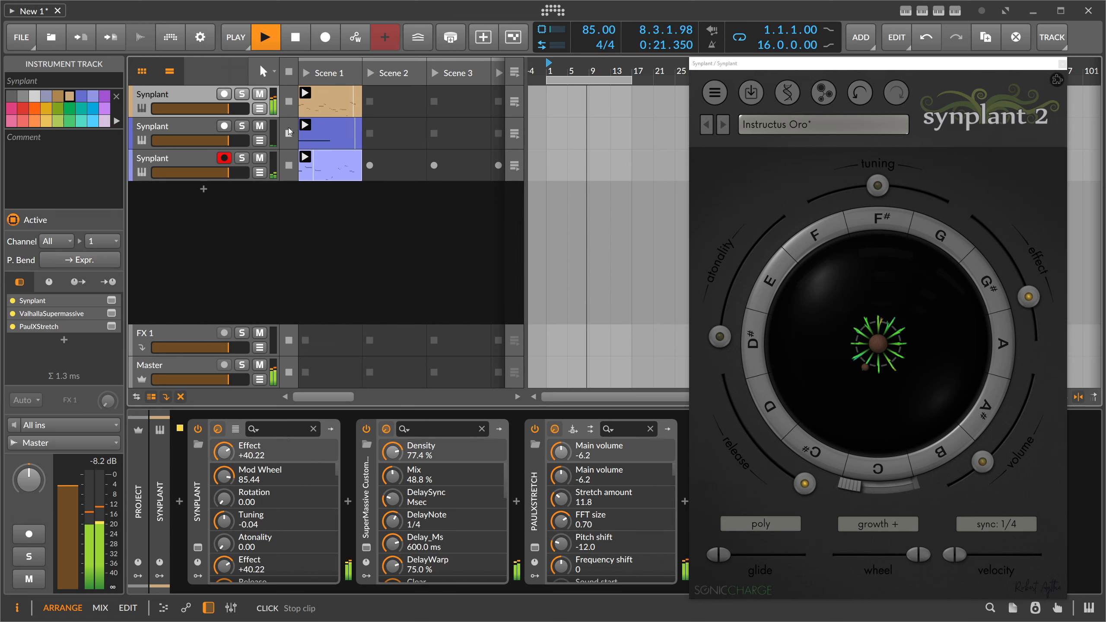
Insert a Delay-2 after the Supermassive reverb on the third Synplant track and move the Synplant window aside
click(192, 131)
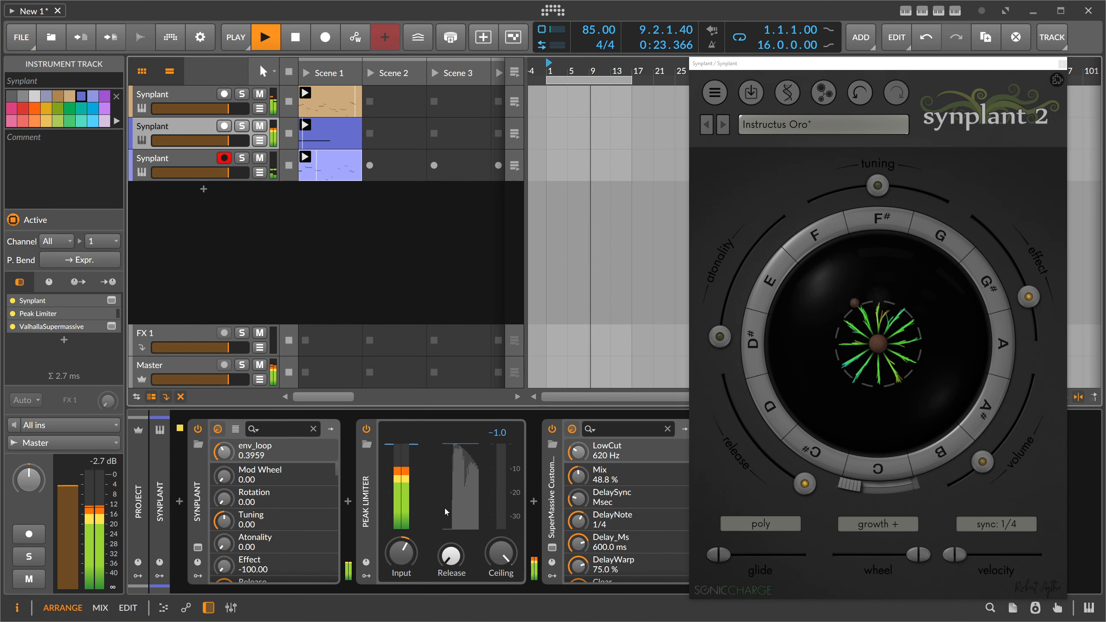
click(198, 161)
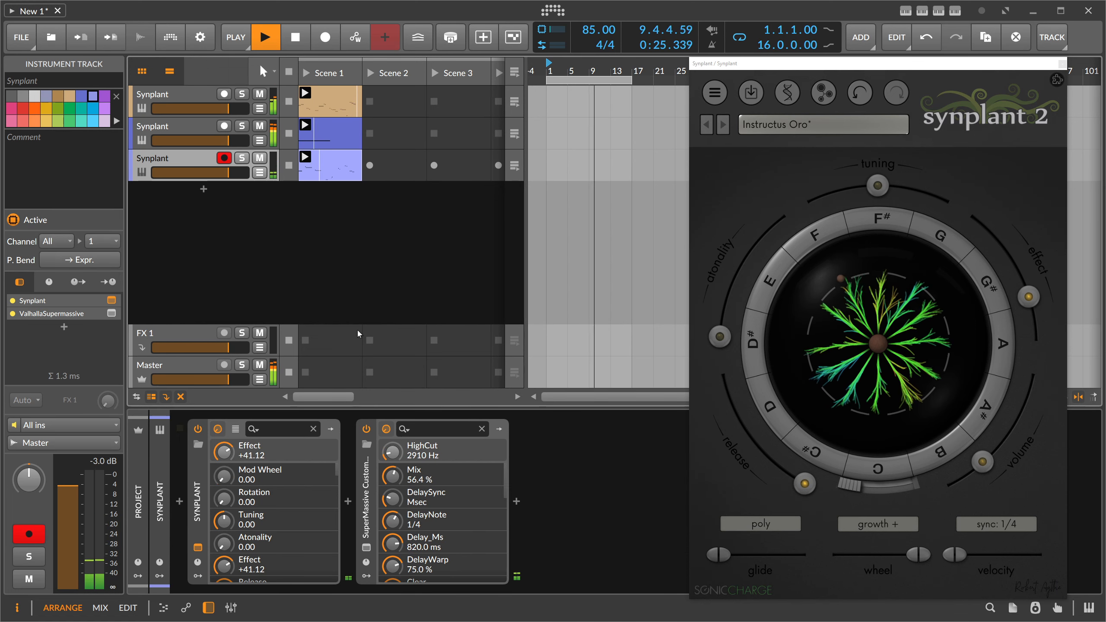
click(515, 502)
text(delay)
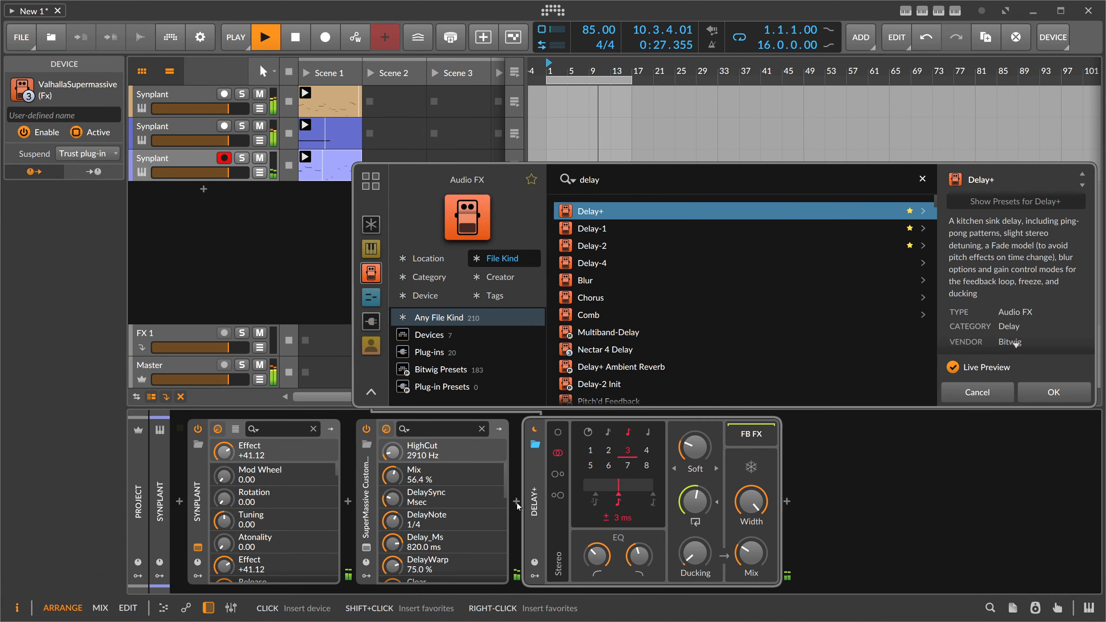
key(Return)
drag(747, 65, 863, 60)
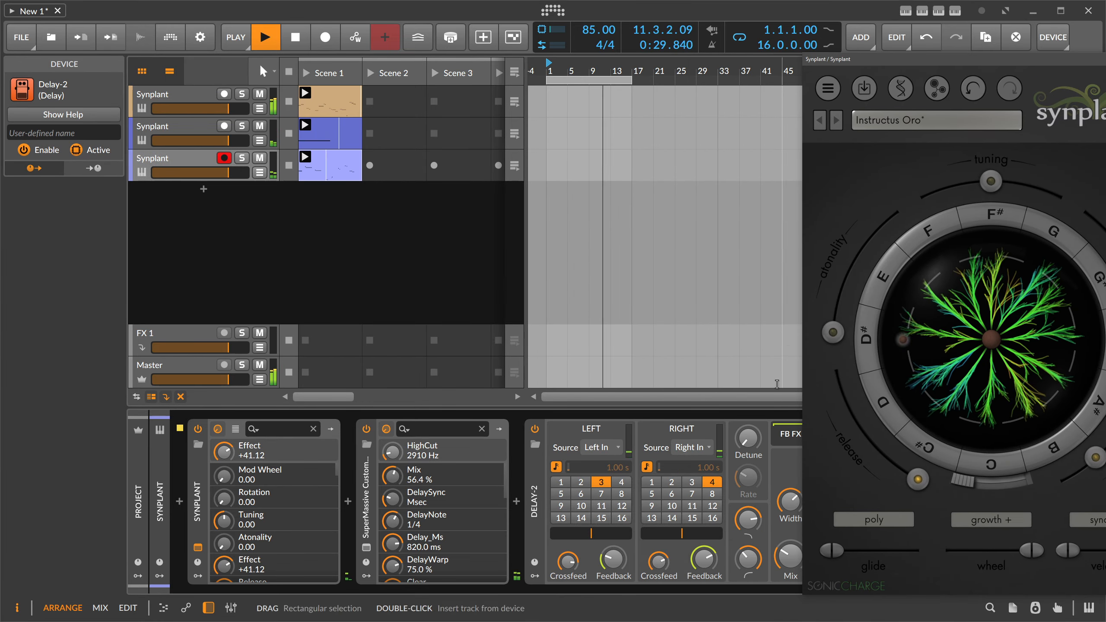
Set the left channel's delay time in the third track's Delay-2 to 7
click(601, 494)
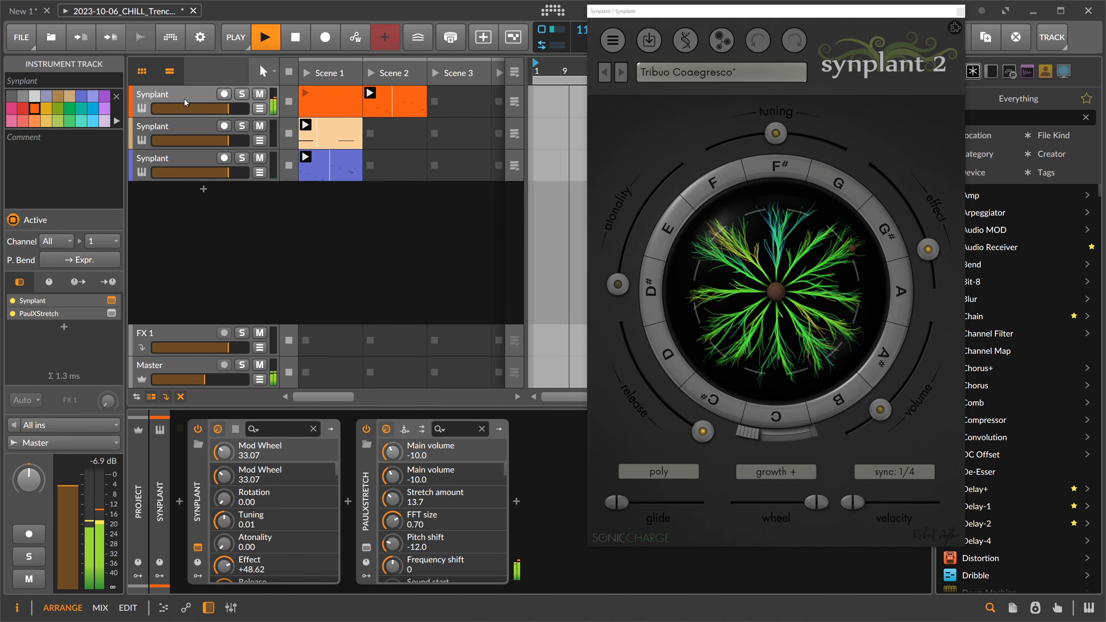
Examine the second and third Synplant tracks and the Master's Supermassive and TAIP settings, closing the open Synplant window
click(168, 127)
click(167, 156)
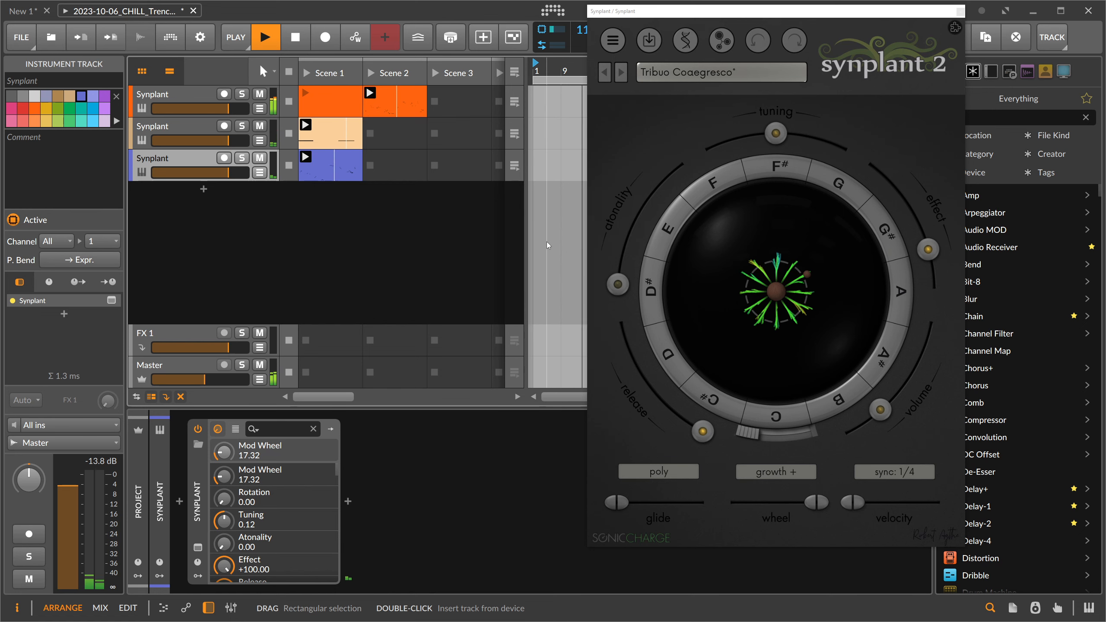
click(176, 362)
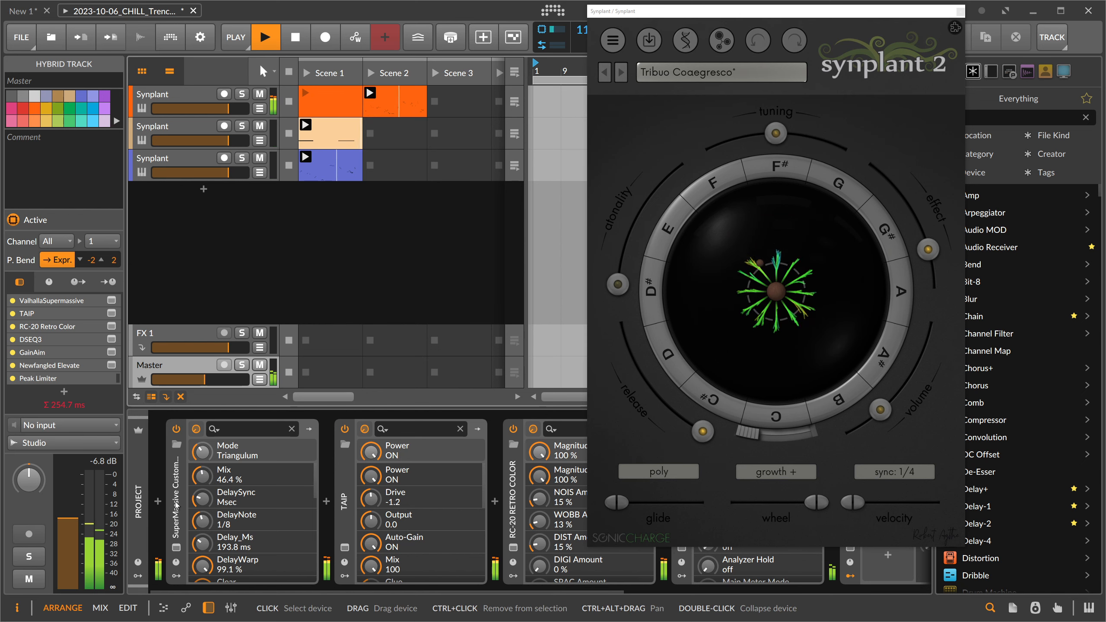
click(176, 547)
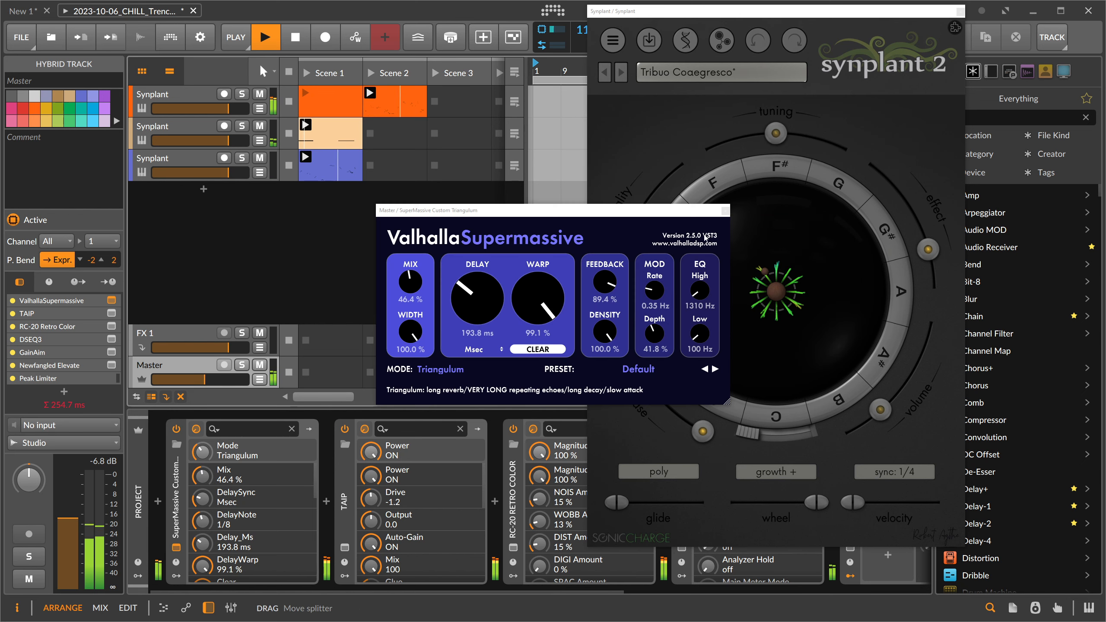
click(725, 211)
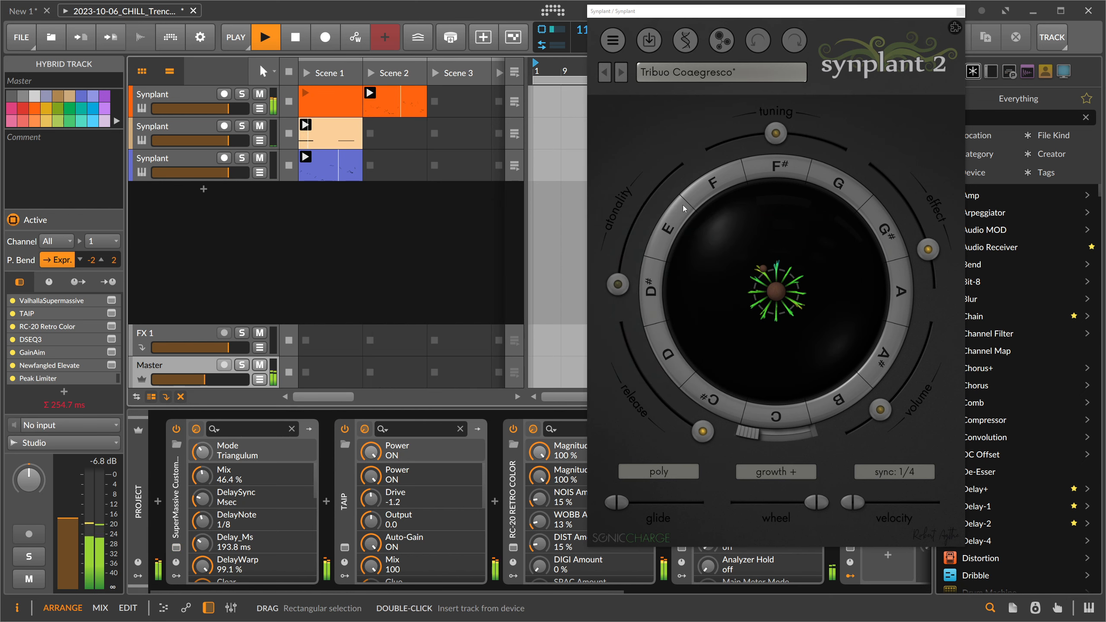
click(959, 12)
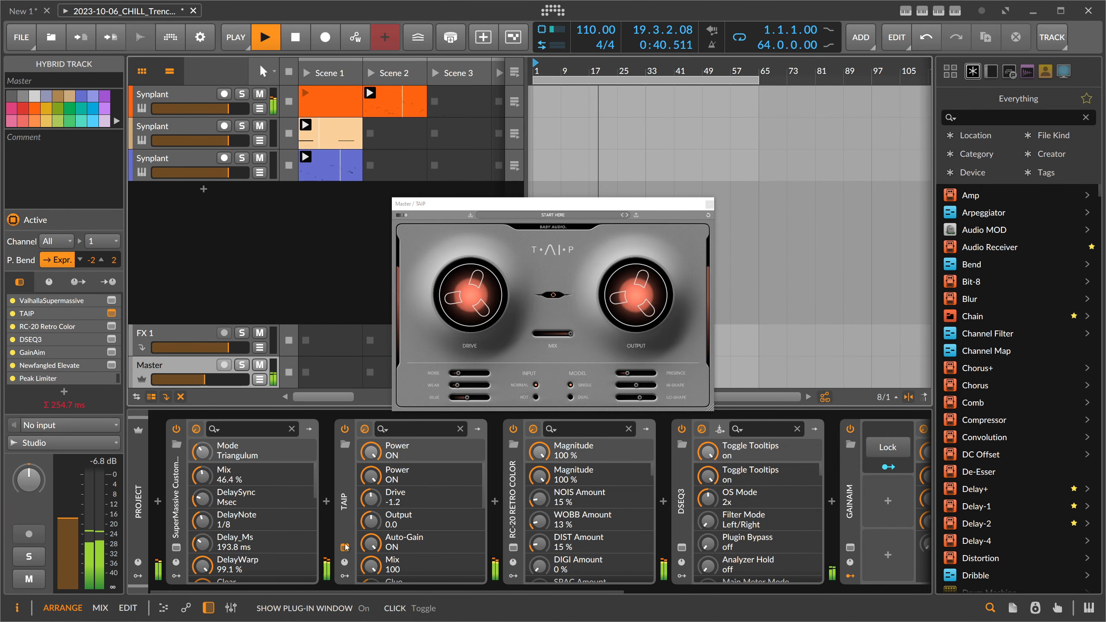
click(711, 206)
Examine the settings of RC-20 Retro Color, DSEQ3 and GainAim in the Master's effect chain
click(513, 548)
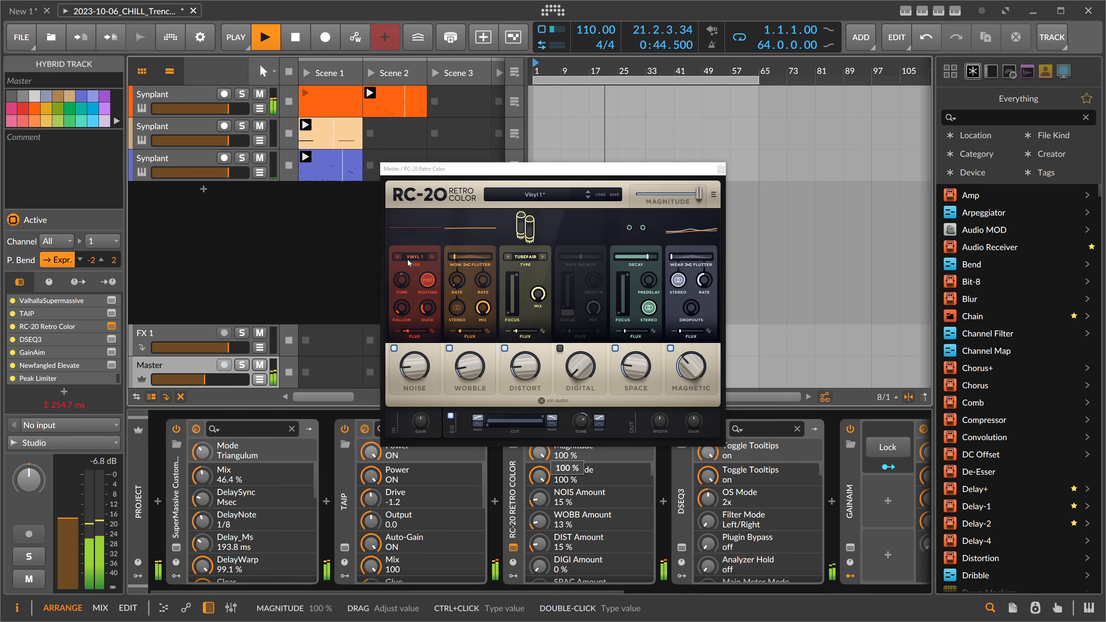
click(720, 170)
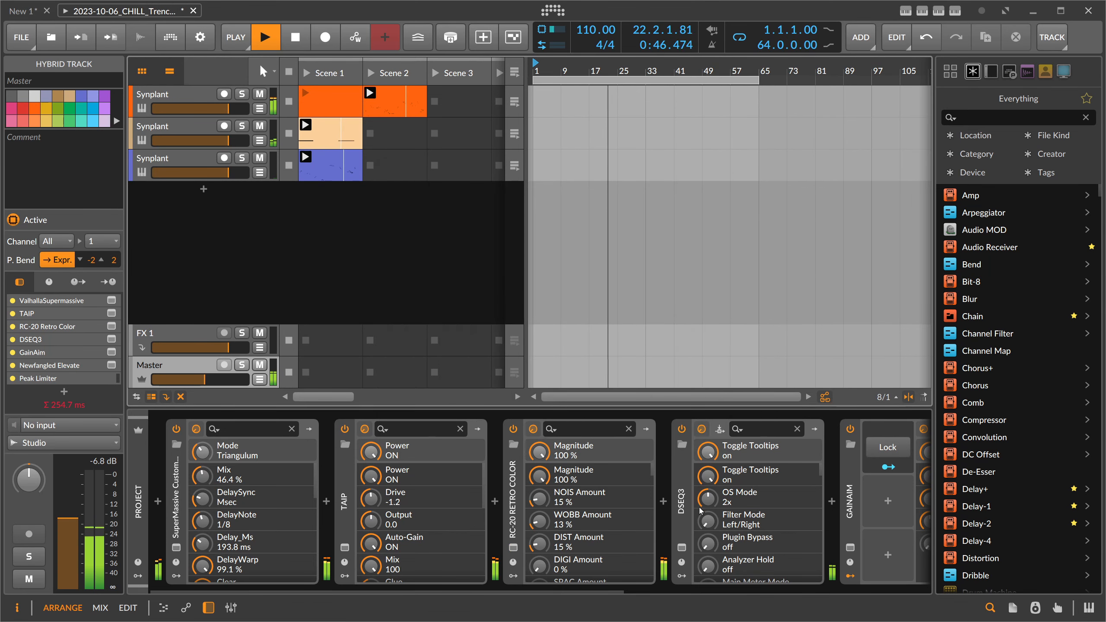
click(681, 547)
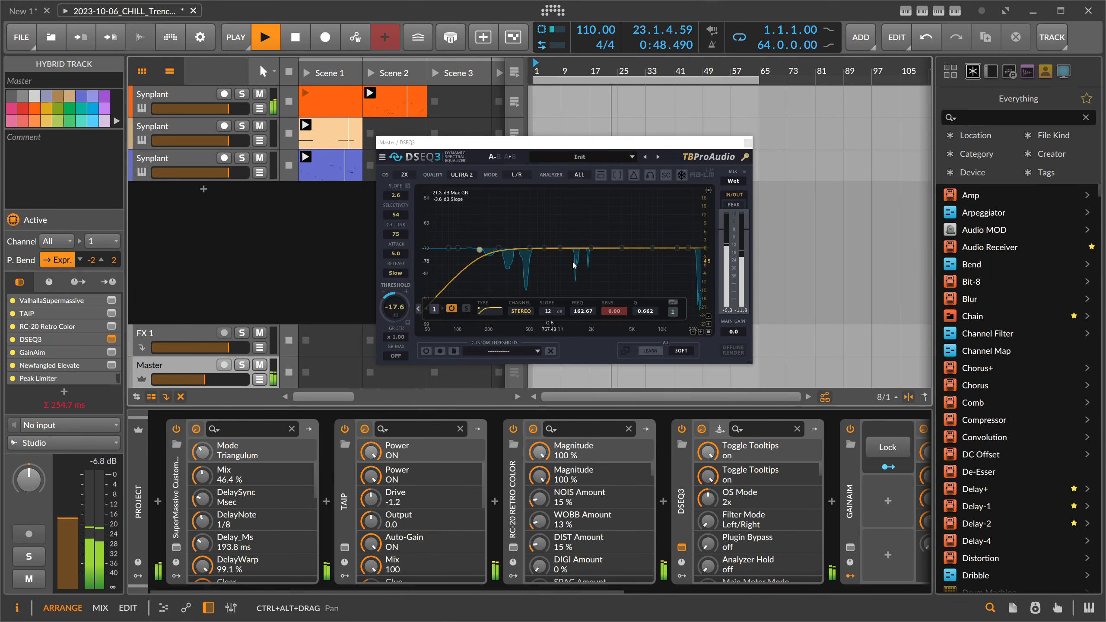
click(748, 143)
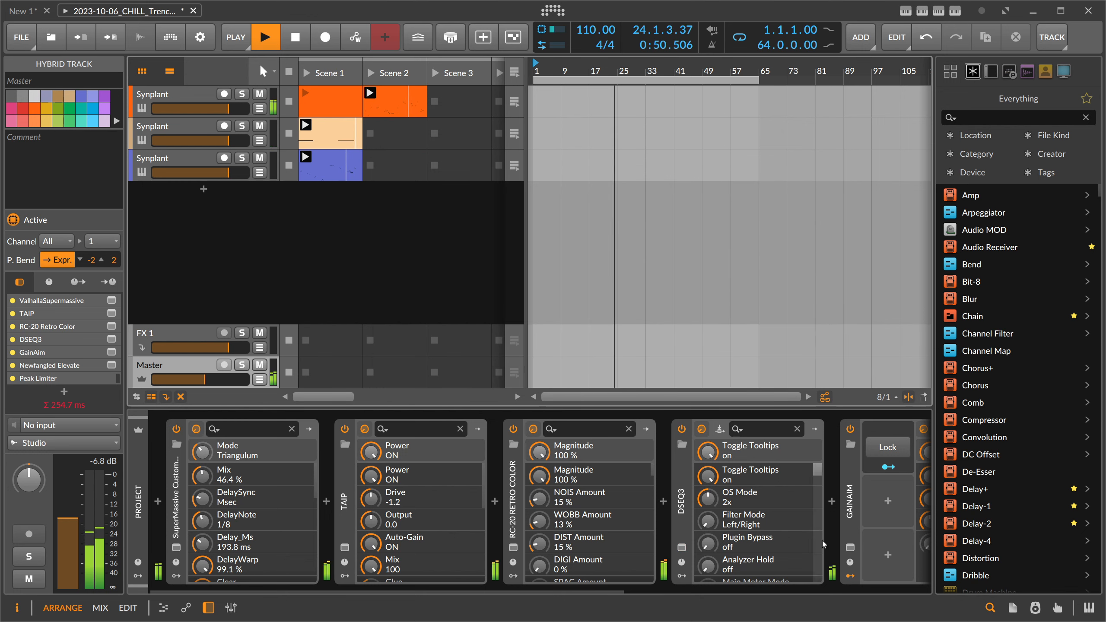
click(850, 548)
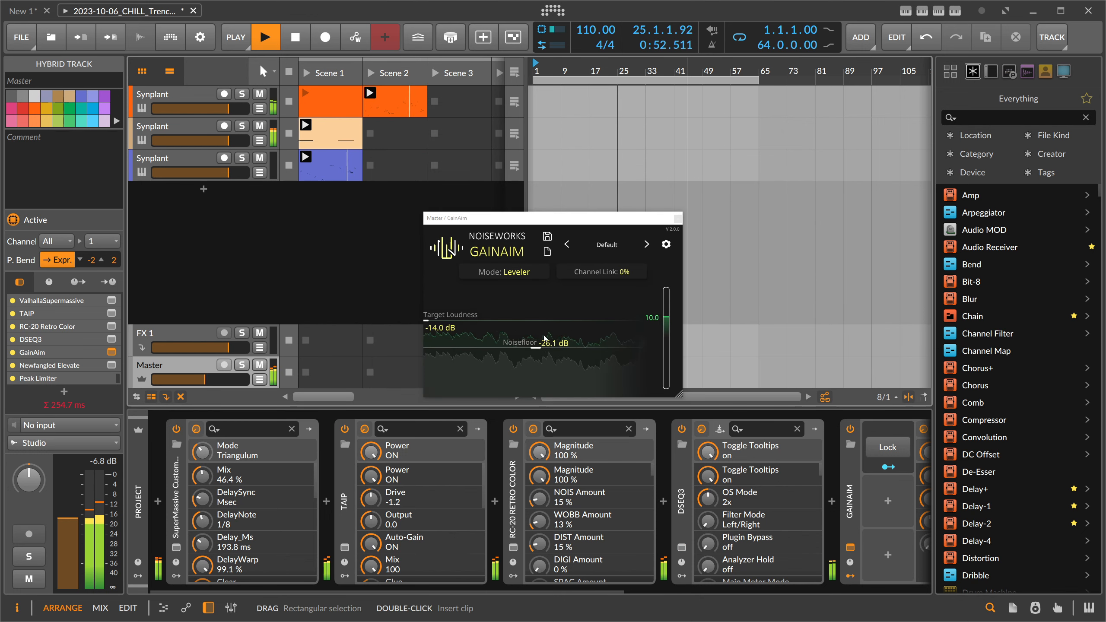
click(677, 218)
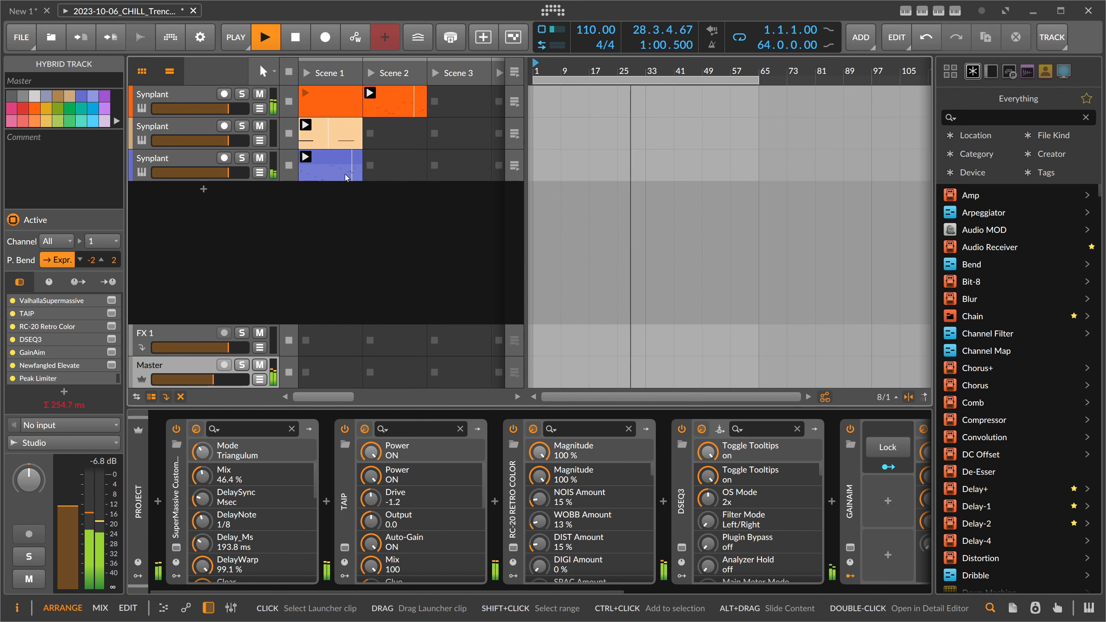
Fade the Master volume down to about -22.8 dB and raise it back to match the Synplant tracks' fader level
drag(217, 378, 212, 378)
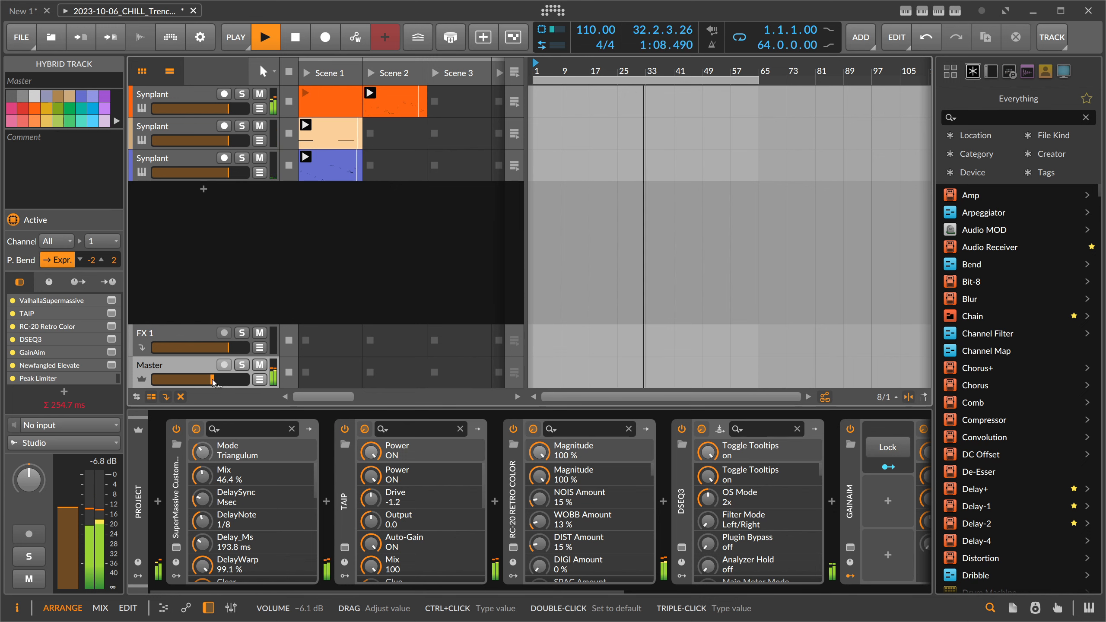
drag(212, 379, 183, 379)
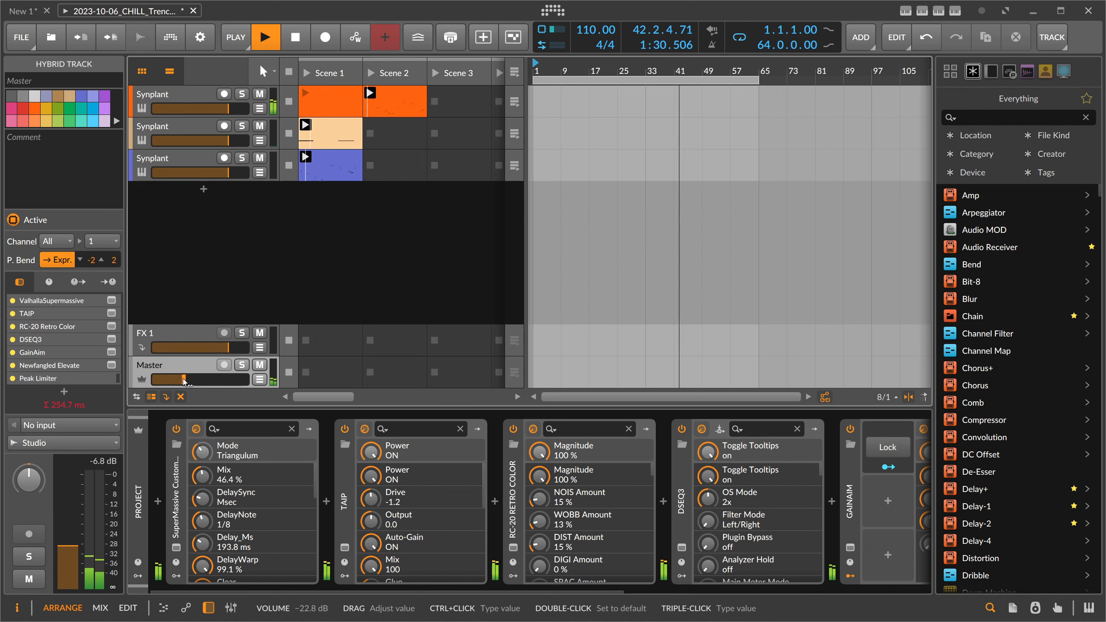
drag(185, 379, 228, 379)
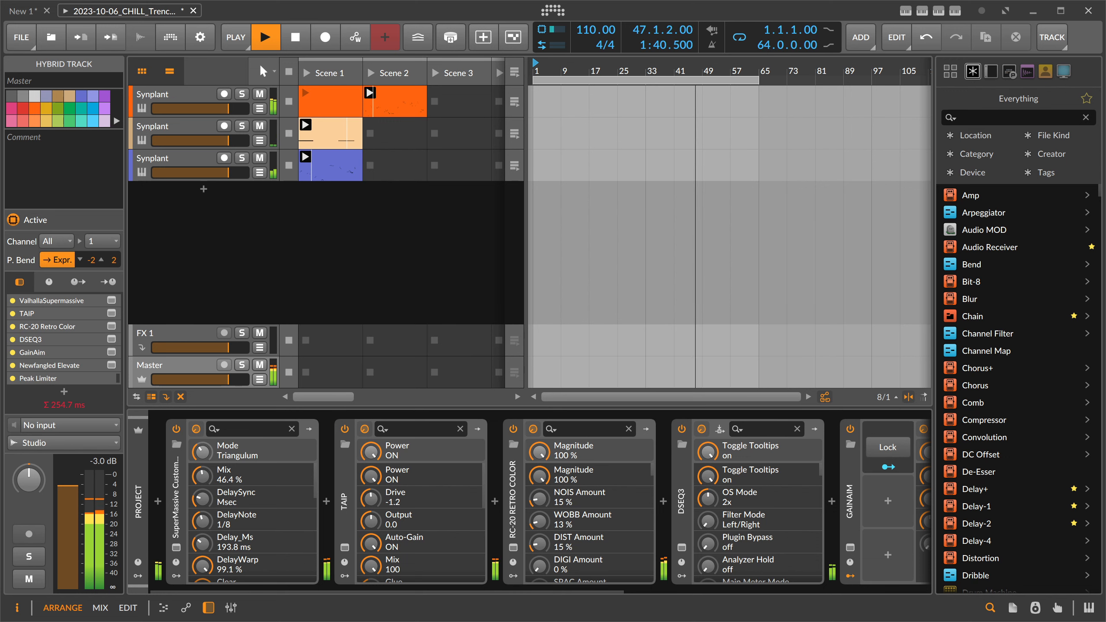
Open the Synplant windows of all three instrument tracks, moving the third track's window clear of the track list
click(178, 177)
click(198, 548)
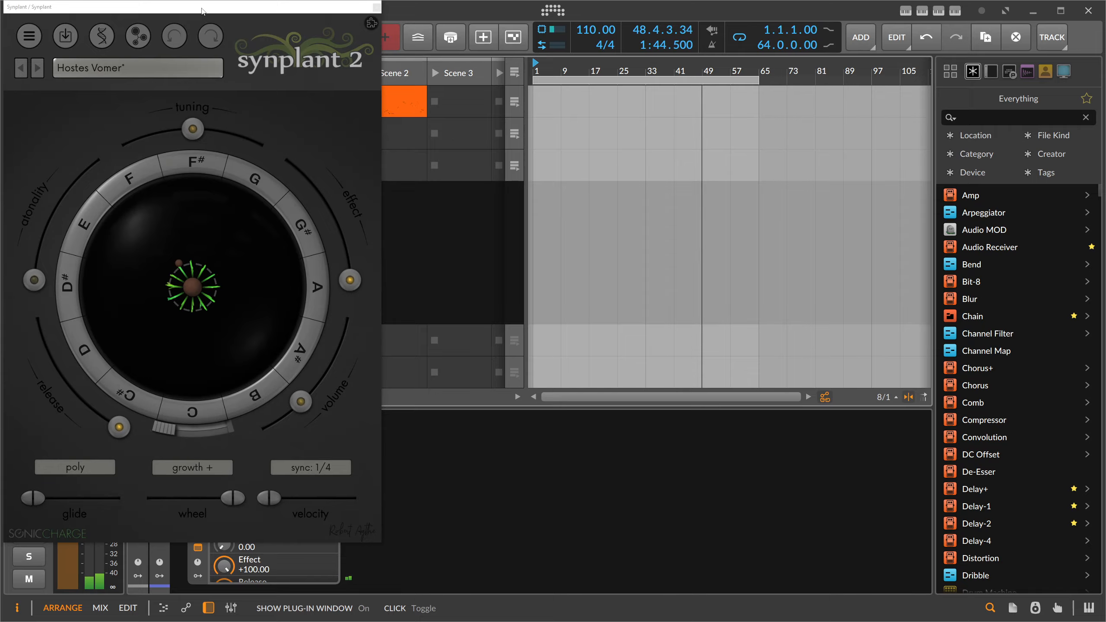
drag(159, 7, 774, 23)
click(194, 129)
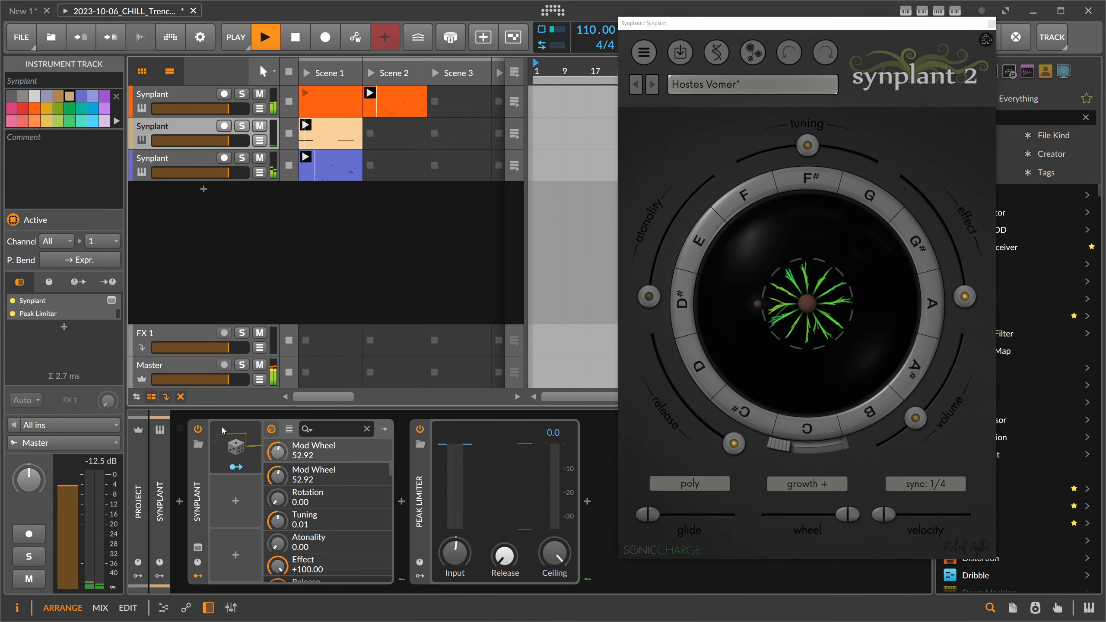
click(196, 99)
click(198, 548)
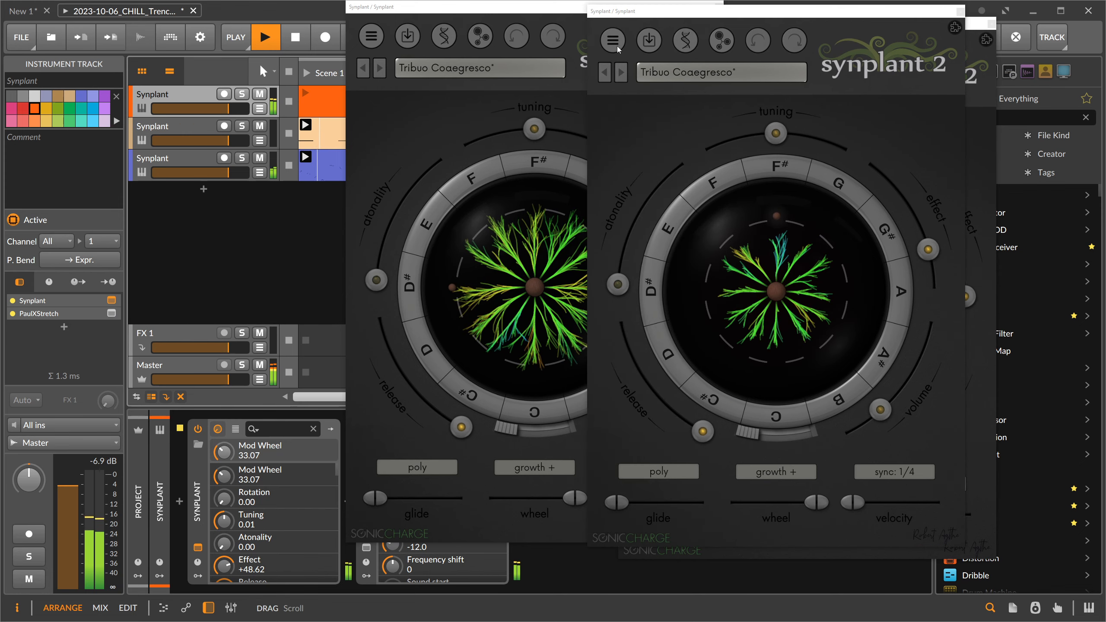
Arrange the three Synplant windows side by side so all three growing patches can be watched
drag(641, 14, 56, 15)
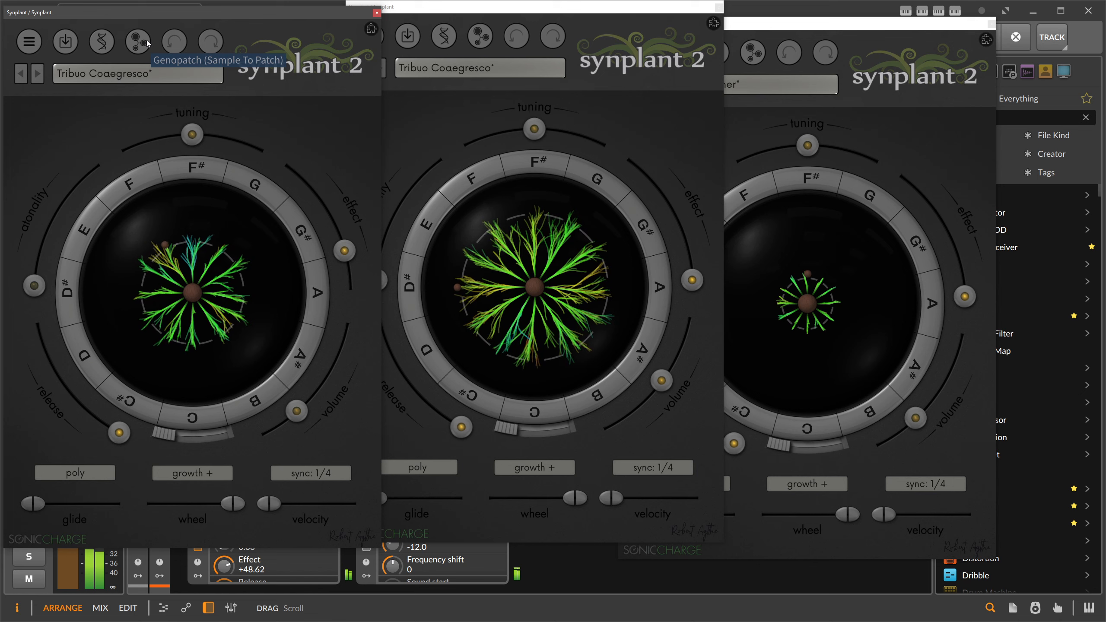
drag(734, 24, 822, 15)
drag(605, 10, 627, 16)
drag(327, 16, 326, 14)
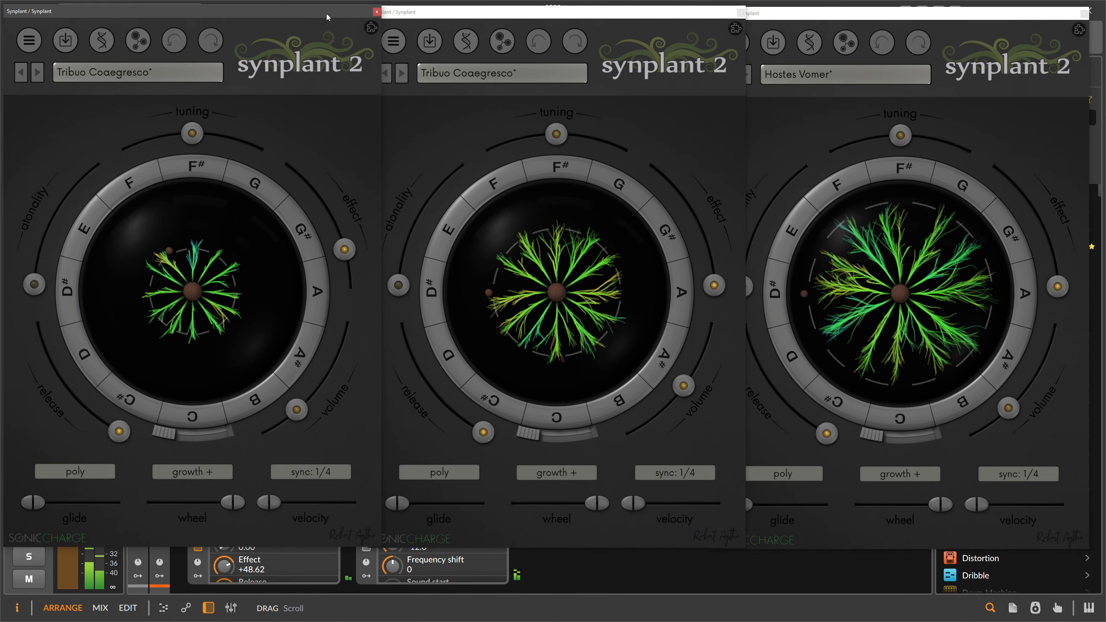
drag(772, 17, 785, 16)
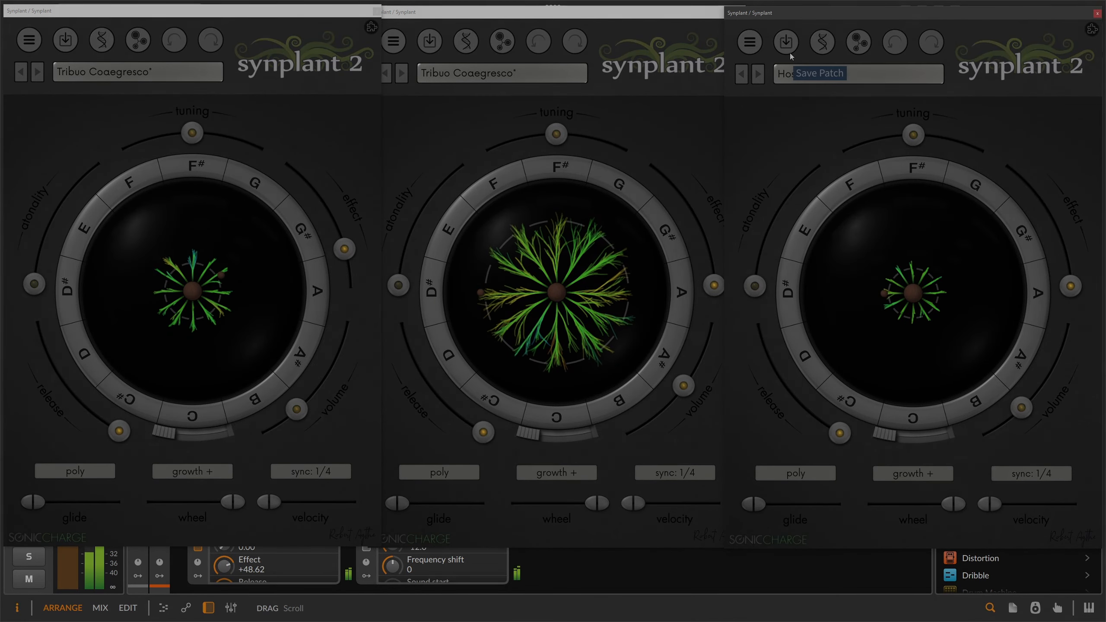
Close all three Synplant windows
click(1097, 13)
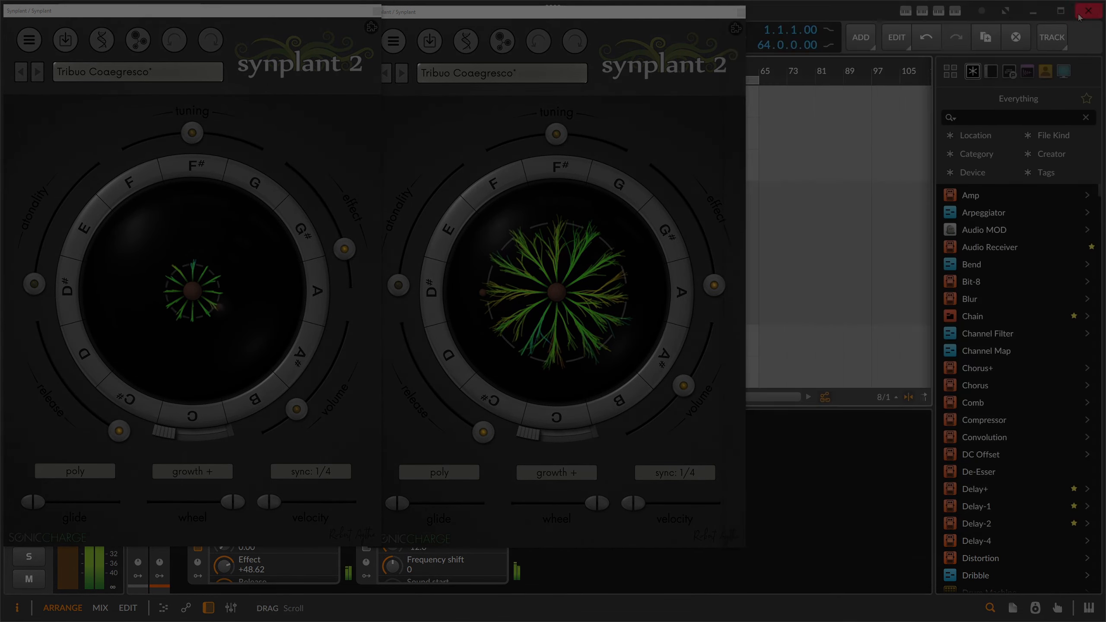
click(740, 13)
click(377, 11)
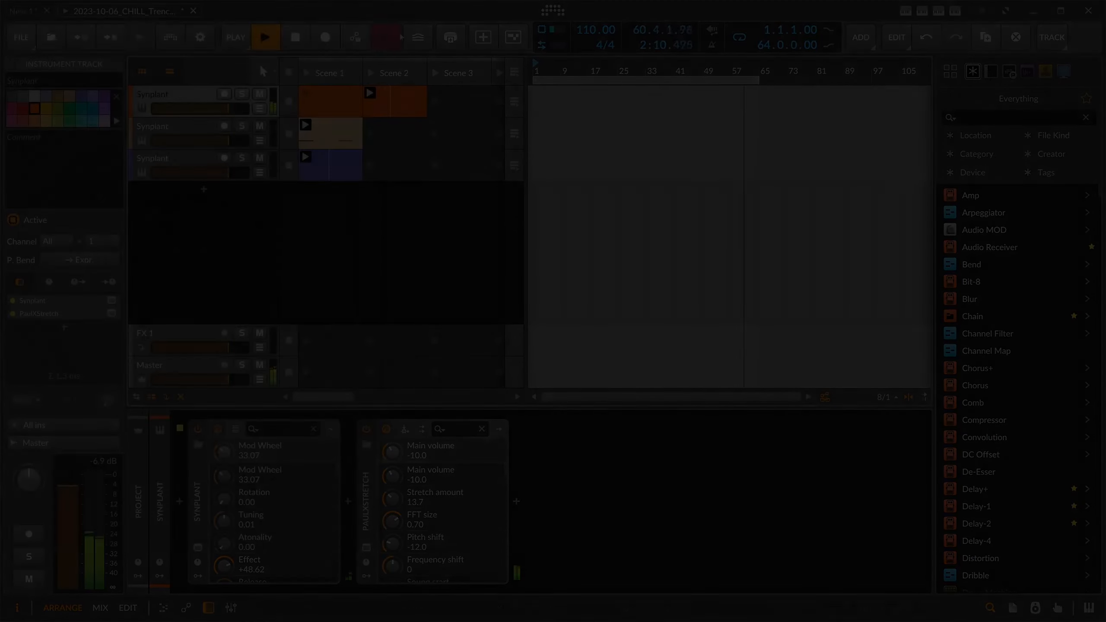